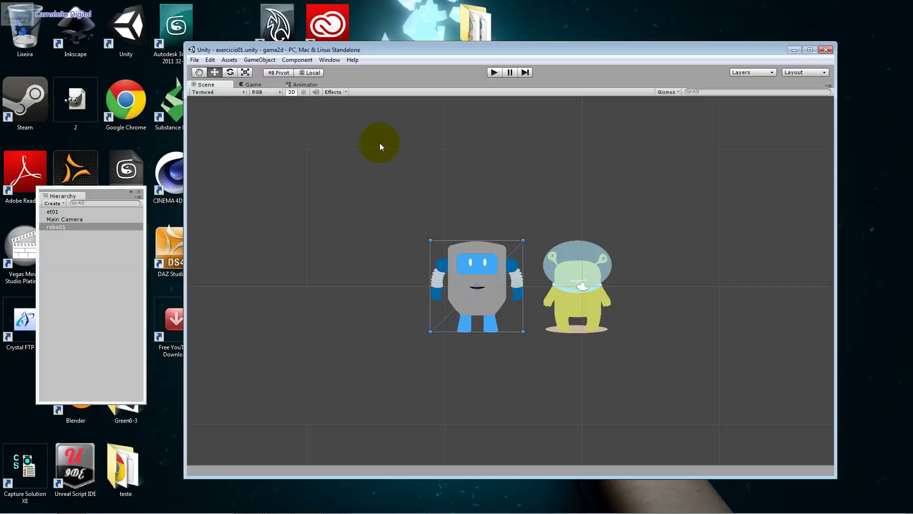
# Open the Animation window for robo01's anima_robo01 clip and move the panel higher
pyautogui.click(329, 59)
pyautogui.click(373, 161)
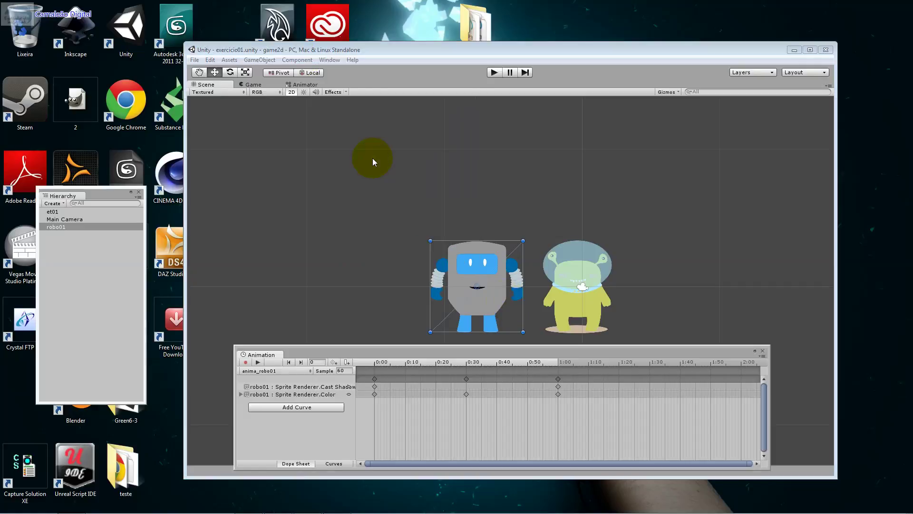
pyautogui.click(406, 347)
pyautogui.moveTo(407, 353); pyautogui.dragTo(437, 294)
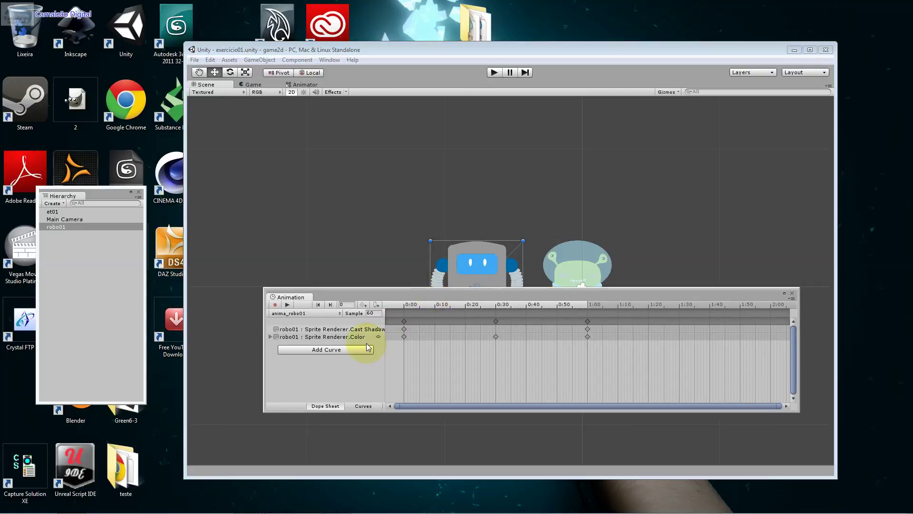
# Add a Sprite Renderer Enabled curve to the anima_robo01 clip
pyautogui.click(364, 350)
pyautogui.click(399, 361)
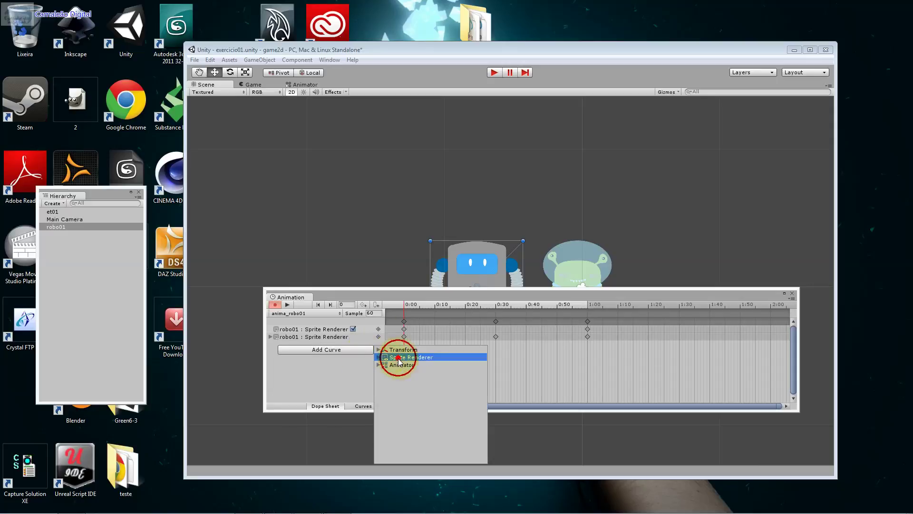
pyautogui.click(378, 357)
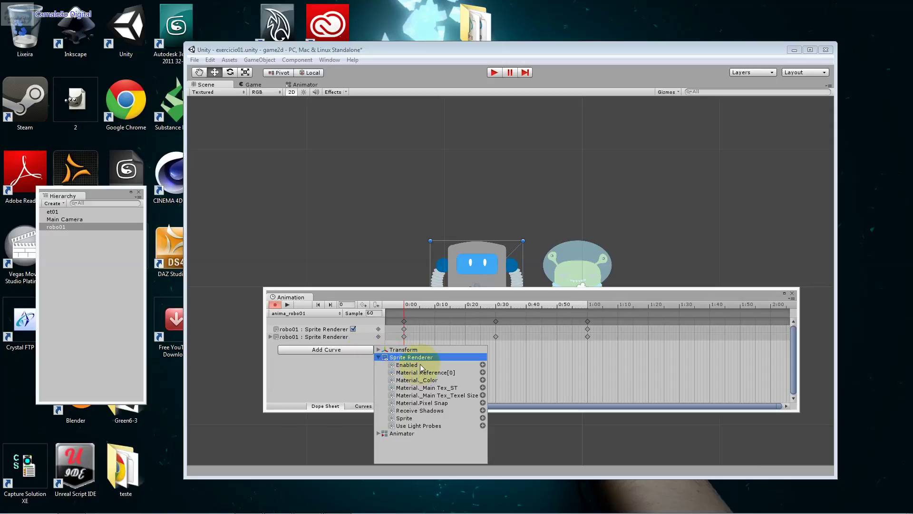
pyautogui.click(427, 372)
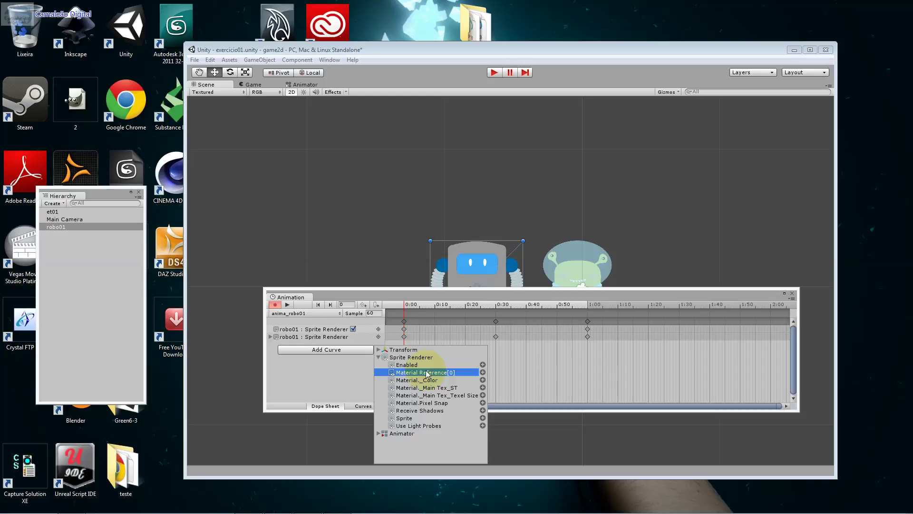
pyautogui.click(443, 381)
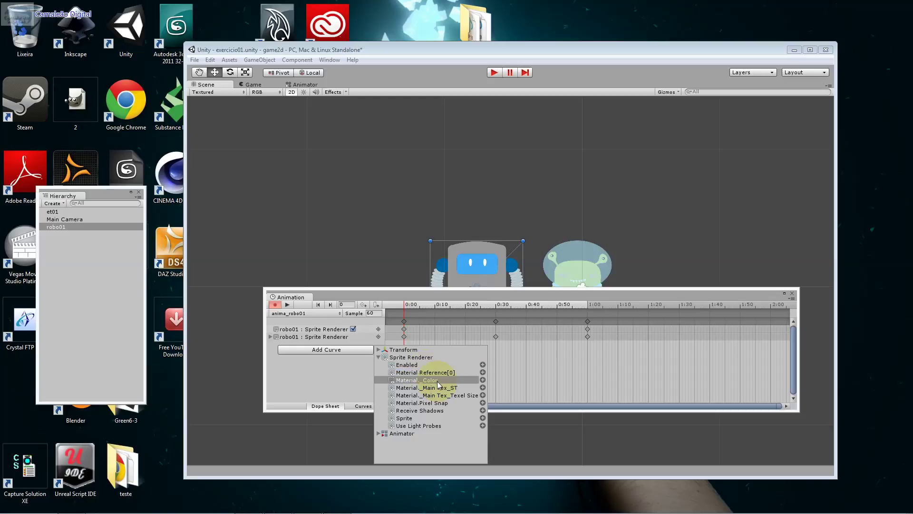
pyautogui.click(467, 388)
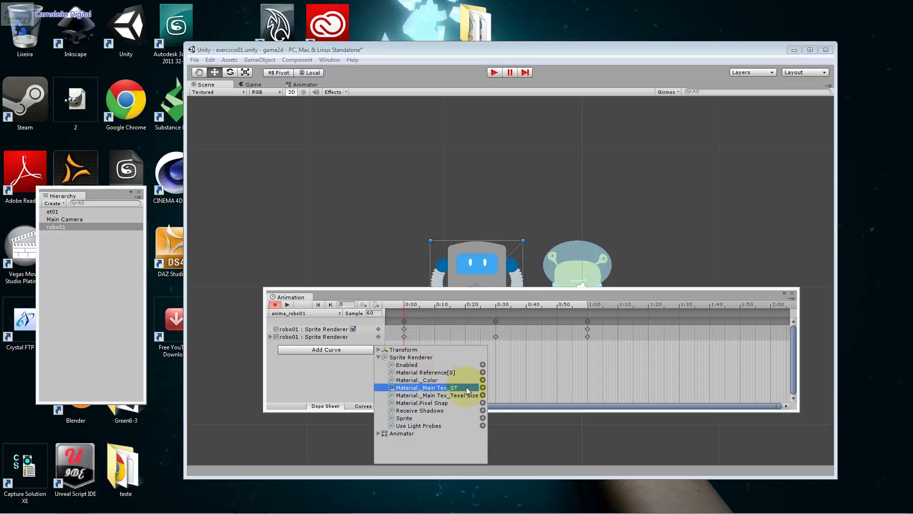
pyautogui.click(441, 364)
pyautogui.click(483, 364)
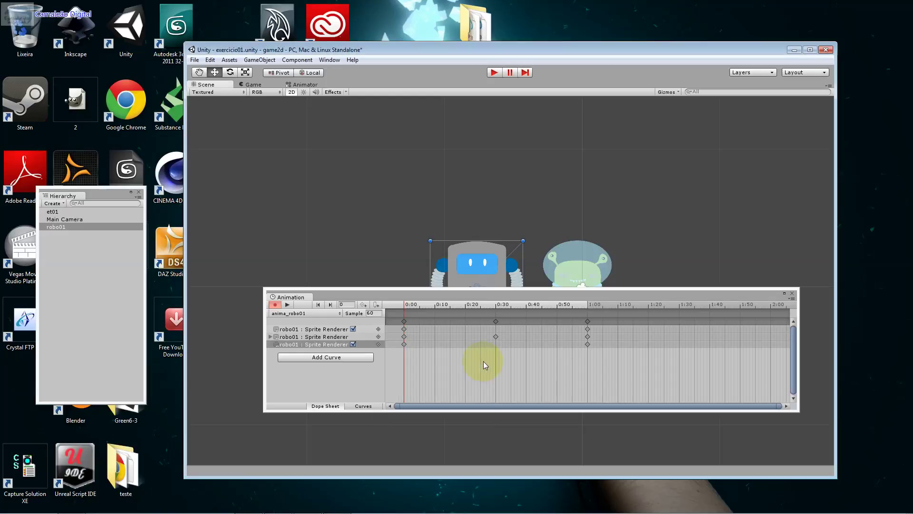
# Toggle the Enabled checkbox off and on, leaving the robot's renderer switched on
pyautogui.moveTo(409, 307)
pyautogui.mouseDown()
pyautogui.moveTo(435, 303)
pyautogui.moveTo(405, 307)
pyautogui.mouseUp()
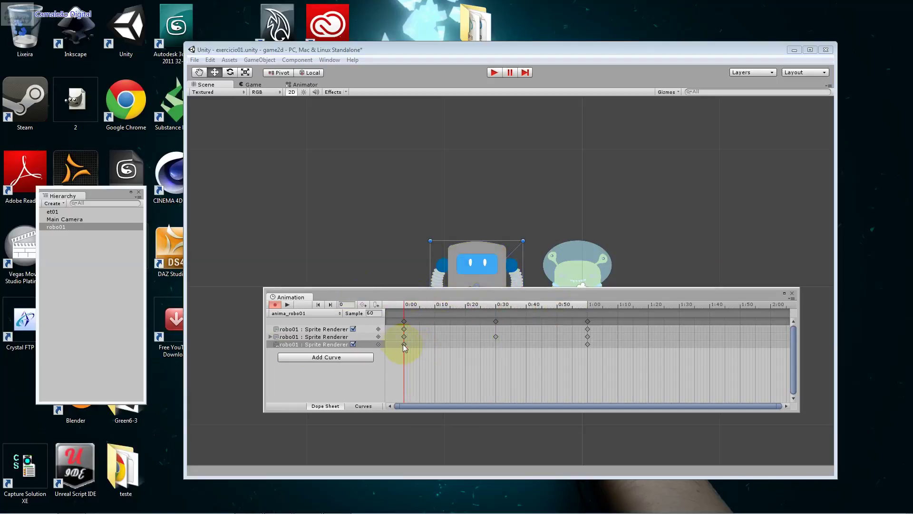
pyautogui.click(354, 345)
pyautogui.click(354, 343)
pyautogui.click(355, 343)
pyautogui.click(354, 343)
pyautogui.click(355, 343)
pyautogui.click(355, 342)
# Expand and collapse the second track's Color.r, g, b, a keyframe rows
pyautogui.click(270, 336)
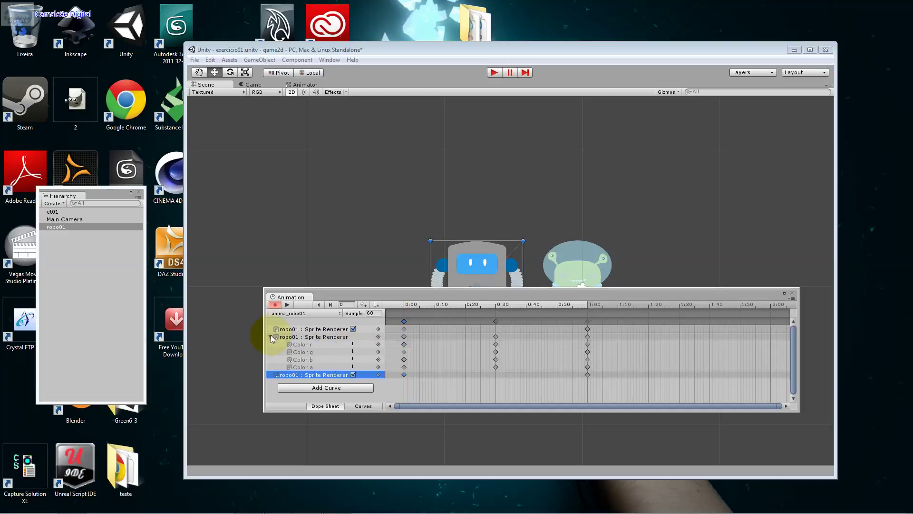
pyautogui.click(271, 335)
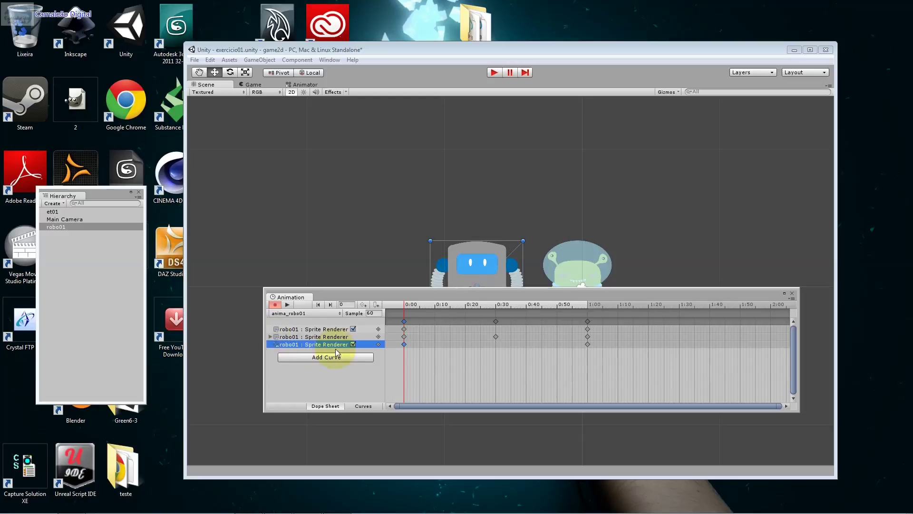
pyautogui.click(270, 337)
pyautogui.click(270, 335)
pyautogui.click(323, 356)
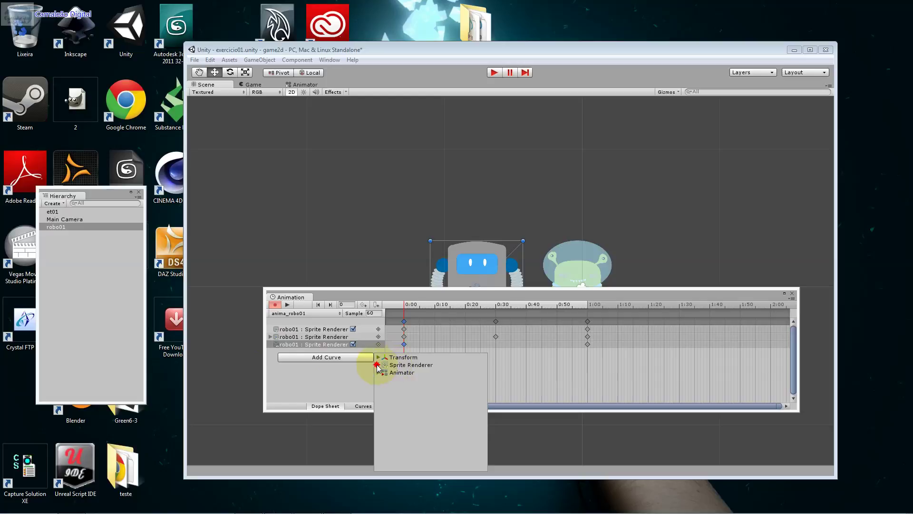
# Add a Sprite Renderer Material Reference[0] track to the clip
pyautogui.click(405, 365)
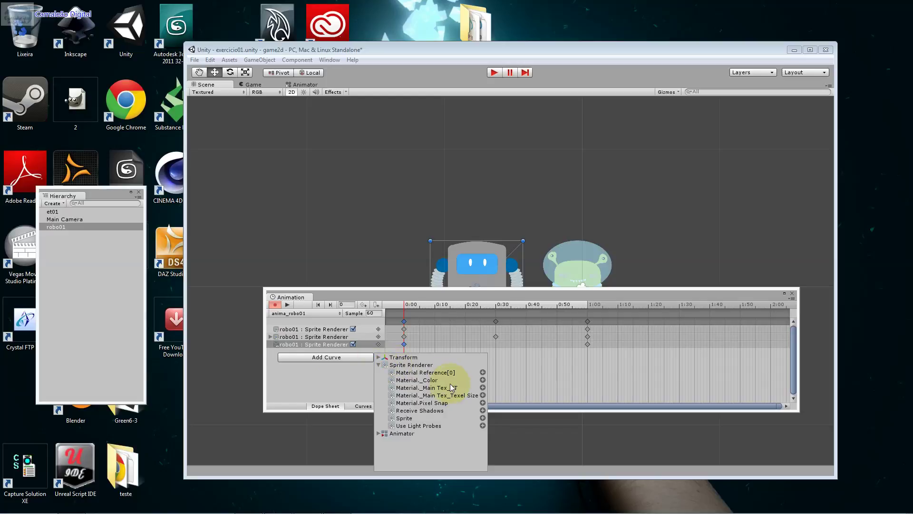
pyautogui.click(459, 373)
pyautogui.click(483, 373)
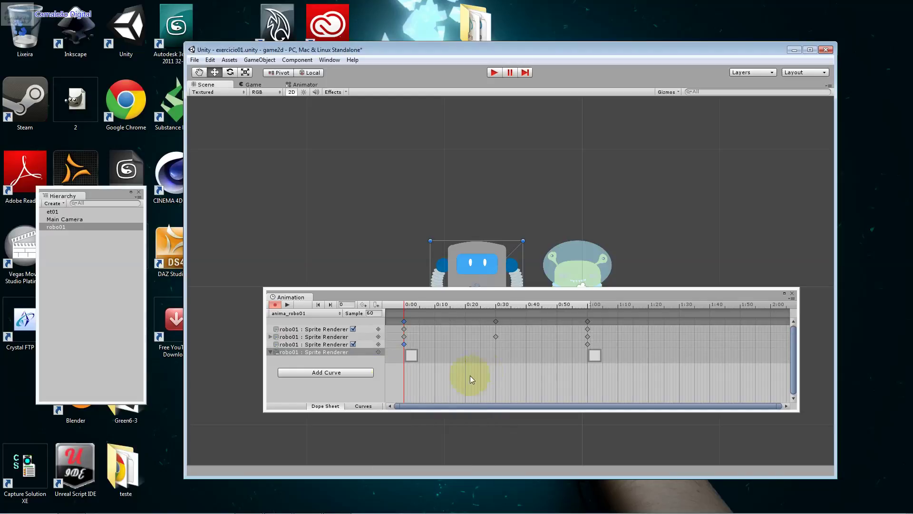
pyautogui.click(411, 356)
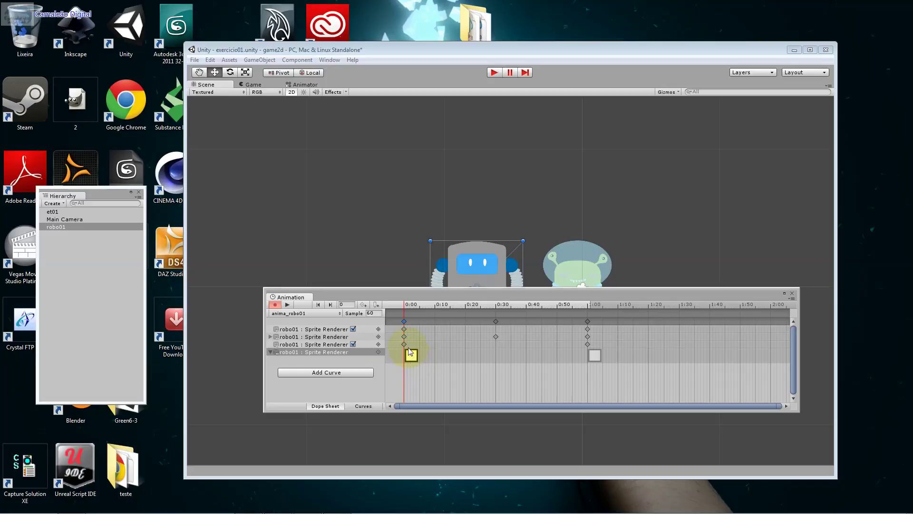
pyautogui.click(399, 369)
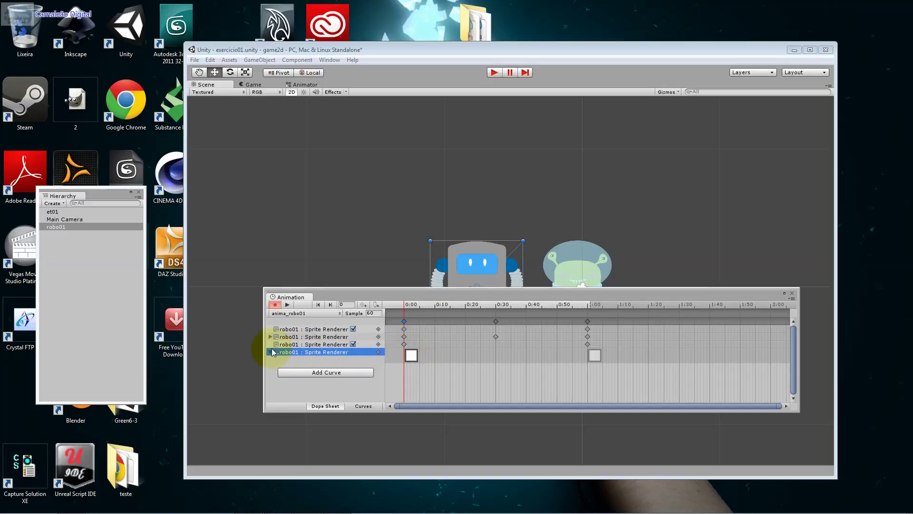
# Select the material track and nudge its first key to frame 1, keeping the track
pyautogui.click(280, 353)
pyautogui.click(271, 352)
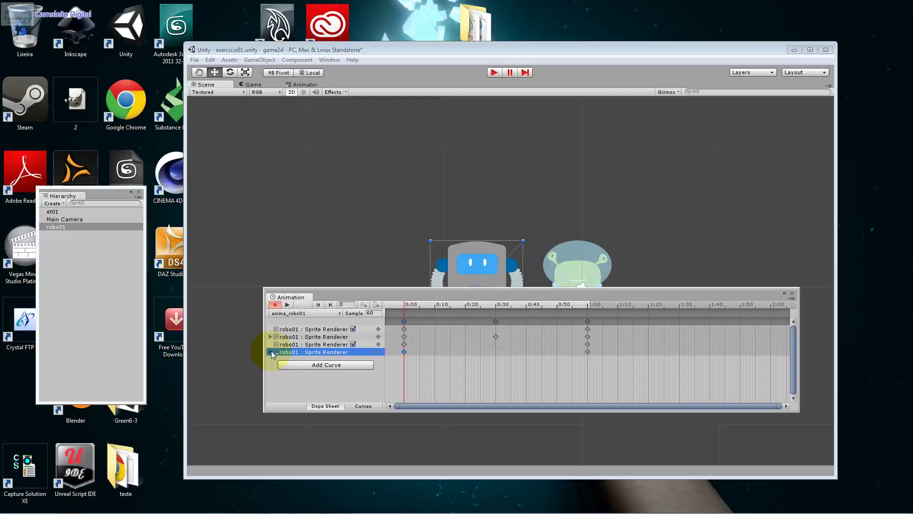
pyautogui.click(271, 352)
pyautogui.click(411, 356)
pyautogui.moveTo(408, 359); pyautogui.dragTo(411, 359)
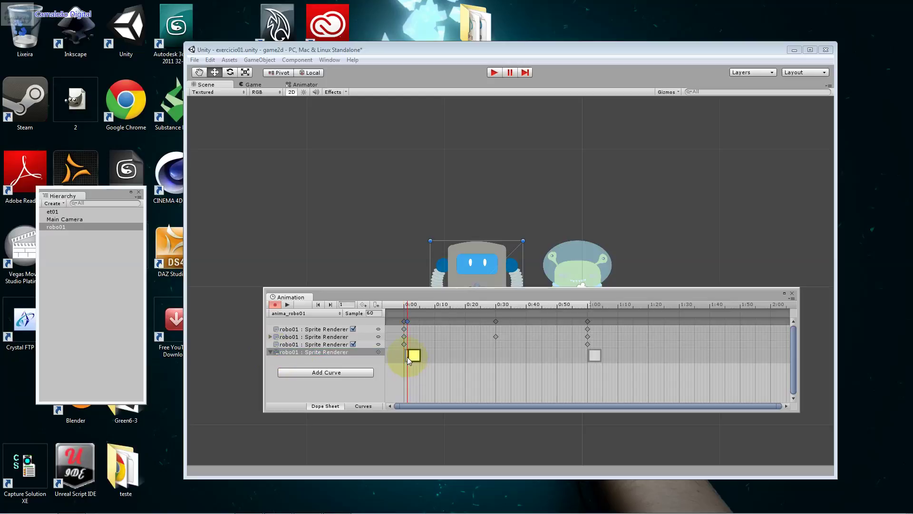
pyautogui.click(383, 353)
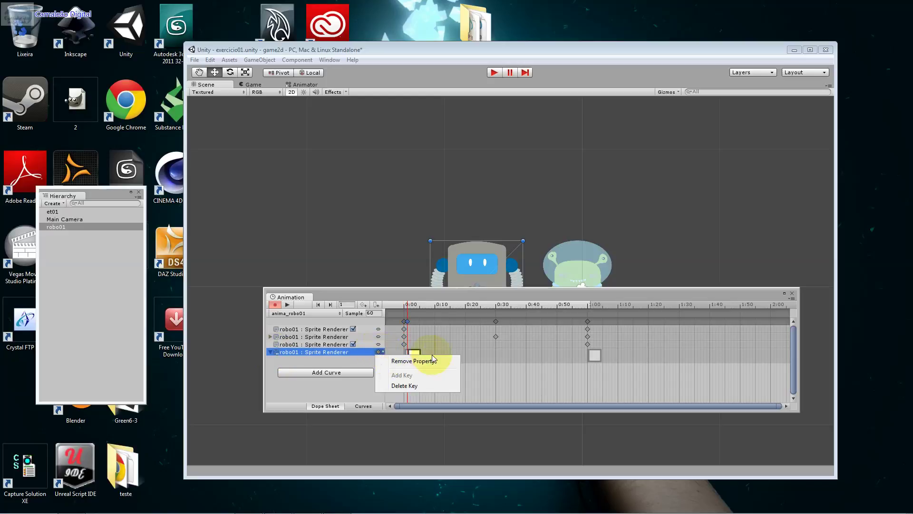
pyautogui.click(419, 352)
# Move the first material key back to frame 0 and select it
pyautogui.moveTo(408, 353)
pyautogui.mouseDown()
pyautogui.moveTo(424, 355)
pyautogui.moveTo(406, 354)
pyautogui.mouseUp()
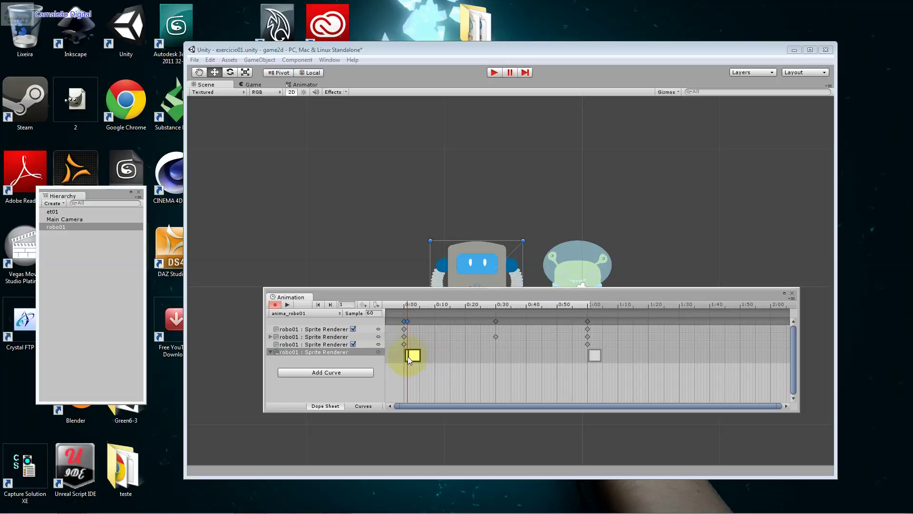
pyautogui.click(403, 323)
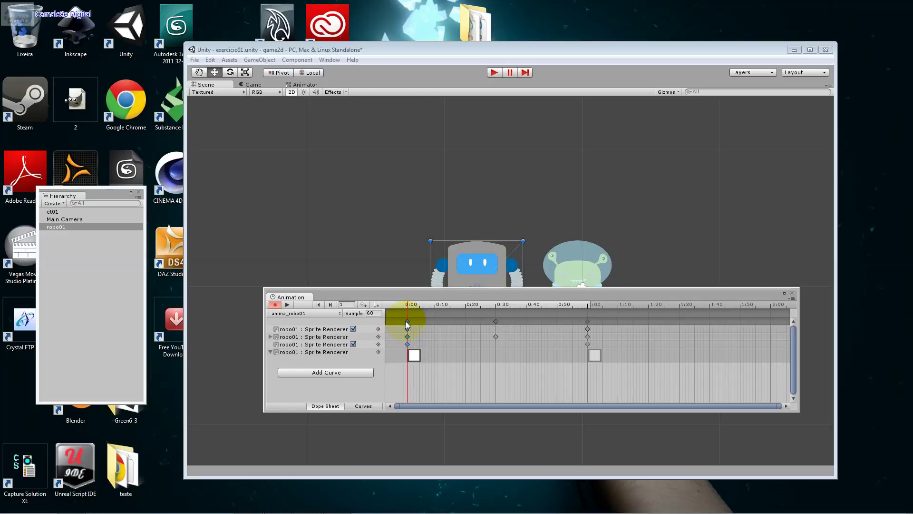
pyautogui.moveTo(408, 322); pyautogui.dragTo(405, 322)
pyautogui.click(411, 355)
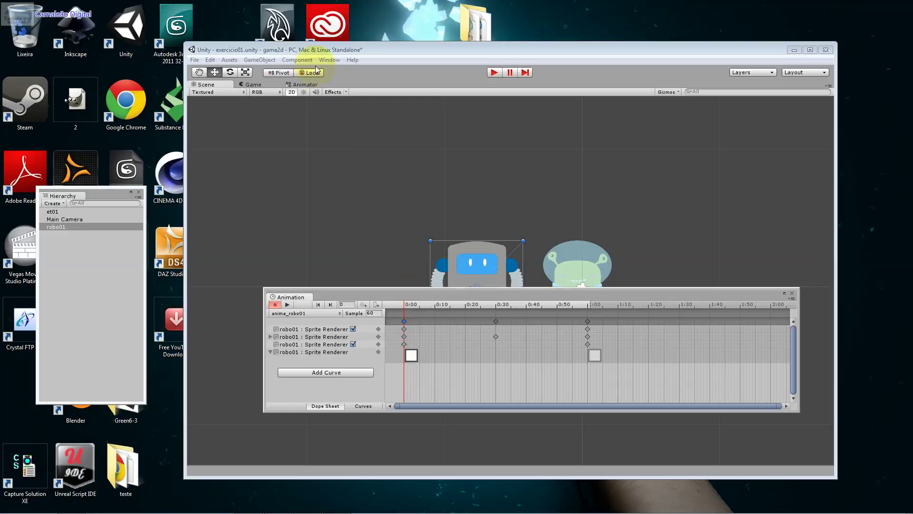
# Open the Project window on the Materials folder and shrink it to reveal the timeline
pyautogui.click(329, 60)
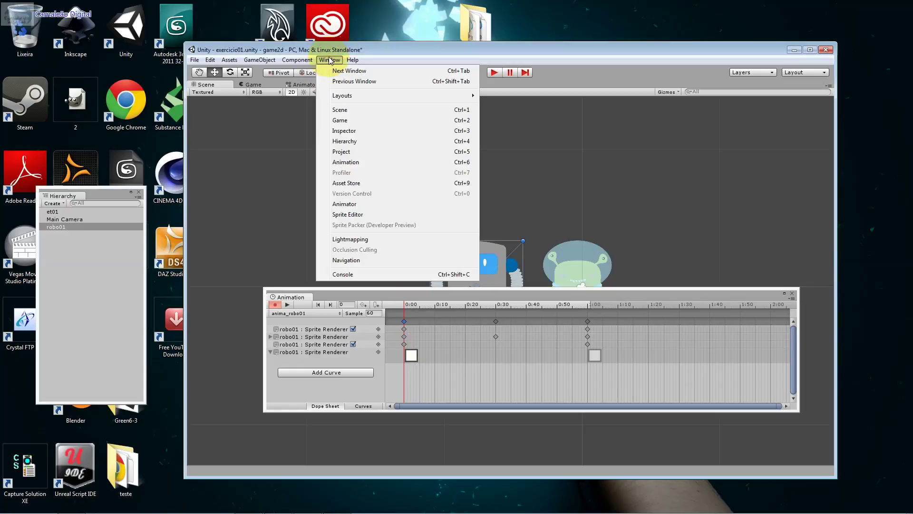
pyautogui.moveTo(296, 59)
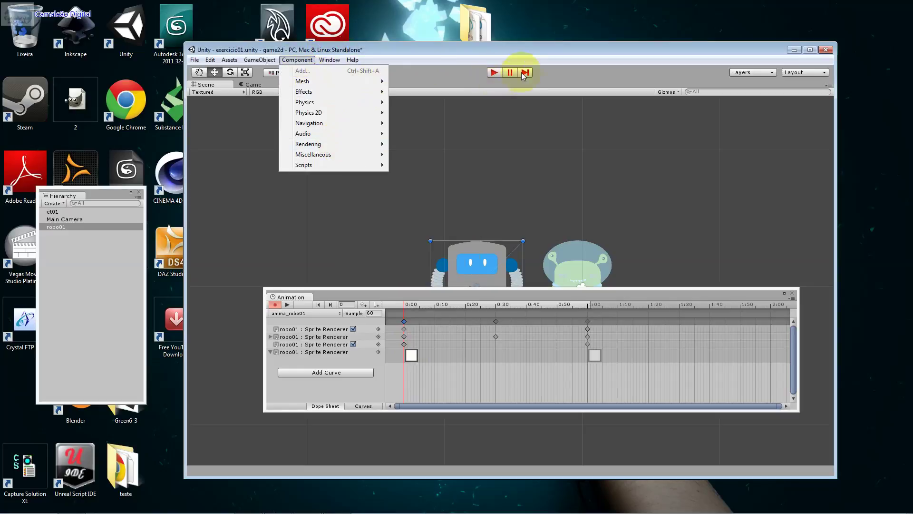
pyautogui.moveTo(330, 60)
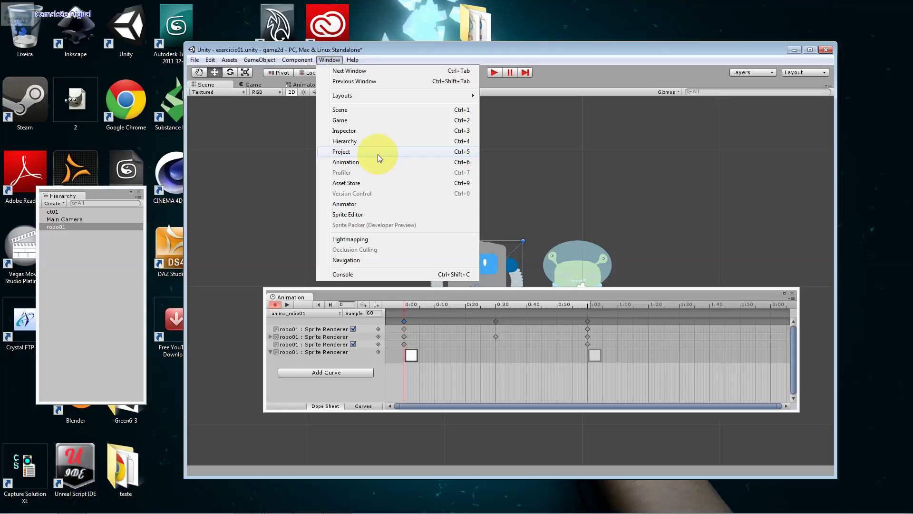
pyautogui.click(378, 154)
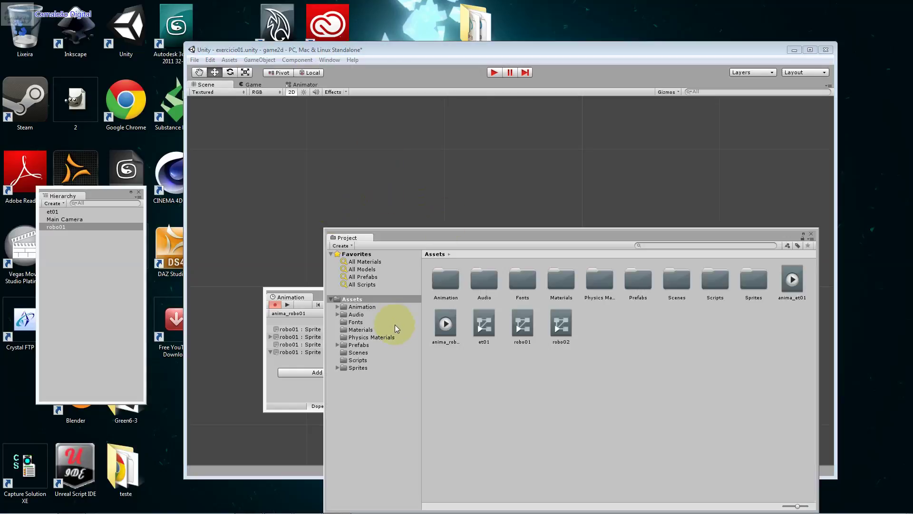
pyautogui.click(390, 330)
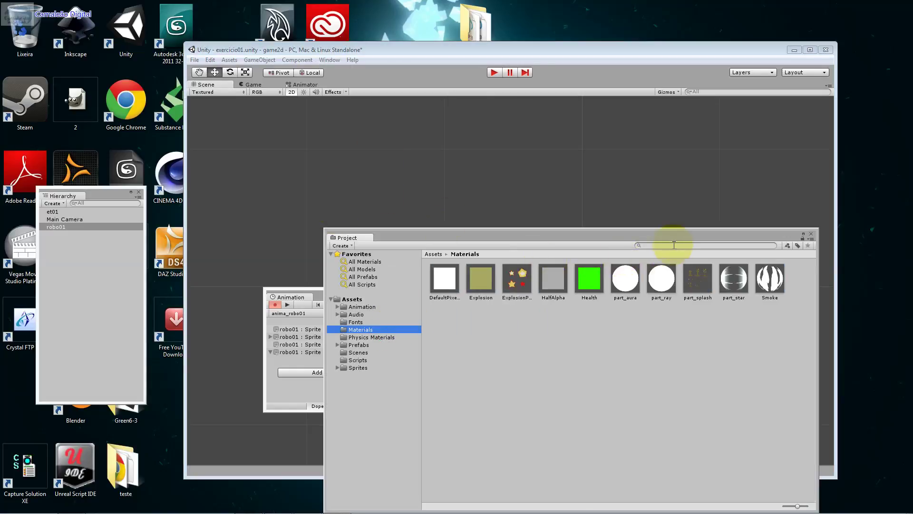
pyautogui.moveTo(676, 240); pyautogui.dragTo(331, 175)
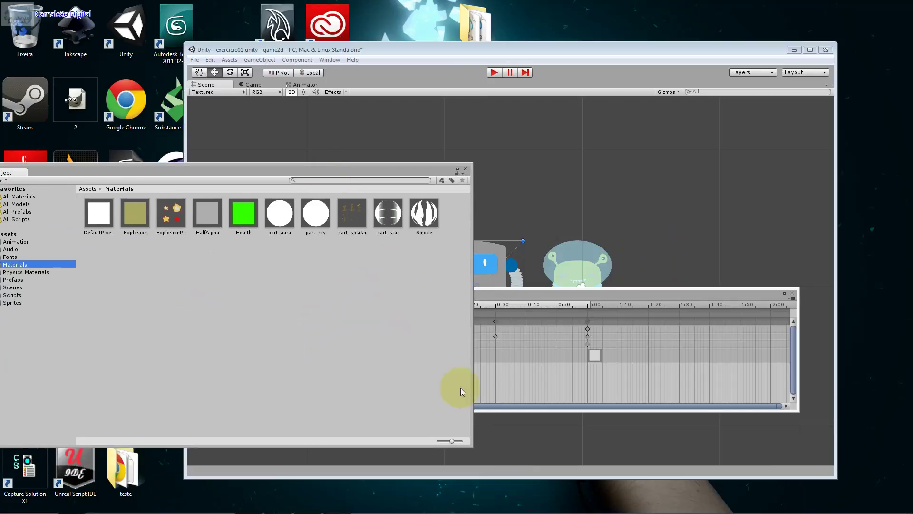
pyautogui.moveTo(470, 446); pyautogui.dragTo(435, 296)
# Shift the first material key, move keys back to the start, preview frame 2, reopen Inspector
pyautogui.click(412, 355)
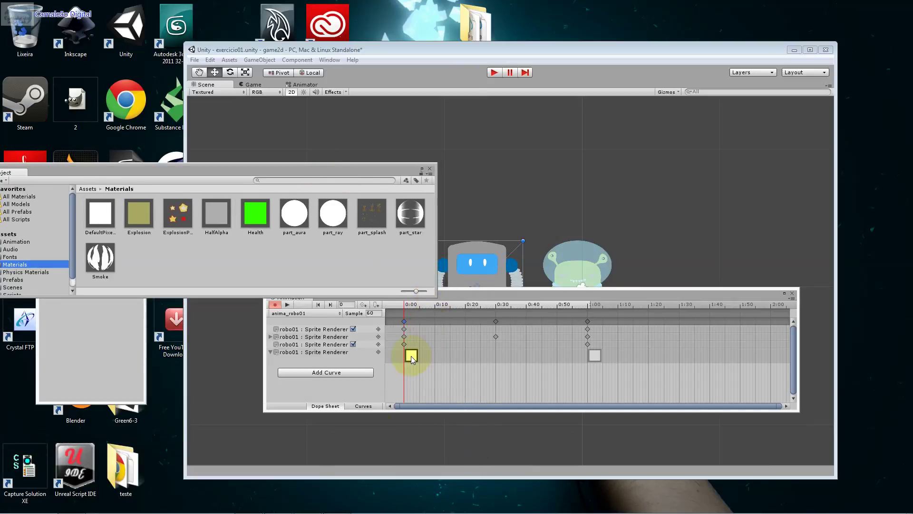
pyautogui.moveTo(412, 356); pyautogui.dragTo(446, 356)
pyautogui.moveTo(441, 325); pyautogui.dragTo(402, 327)
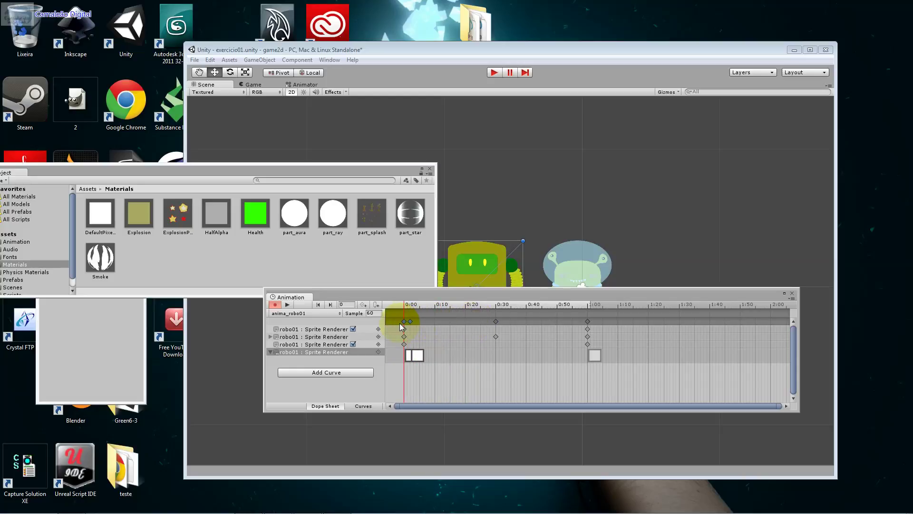
pyautogui.click(411, 324)
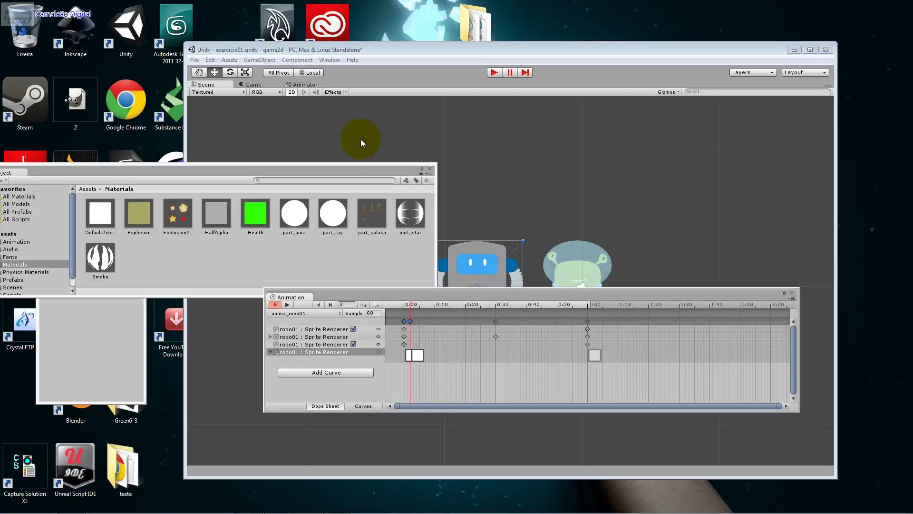
pyautogui.click(339, 60)
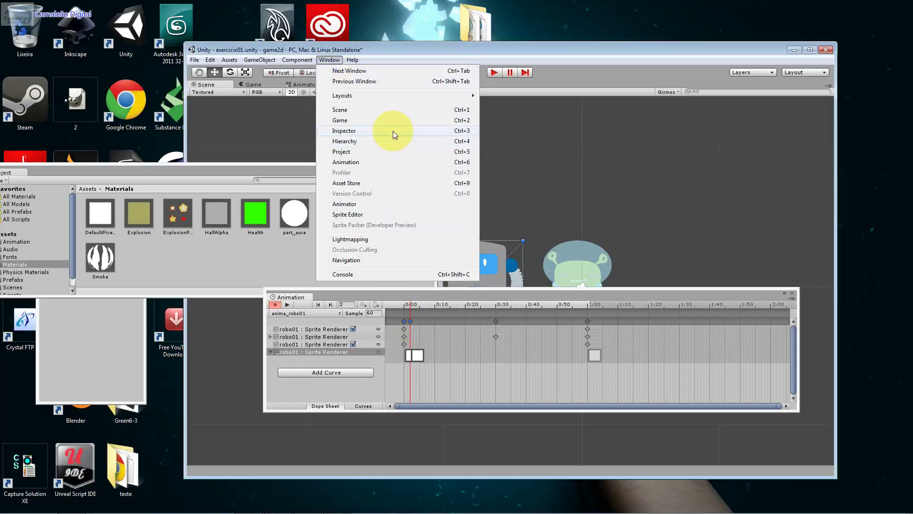
pyautogui.click(393, 132)
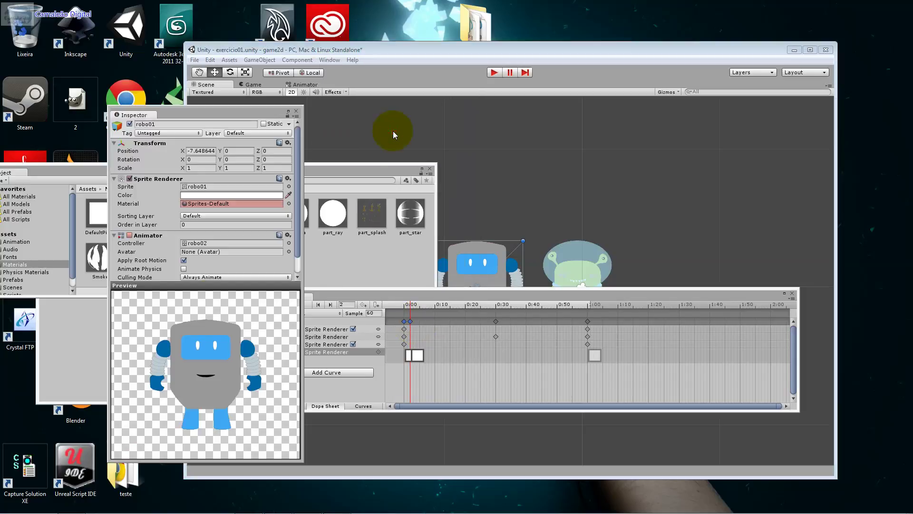
# Check robo01's material choices, keeping Sprites-Default, then open Computer from the Start menu
pyautogui.click(289, 203)
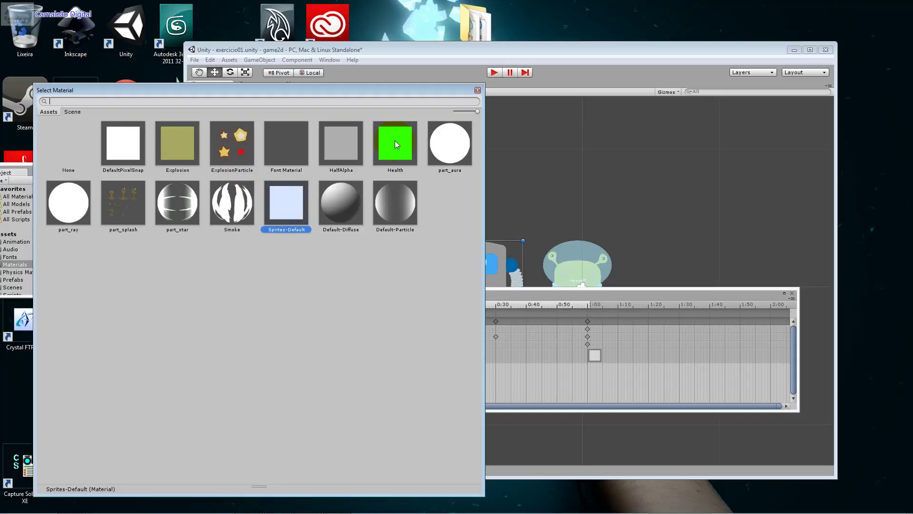
pyautogui.click(477, 90)
pyautogui.press('super')
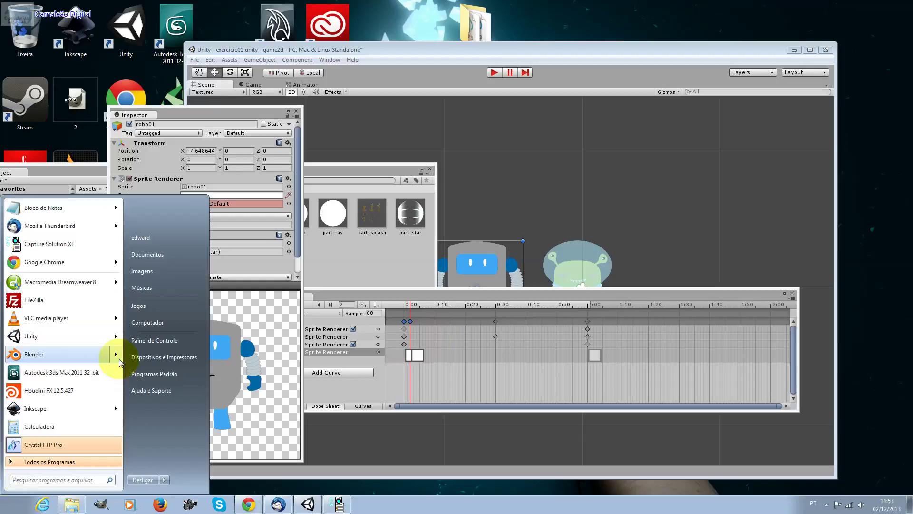
pyautogui.click(188, 315)
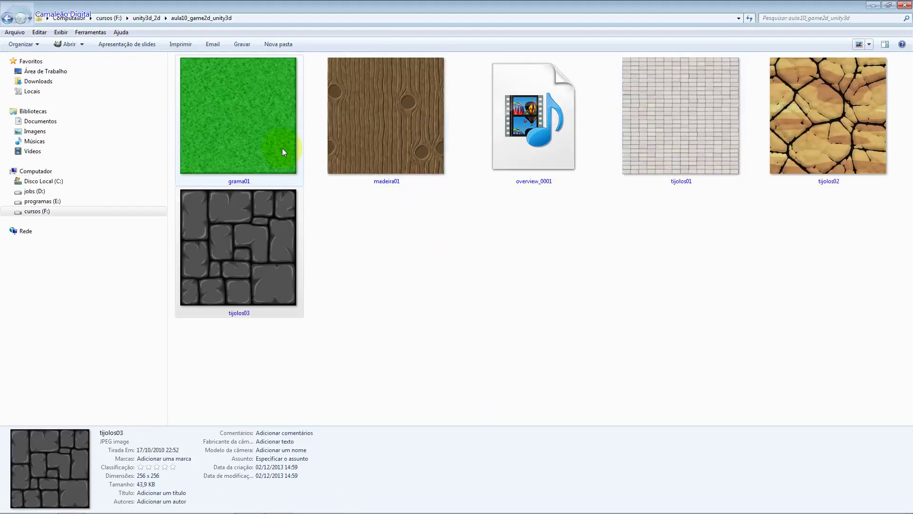
# Look over grama01, madeira01 and tijolos01–03 in aula10_game2d_unity3d, then return to Unity
pyautogui.click(286, 150)
pyautogui.click(357, 153)
pyautogui.click(289, 193)
pyautogui.click(293, 169)
pyautogui.click(343, 153)
pyautogui.click(683, 176)
pyautogui.click(781, 168)
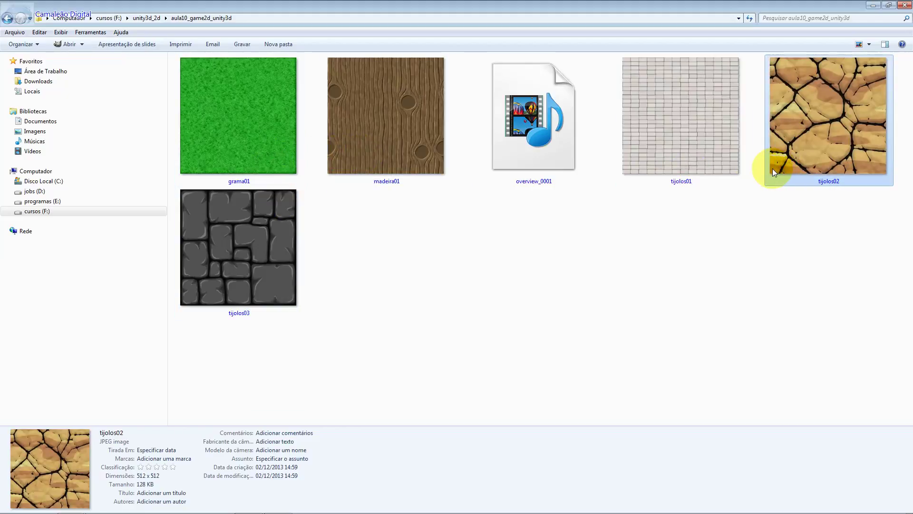
pyautogui.hotkey('alt', 'Tab')
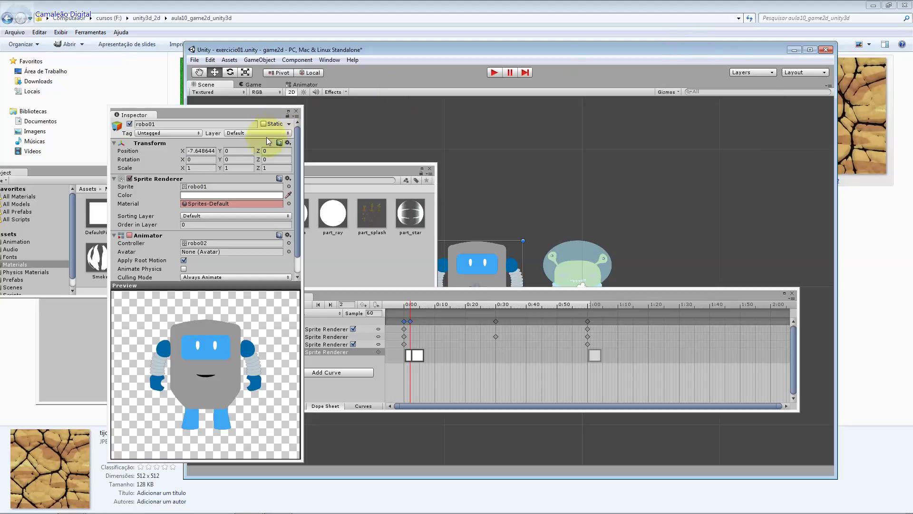
# Move the Project panel off the Inspector, attempt a texture drop on Material, then lower Unity
pyautogui.moveTo(77, 169); pyautogui.dragTo(247, 177)
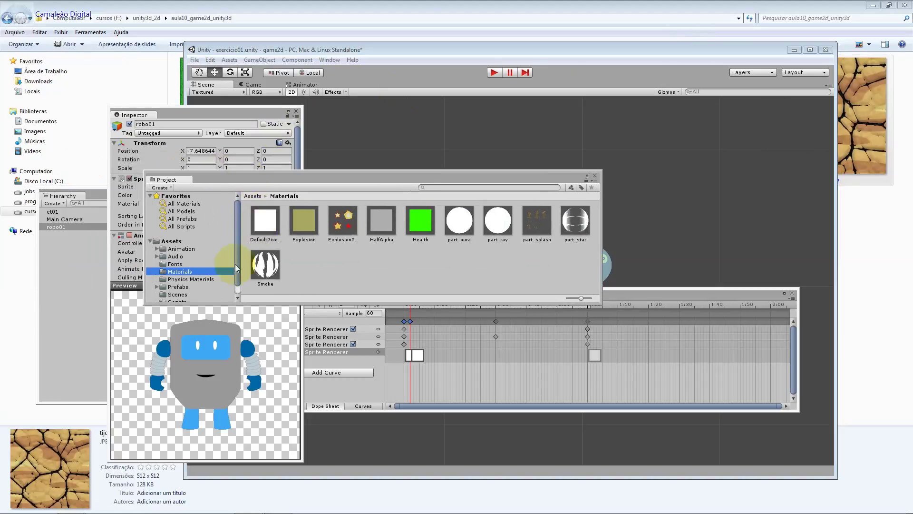
pyautogui.moveTo(341, 183); pyautogui.dragTo(472, 273)
pyautogui.moveTo(868, 126); pyautogui.dragTo(273, 204)
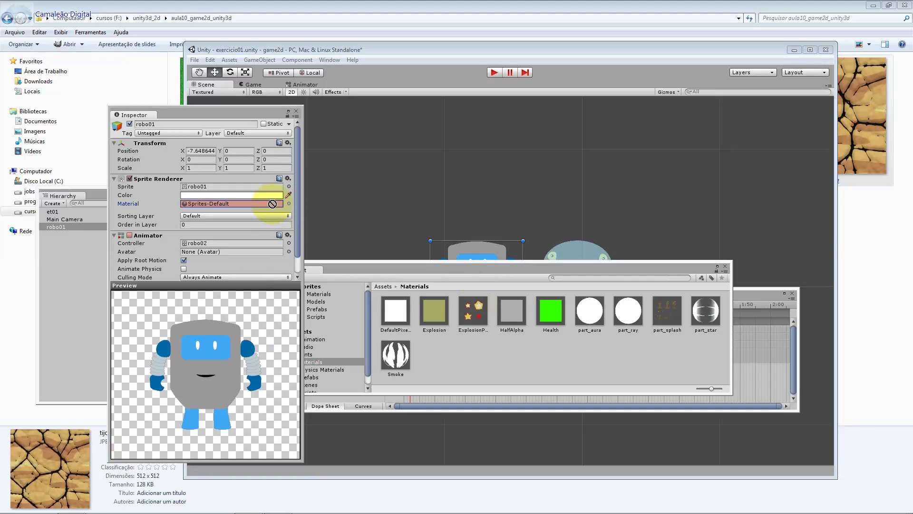
pyautogui.moveTo(272, 203); pyautogui.dragTo(870, 146)
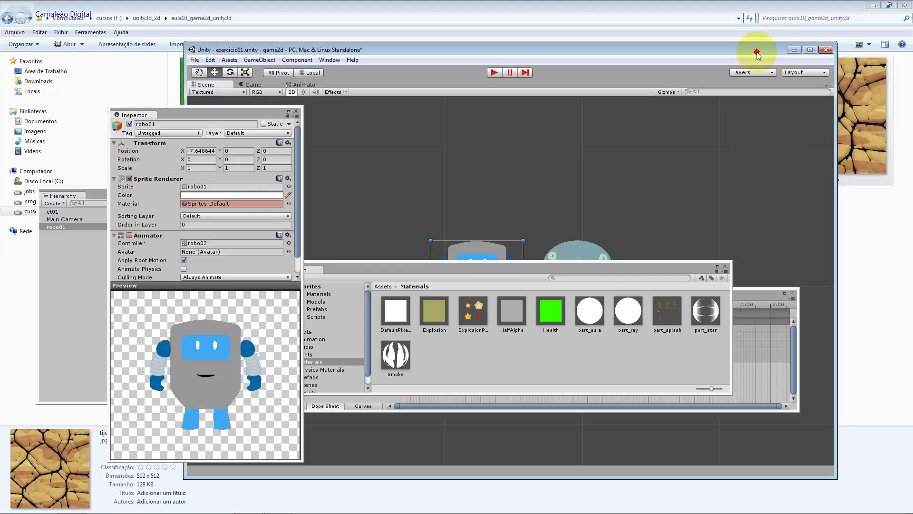
pyautogui.moveTo(757, 52); pyautogui.dragTo(779, 204)
pyautogui.click(718, 142)
# Select all five textures in Explorer and switch back to Unity
pyautogui.keyDown('ctrl'); pyautogui.click(816, 142); pyautogui.keyUp('ctrl')
pyautogui.keyDown('ctrl'); pyautogui.click(406, 144); pyautogui.keyUp('ctrl')
pyautogui.keyDown('ctrl'); pyautogui.click(250, 145); pyautogui.keyUp('ctrl')
pyautogui.keyDown('ctrl'); pyautogui.moveTo(254, 218); pyautogui.dragTo(418, 289); pyautogui.keyUp('ctrl')
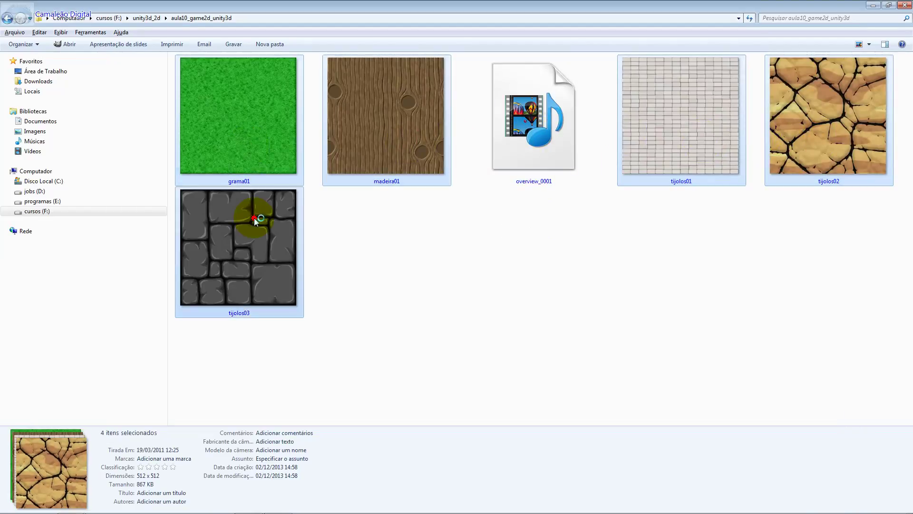
pyautogui.hotkey('alt', 'Tab')
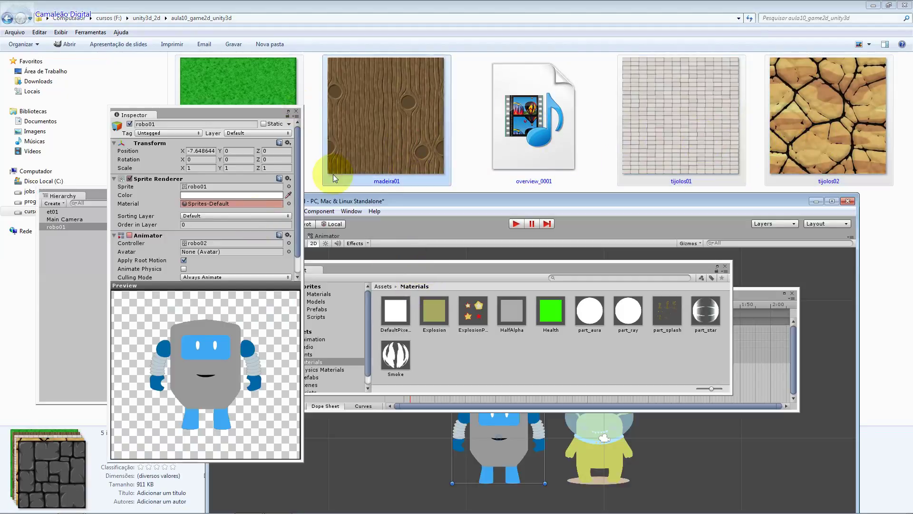
# Move the floating Inspector aside and enlarge the Project panel showing the Scripts and Sprites folders
pyautogui.moveTo(247, 115); pyautogui.dragTo(150, 128)
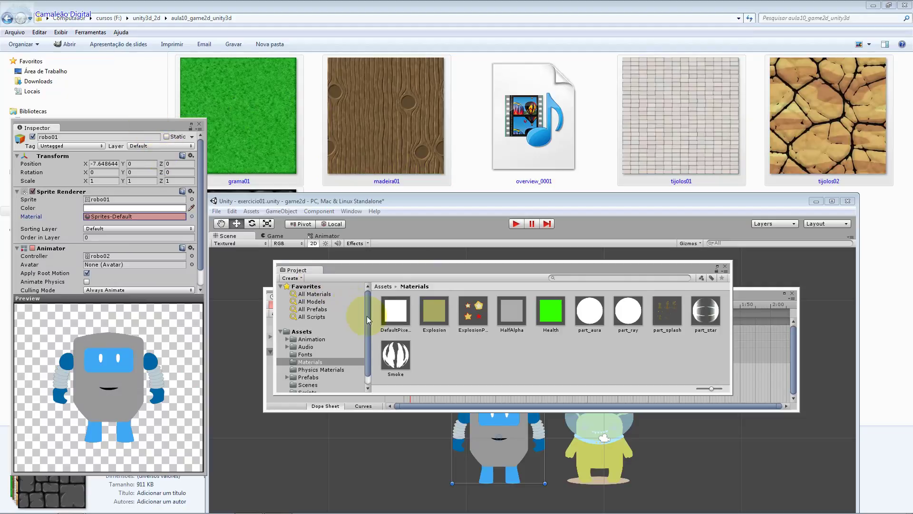
pyautogui.moveTo(367, 316); pyautogui.dragTo(352, 358)
pyautogui.click(341, 382)
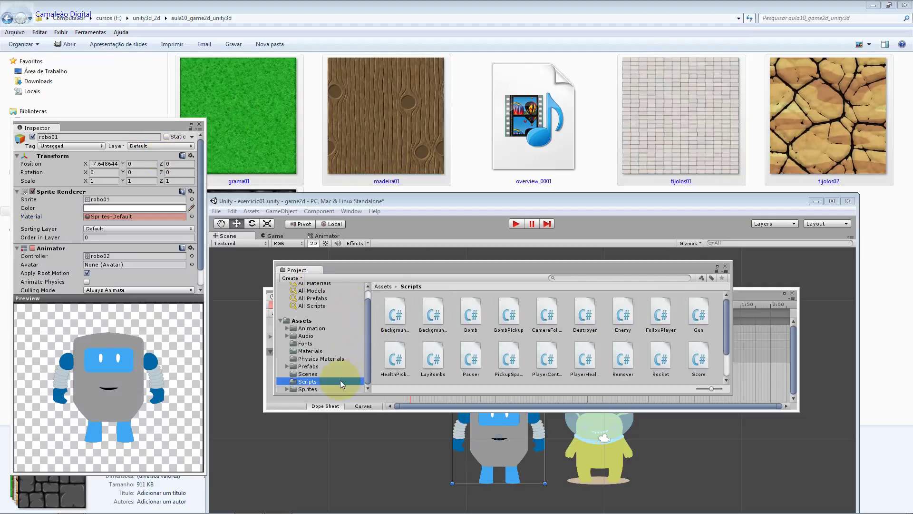
pyautogui.click(344, 388)
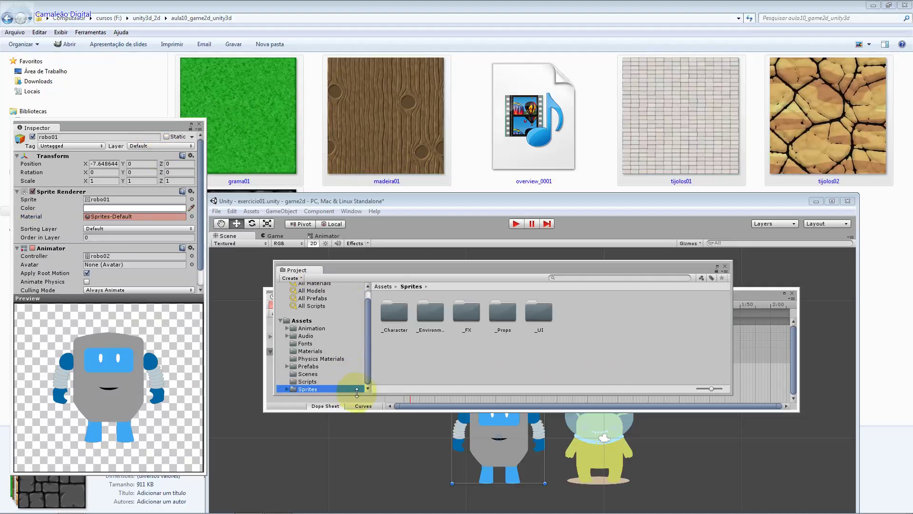
pyautogui.moveTo(373, 395); pyautogui.dragTo(367, 435)
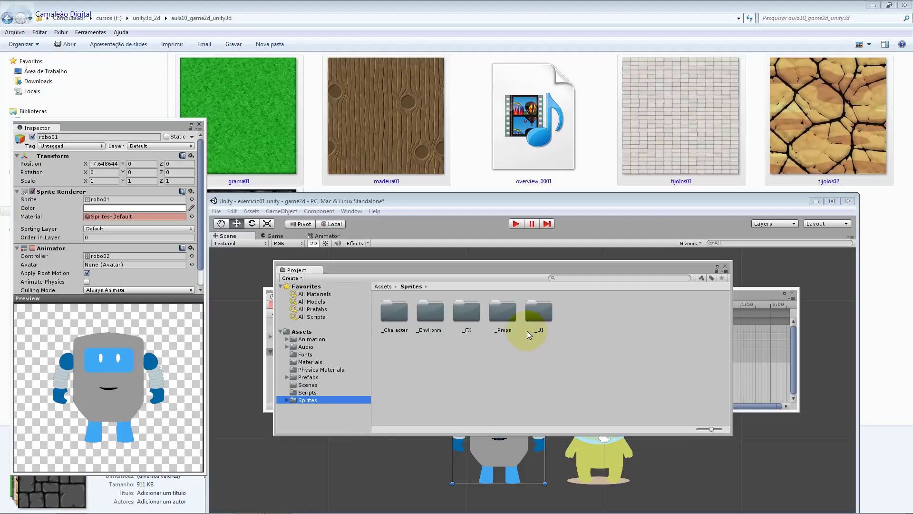
# Browse the _Props, _FX, _UI and _Environment sprite folders
pyautogui.doubleClick(513, 325)
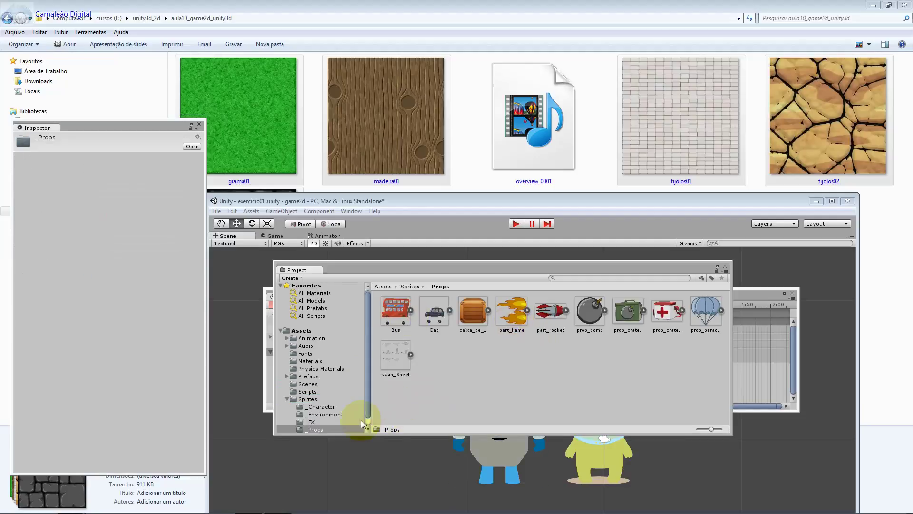
pyautogui.scroll(-1, 363, 421)
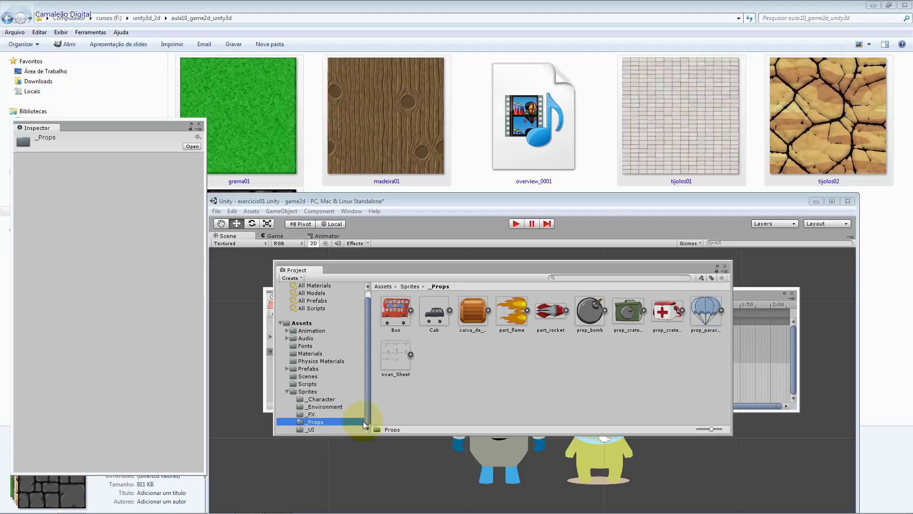
pyautogui.click(346, 413)
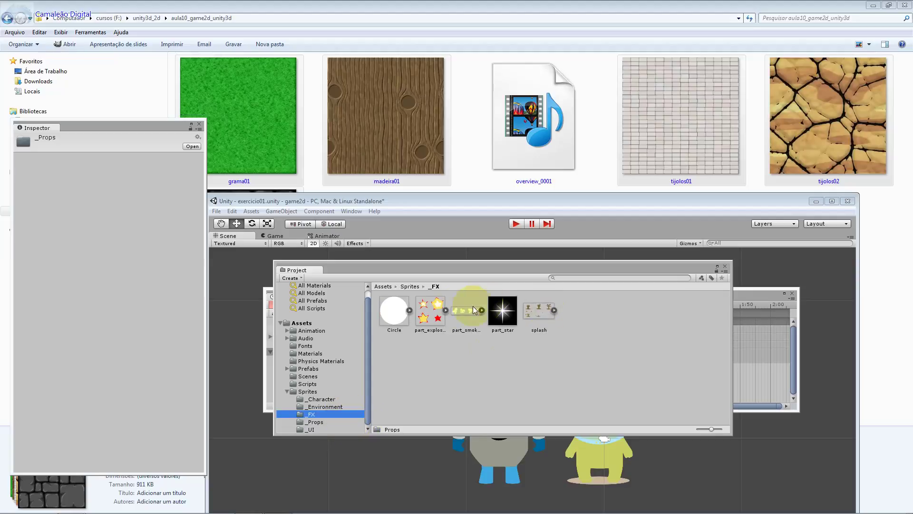
pyautogui.click(341, 430)
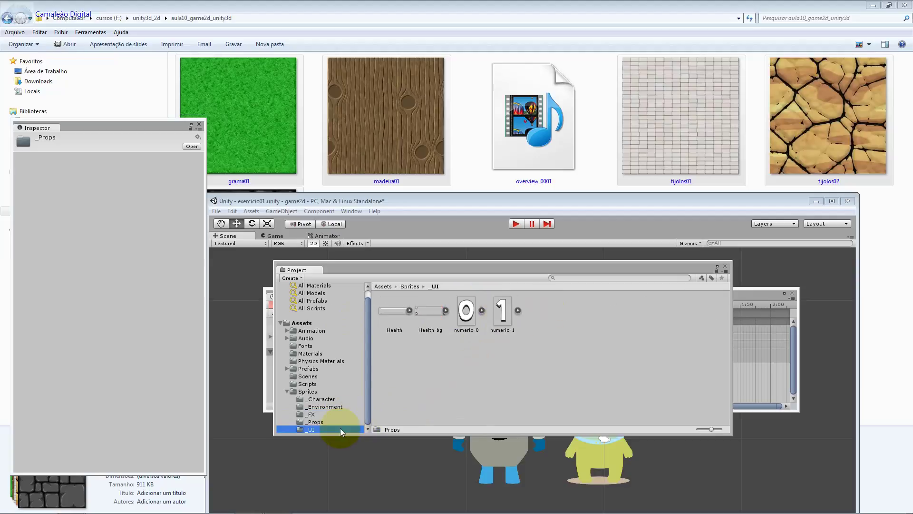
pyautogui.click(341, 407)
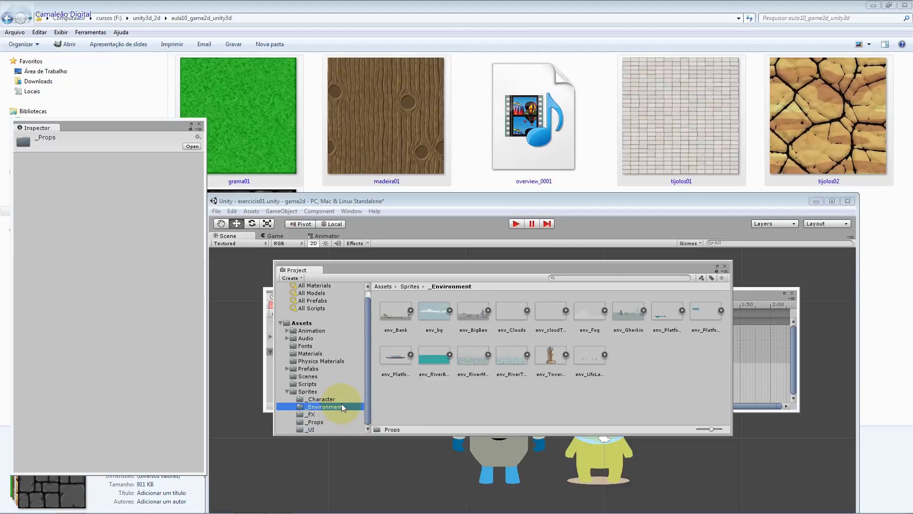
# Try dragging madeira01 from Explorer into _Environment, then select the Sprites folder
pyautogui.moveTo(432, 150)
pyautogui.mouseDown()
pyautogui.moveTo(409, 317)
pyautogui.moveTo(350, 408)
pyautogui.mouseUp()
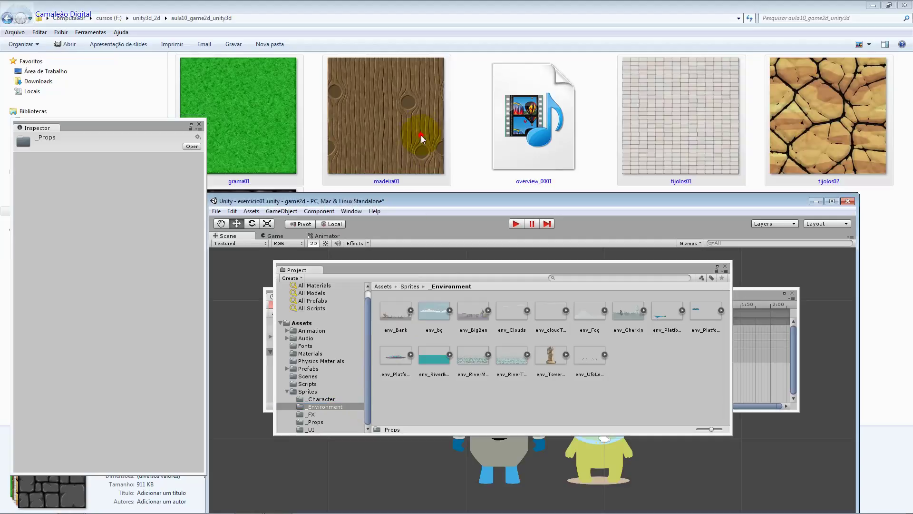
pyautogui.moveTo(422, 135); pyautogui.dragTo(329, 404)
pyautogui.click(314, 391)
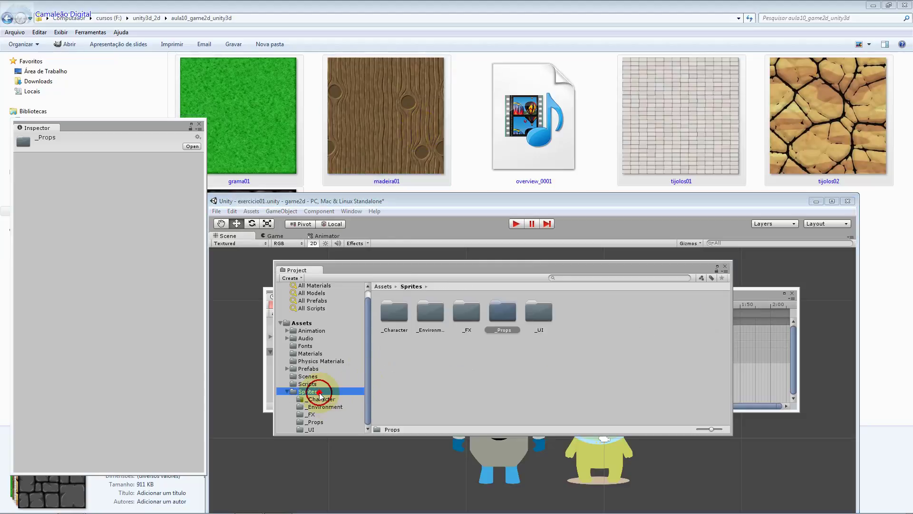
# Create a new folder inside Sprites named texturas_diversas
pyautogui.rightClick(317, 391)
pyautogui.moveTo(390, 246)
pyautogui.click(456, 244)
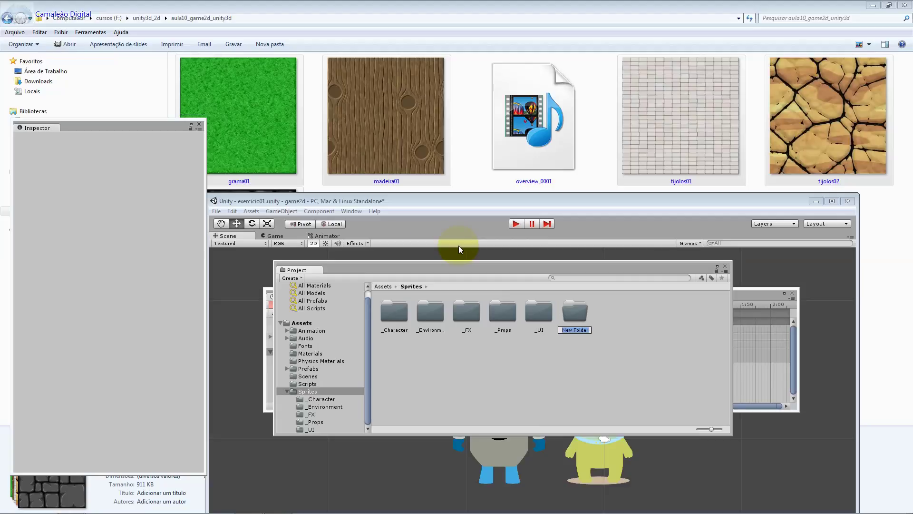
pyautogui.write('div')
pyautogui.press('BackSpace')
pyautogui.press('BackSpace')
pyautogui.press('BackSpace')
pyautogui.write('texturas')
pyautogui.write('_diversas')
pyautogui.press('Return')
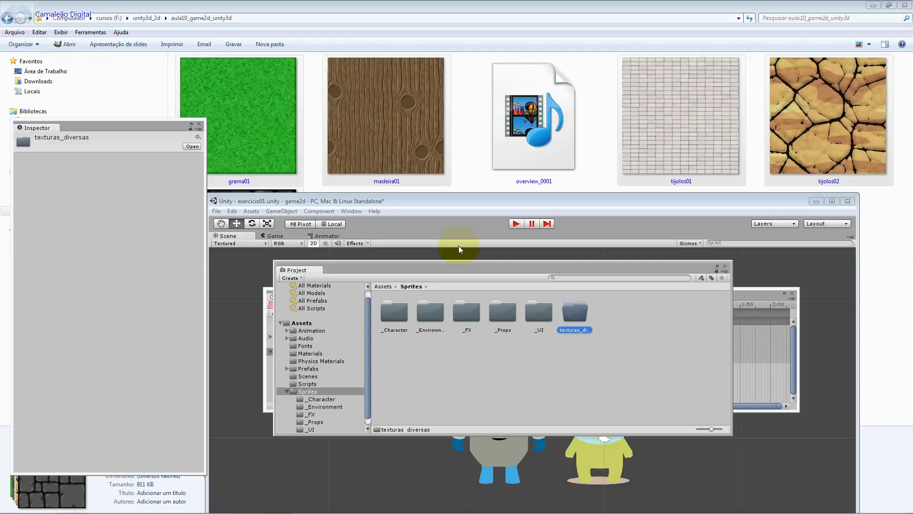
# Rename the folder to texturas and open it
pyautogui.click(586, 333)
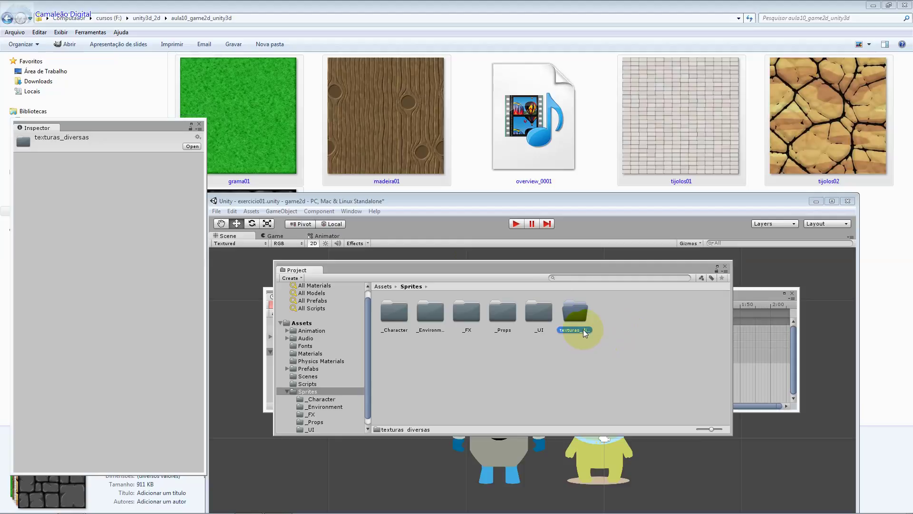
pyautogui.click(580, 330)
pyautogui.press('Delete')
pyautogui.press('Return')
pyautogui.doubleClick(574, 311)
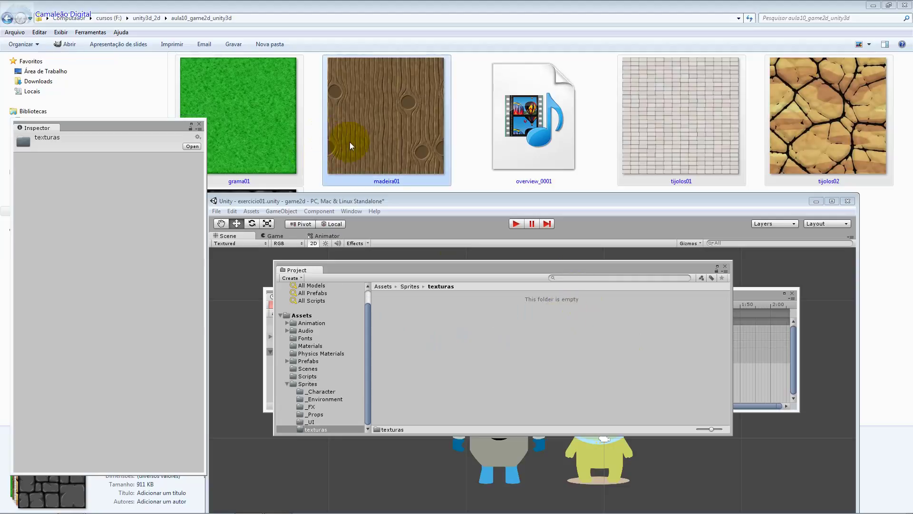
# Import grama01, madeira01 and tijolos01–03 into texturas, then move the Project window aside
pyautogui.moveTo(349, 142); pyautogui.dragTo(443, 368)
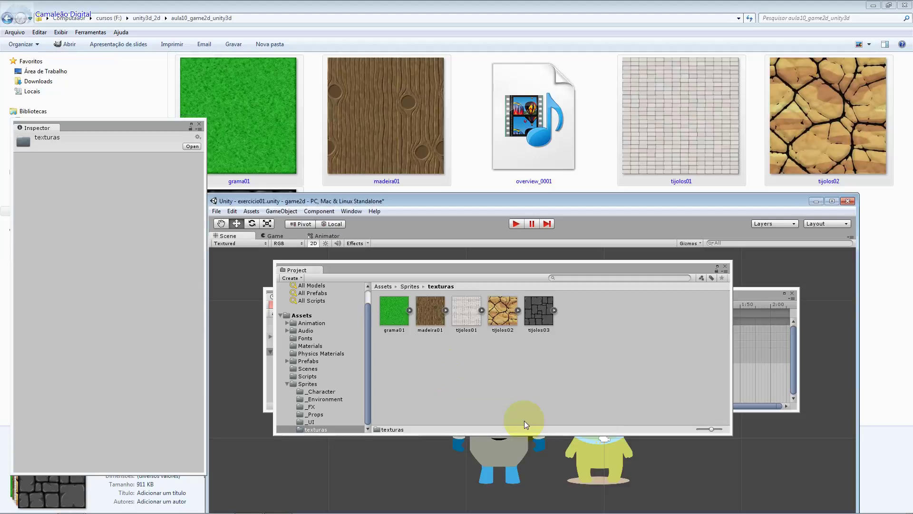
pyautogui.click(273, 164)
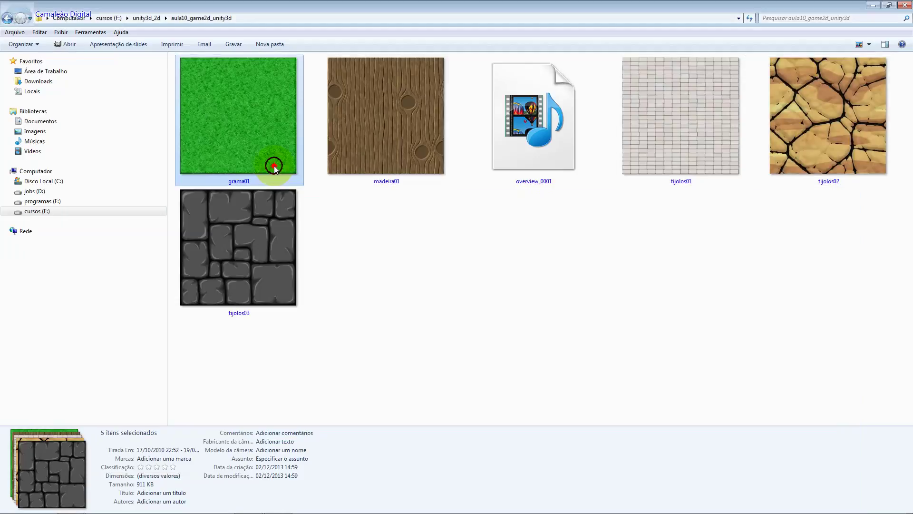
pyautogui.click(348, 165)
pyautogui.click(280, 254)
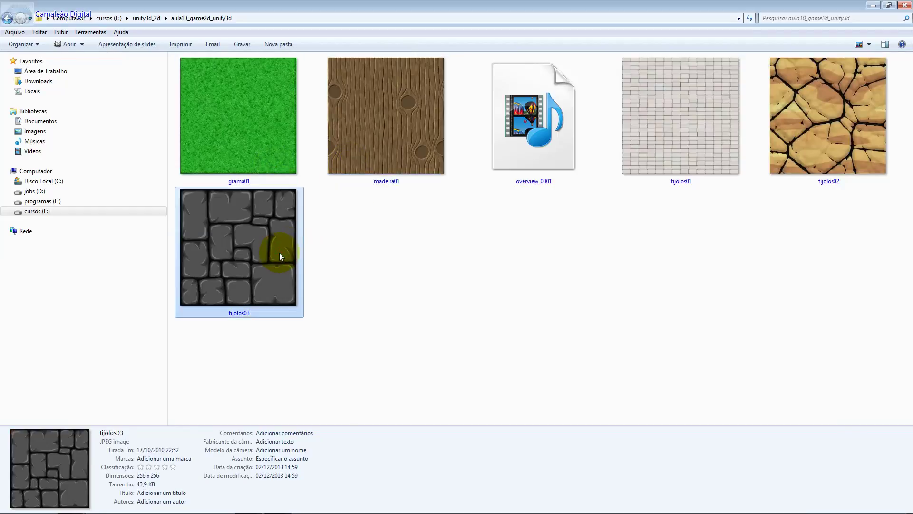
pyautogui.click(656, 127)
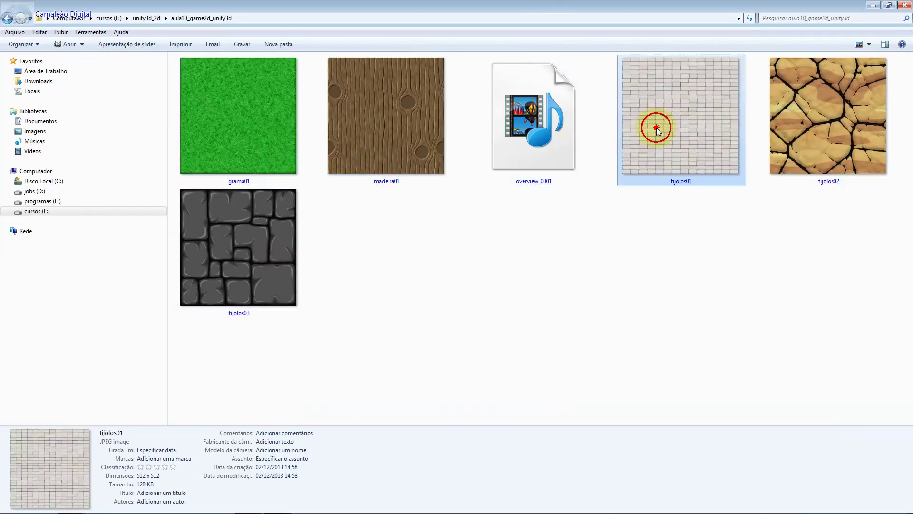
pyautogui.click(874, 125)
pyautogui.hotkey('alt', 'Tab')
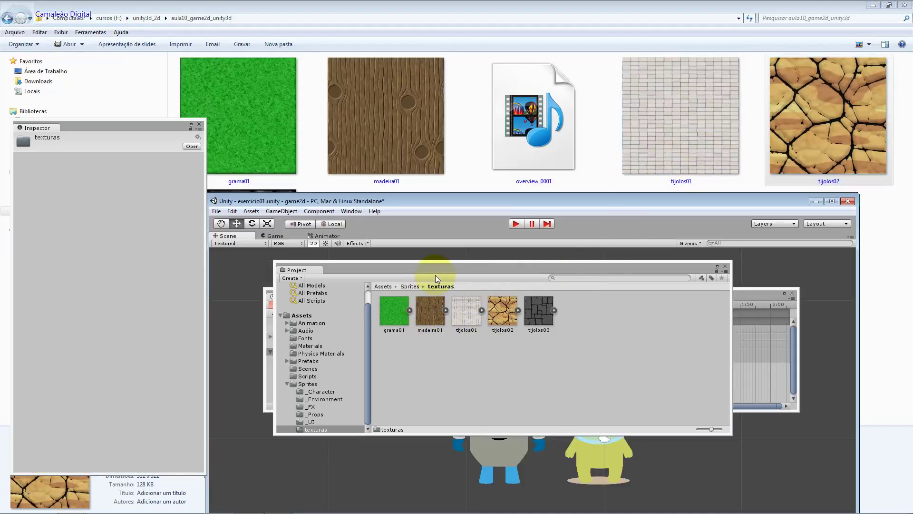
pyautogui.moveTo(436, 275); pyautogui.dragTo(469, 315)
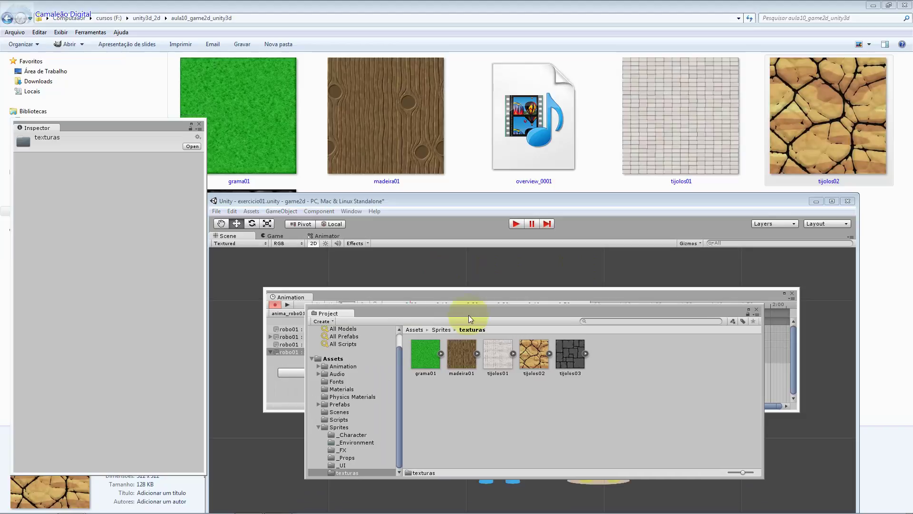
# Add a sprite key at frame 4, then delete the extra keys at frames 2 and 4
pyautogui.scroll(2, 403, 346)
pyautogui.click(413, 304)
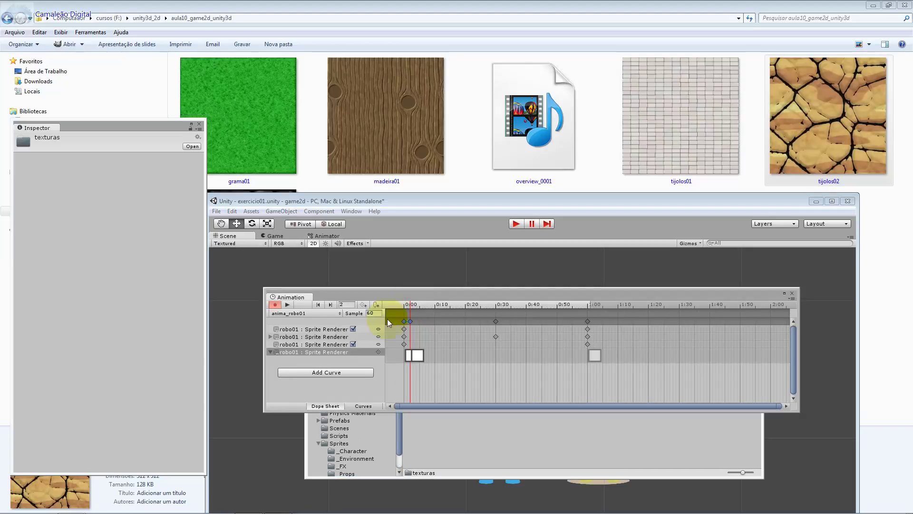
pyautogui.click(417, 355)
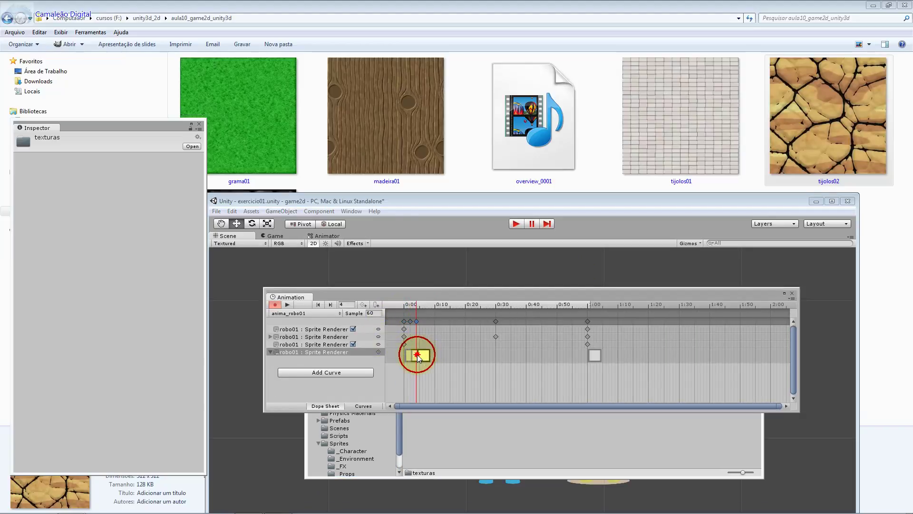
pyautogui.press('Delete')
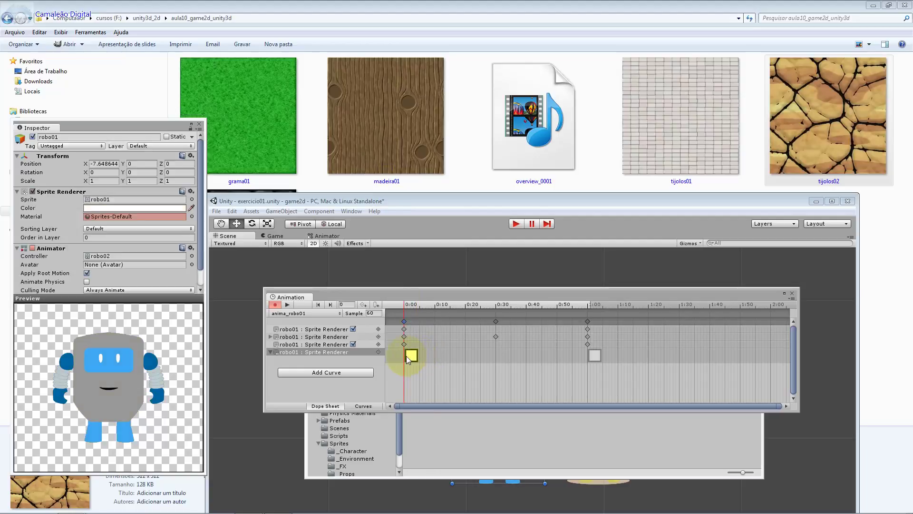
# Browse robo01's scene and project materials in the picker and close it unchanged
pyautogui.click(192, 216)
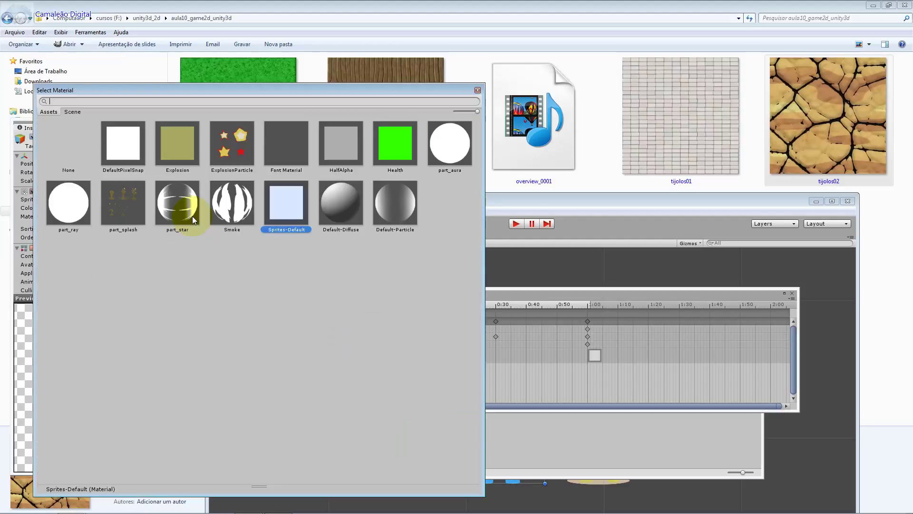
pyautogui.click(70, 114)
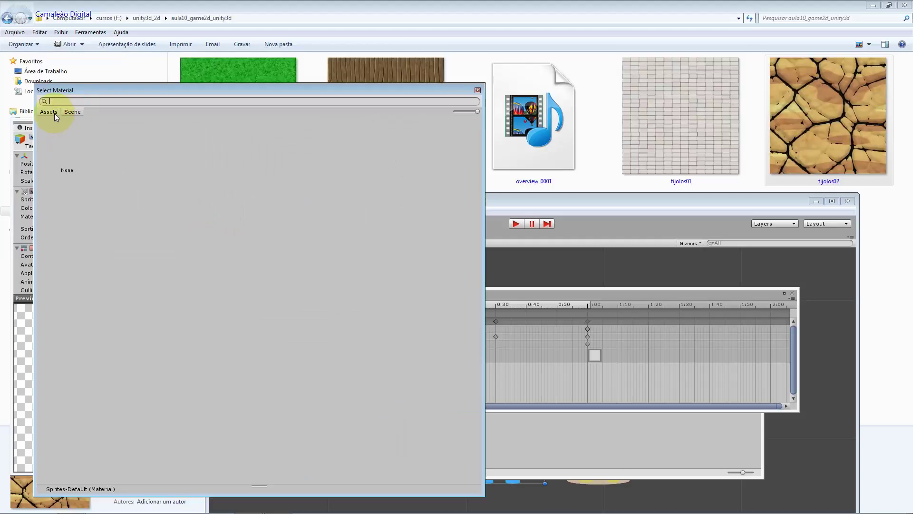
pyautogui.click(52, 113)
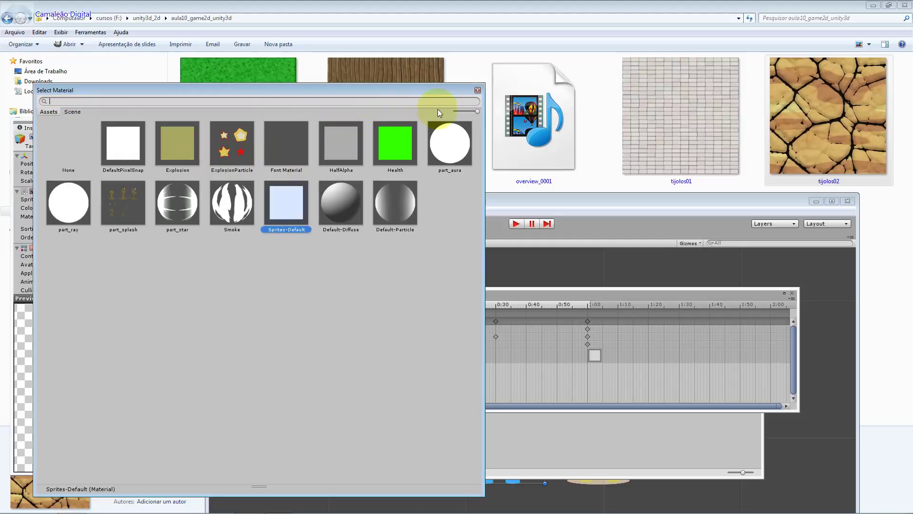
pyautogui.click(477, 90)
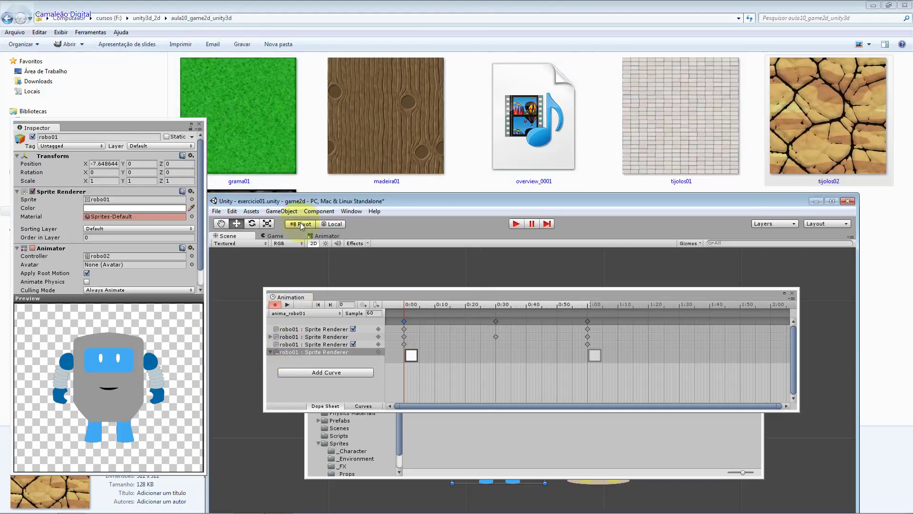
pyautogui.click(351, 211)
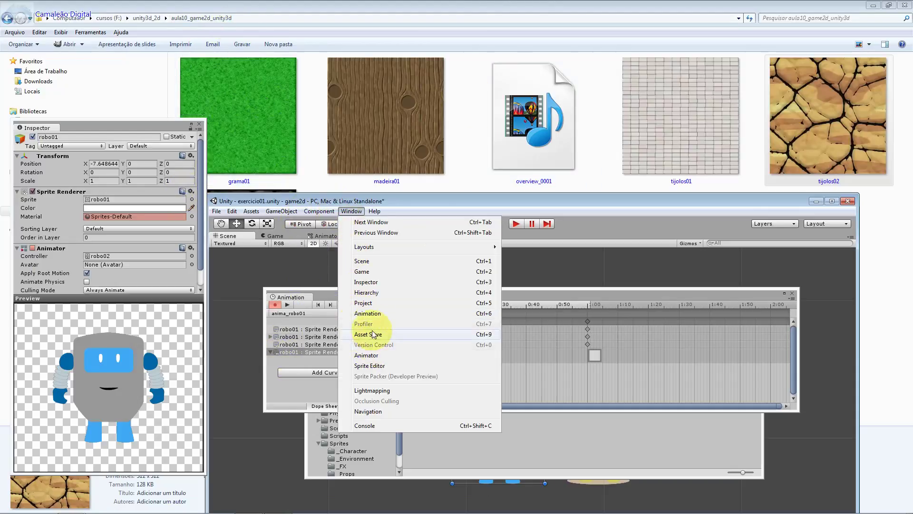
# Create a new material from the grama01 texture in texturas and name it m_grama01
pyautogui.click(369, 303)
pyautogui.click(438, 355)
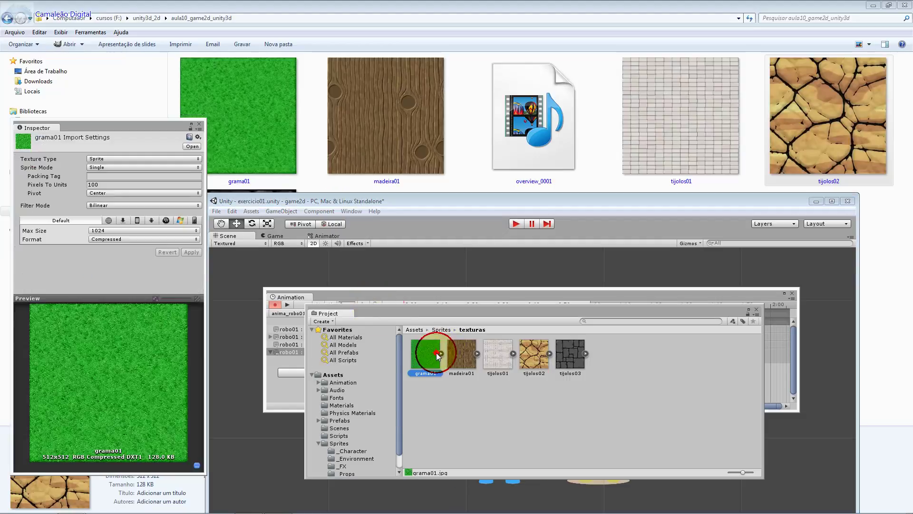
pyautogui.rightClick(437, 355)
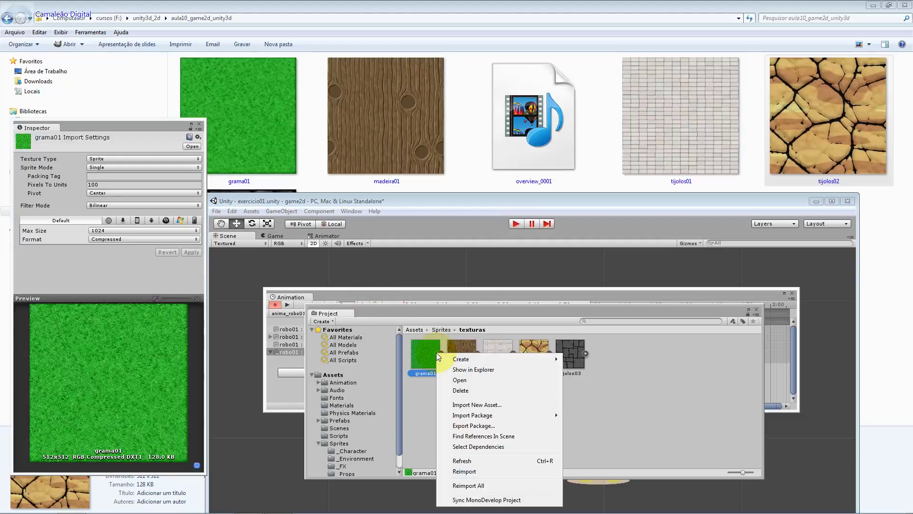
pyautogui.moveTo(535, 360)
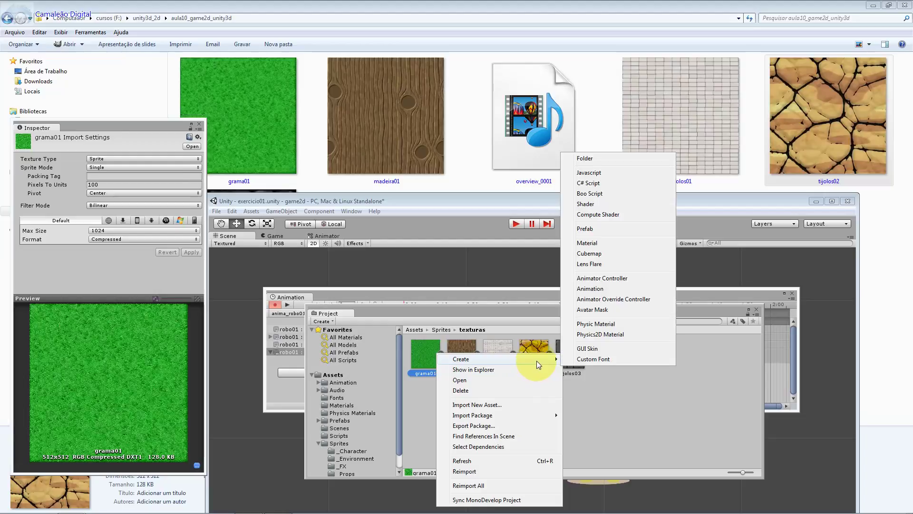
pyautogui.click(618, 243)
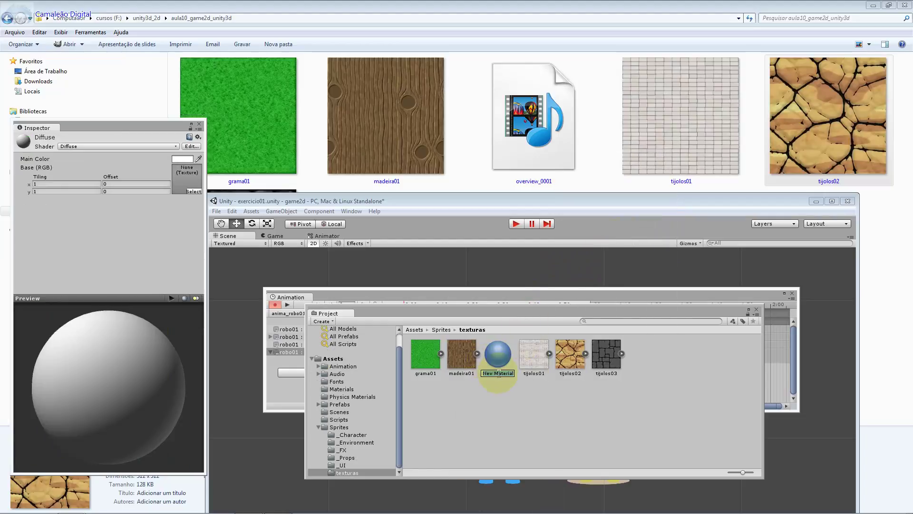
pyautogui.write('m')
pyautogui.press('BackSpace')
pyautogui.write('rama01')
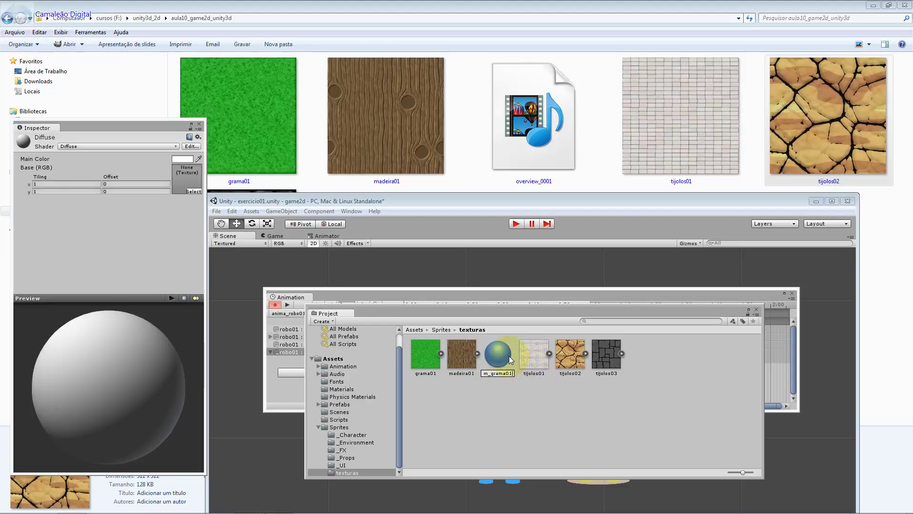
pyautogui.press('Return')
# Set grama01 as m_grama01's base texture and check the grass preview sphere
pyautogui.moveTo(435, 353)
pyautogui.mouseDown()
pyautogui.moveTo(228, 194)
pyautogui.moveTo(449, 388)
pyautogui.mouseUp()
pyautogui.click(434, 422)
pyautogui.click(461, 357)
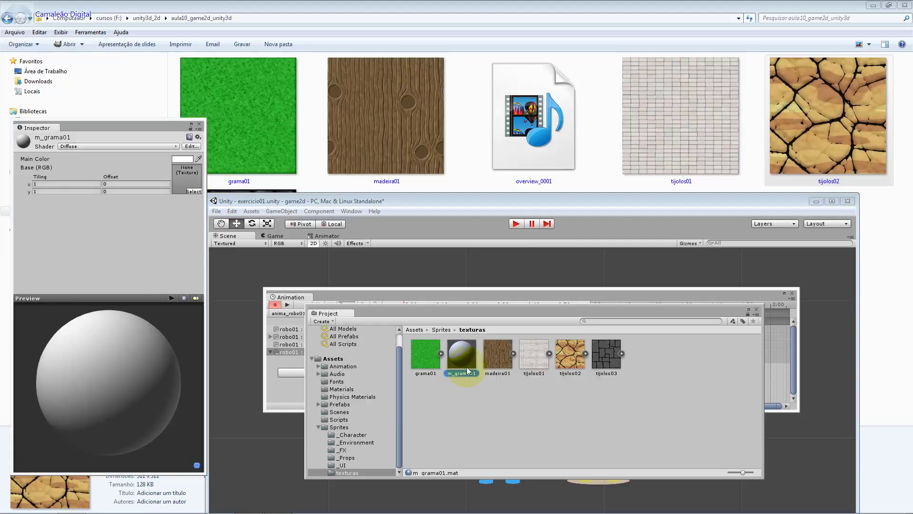
pyautogui.moveTo(418, 355); pyautogui.dragTo(181, 183)
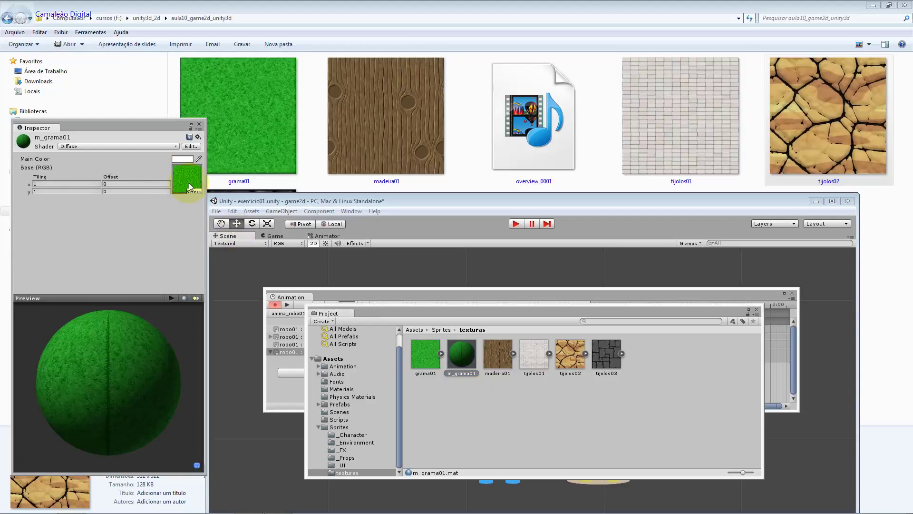
pyautogui.moveTo(119, 380)
pyautogui.mouseDown()
pyautogui.moveTo(185, 375)
pyautogui.moveTo(96, 388)
pyautogui.mouseUp()
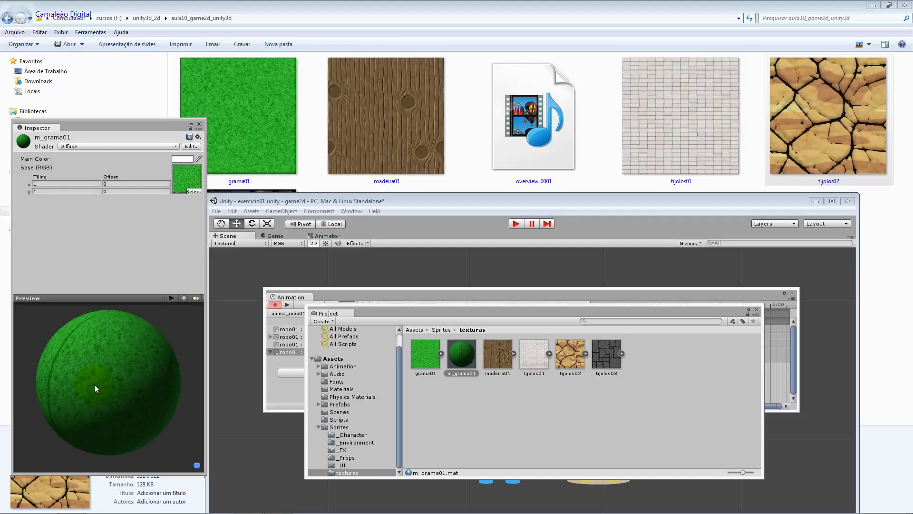
pyautogui.click(501, 406)
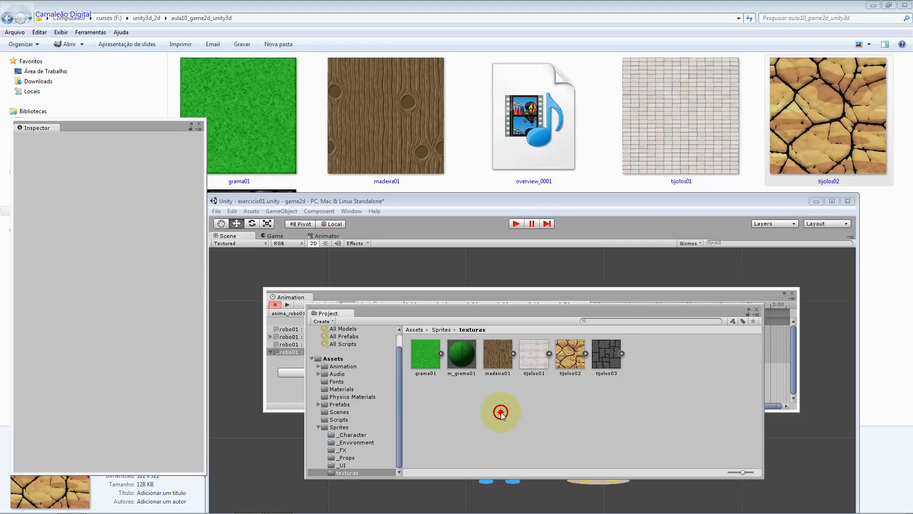
# Create two new materials in texturas named m_madeira01 and m_tijolos01
pyautogui.rightClick(501, 405)
pyautogui.moveTo(596, 261)
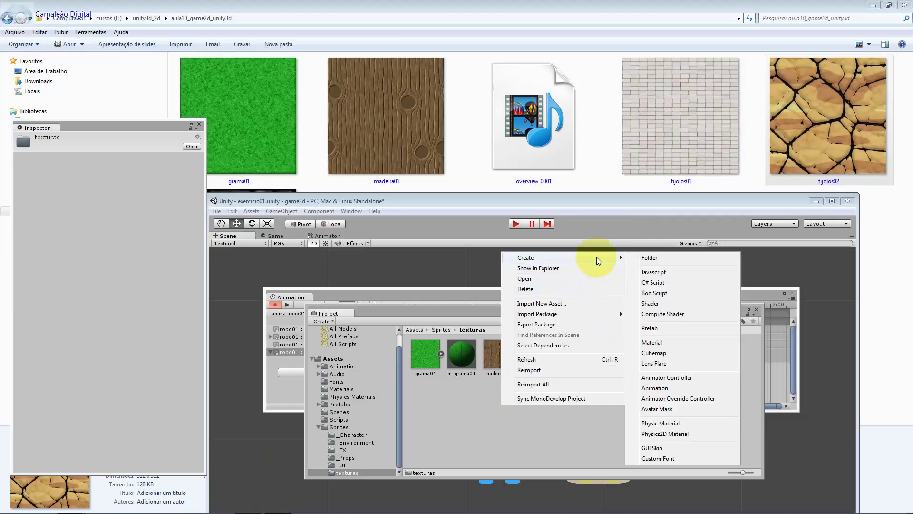
pyautogui.click(687, 342)
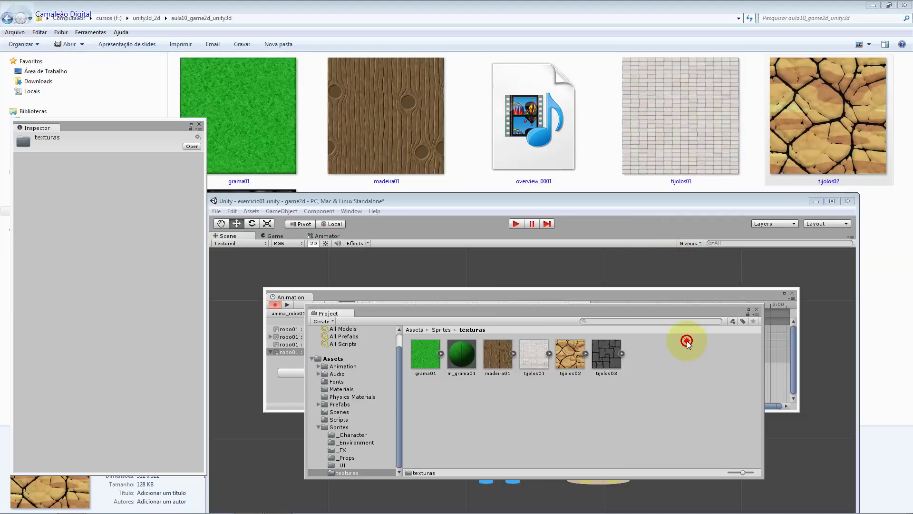
pyautogui.write('m')
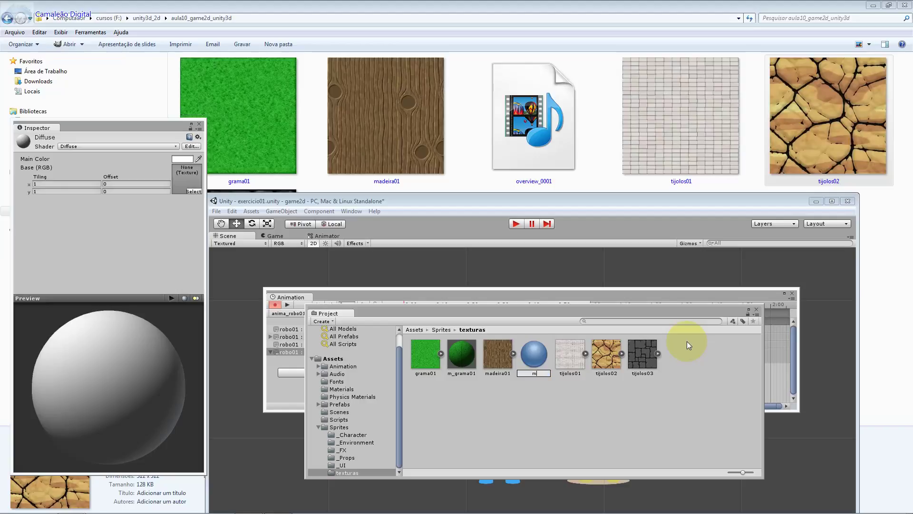
pyautogui.write('_ma')
pyautogui.write('eira01')
pyautogui.press('Return')
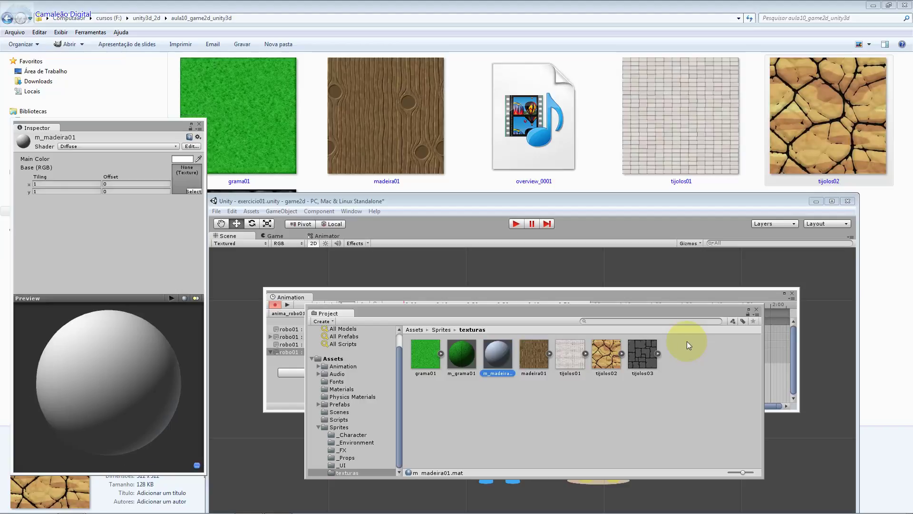
pyautogui.rightClick(511, 397)
pyautogui.moveTo(605, 249)
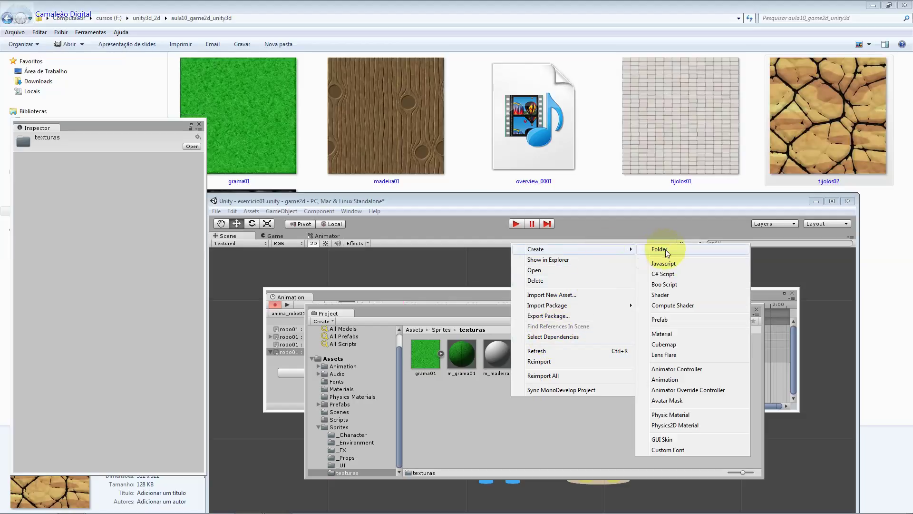
pyautogui.click(685, 333)
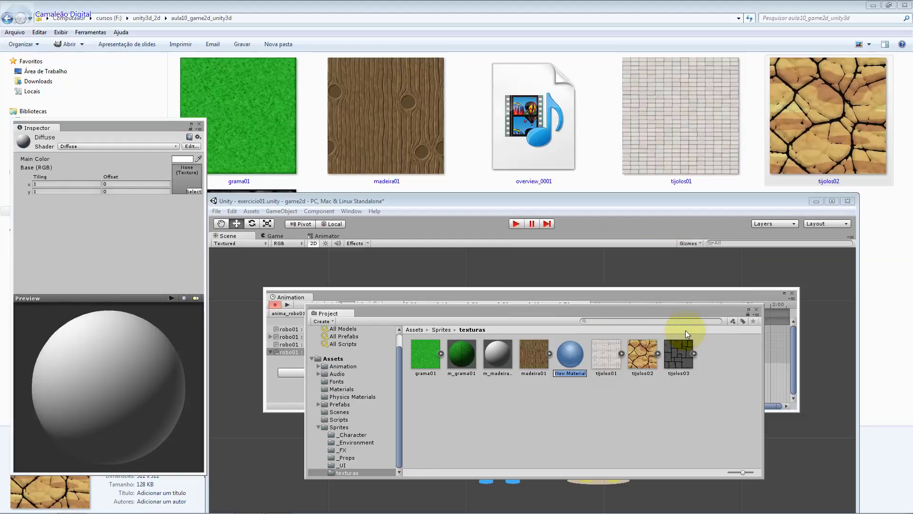
pyautogui.write('m_tijolos01')
pyautogui.press('Return')
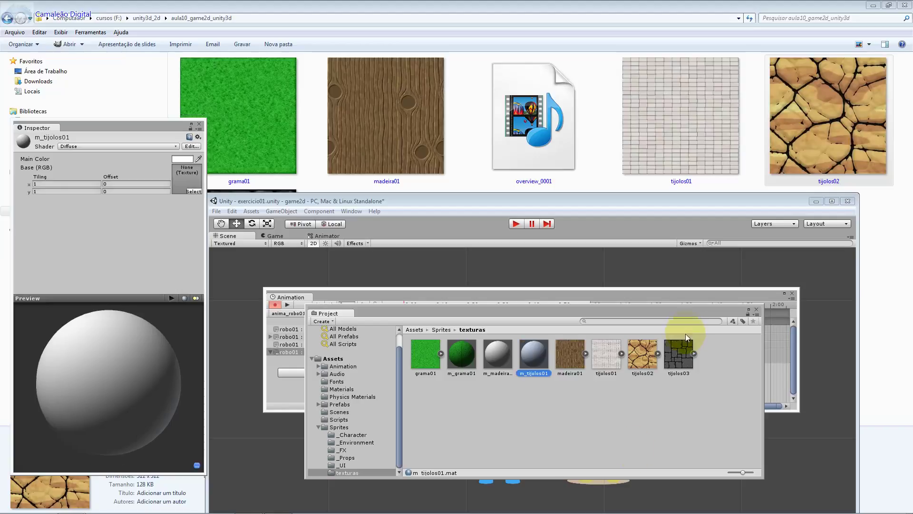
# Create two more materials in texturas named m_tijolos02 and m_tijolos03
pyautogui.rightClick(581, 389)
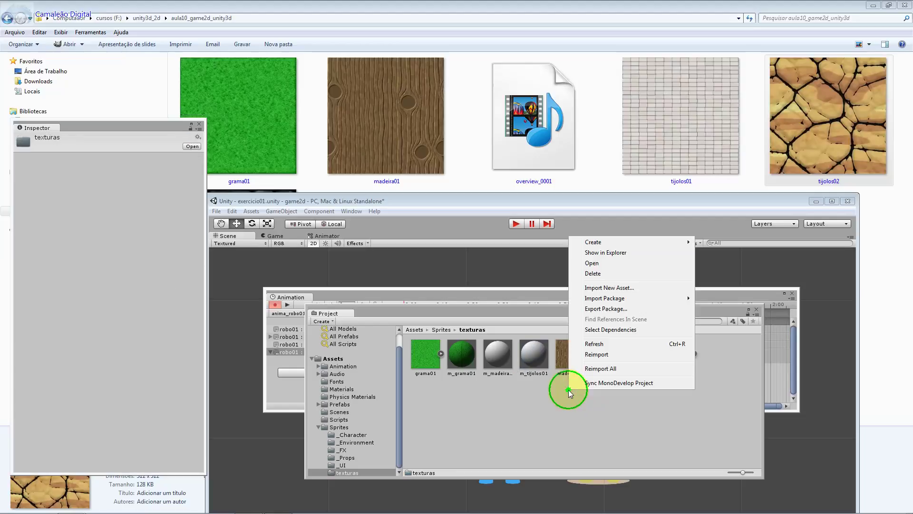
pyautogui.moveTo(670, 241)
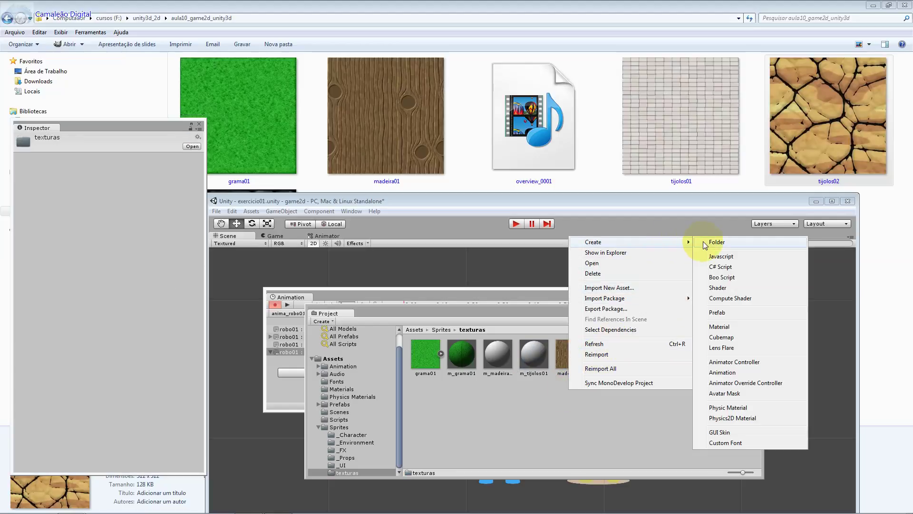
pyautogui.click(735, 326)
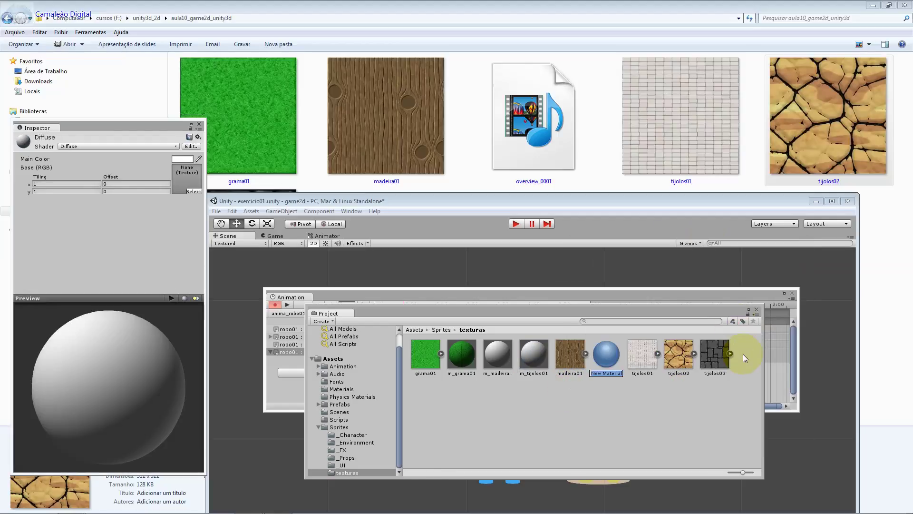
pyautogui.write('m_t')
pyautogui.write('ijolos02')
pyautogui.press('Return')
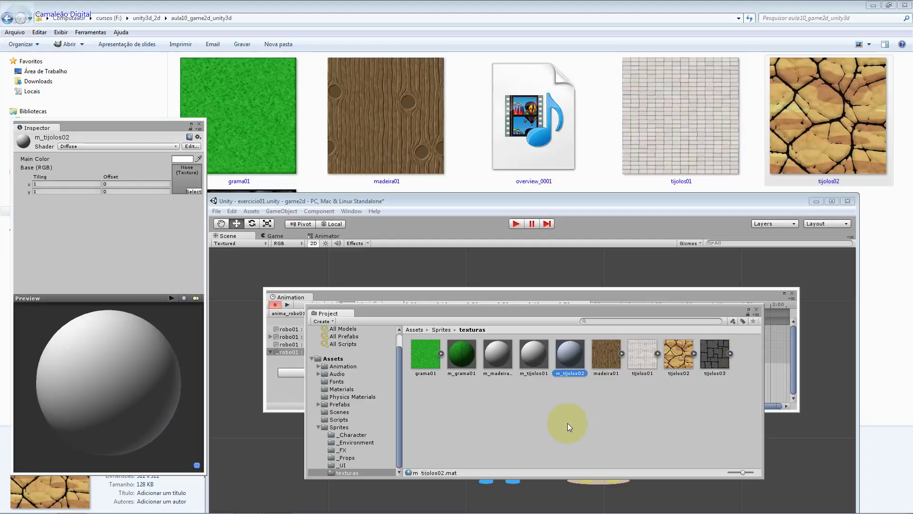
pyautogui.rightClick(568, 399)
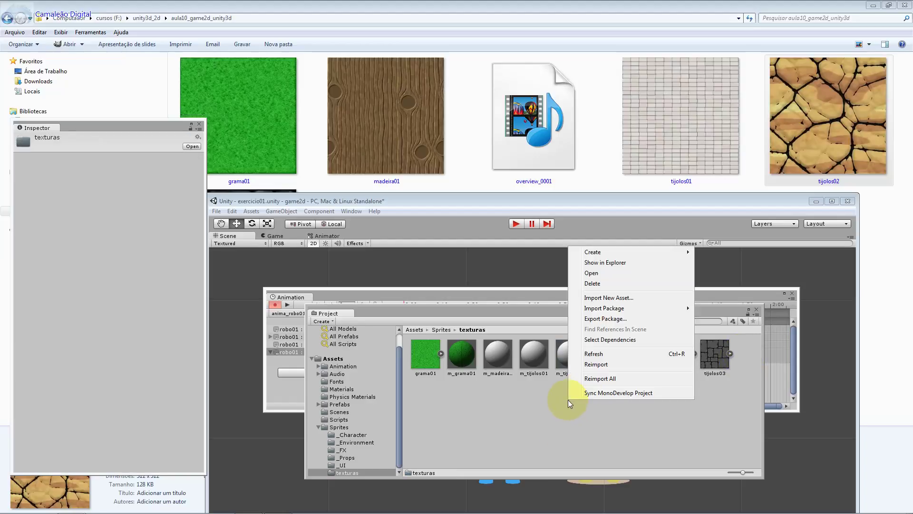
pyautogui.moveTo(660, 251)
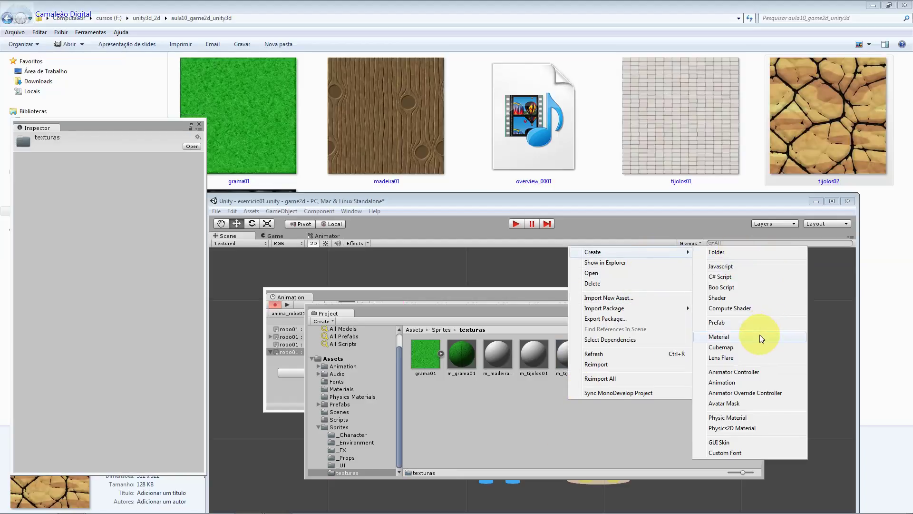
pyautogui.click(760, 335)
pyautogui.write('m_tijolos03')
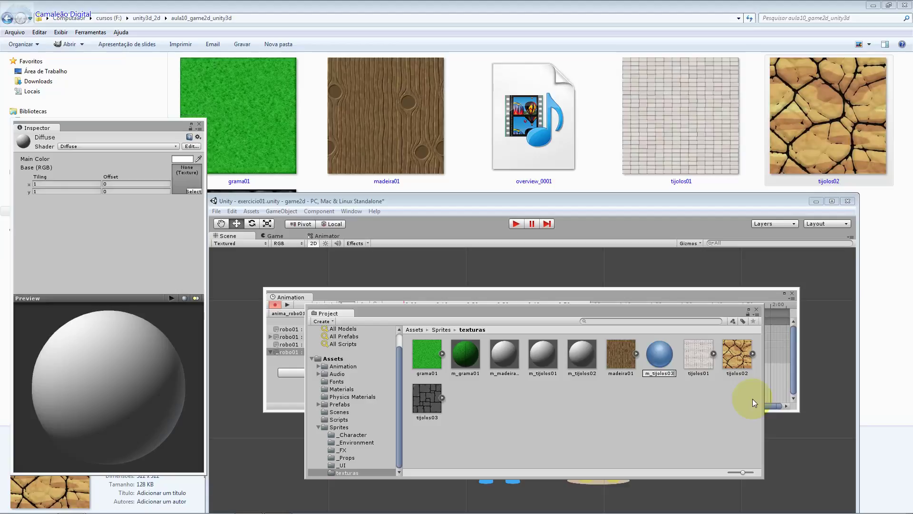
pyautogui.press('Return')
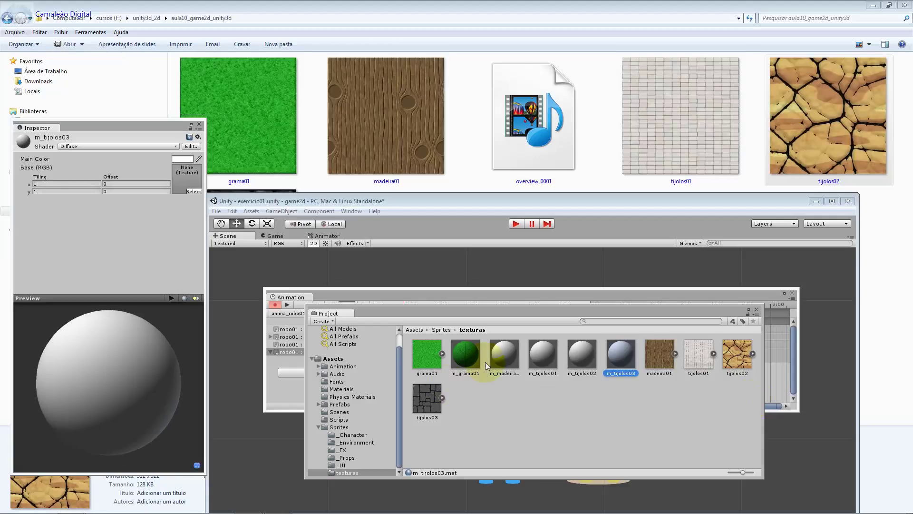
# Apply the madeira01 wood texture to m_madeira01 and preview it on a cube and cylinder
pyautogui.click(512, 356)
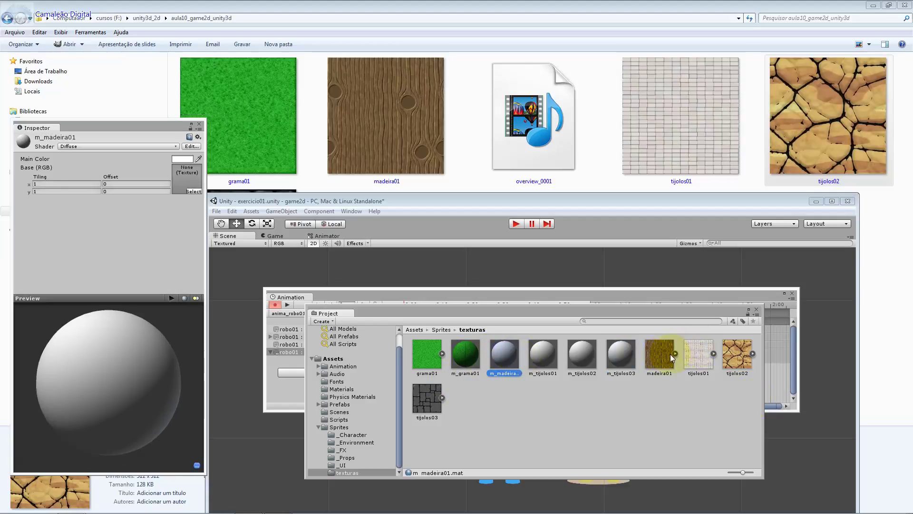
pyautogui.moveTo(676, 356); pyautogui.dragTo(484, 372)
pyautogui.moveTo(649, 356)
pyautogui.mouseDown()
pyautogui.moveTo(198, 201)
pyautogui.moveTo(187, 179)
pyautogui.mouseUp()
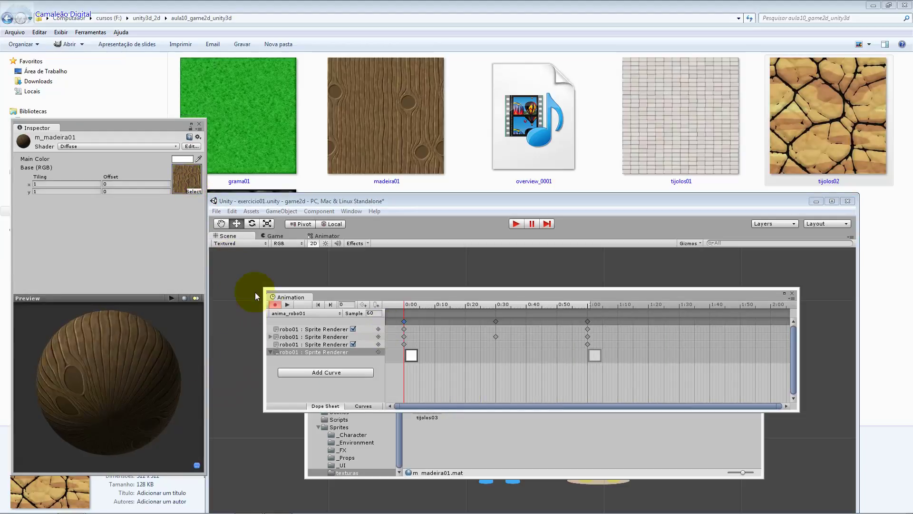
pyautogui.click(189, 296)
pyautogui.moveTo(181, 400); pyautogui.dragTo(186, 321)
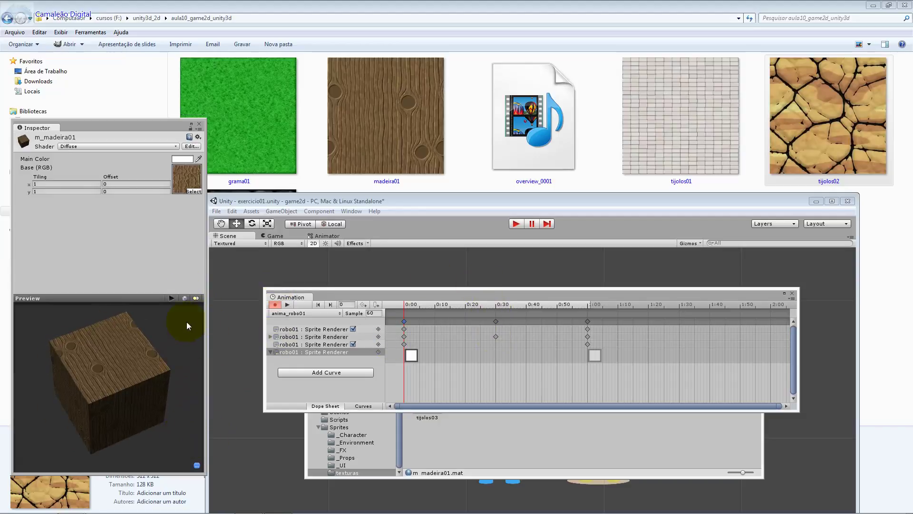
pyautogui.click(184, 298)
# Toggle the preview lighting and enlarge the material properties and preview areas
pyautogui.click(193, 298)
pyautogui.click(193, 299)
pyautogui.click(193, 298)
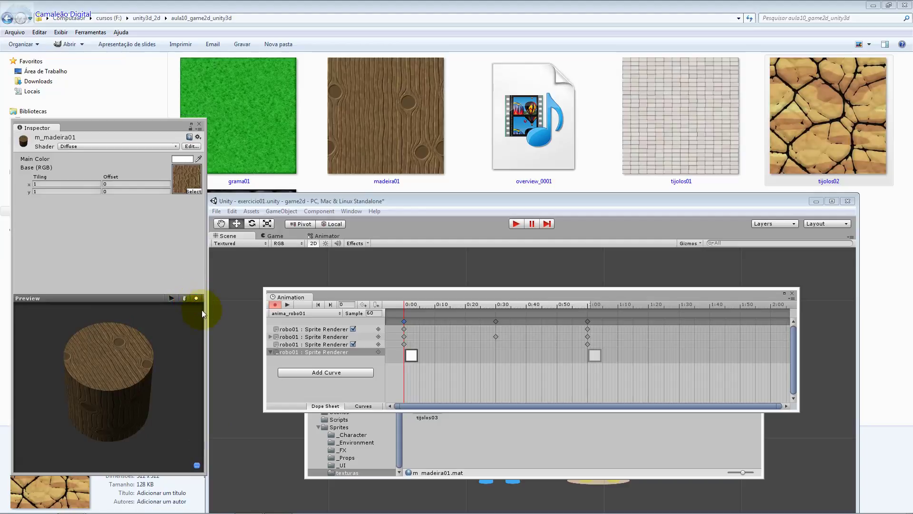
pyautogui.moveTo(206, 312); pyautogui.dragTo(360, 310)
pyautogui.moveTo(263, 298); pyautogui.dragTo(230, 153)
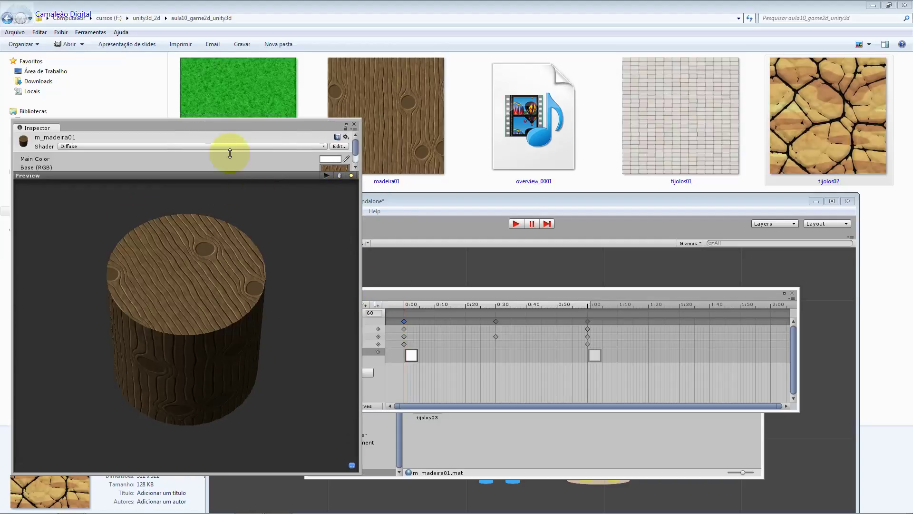
pyautogui.moveTo(392, 299); pyautogui.dragTo(507, 241)
pyautogui.click(472, 382)
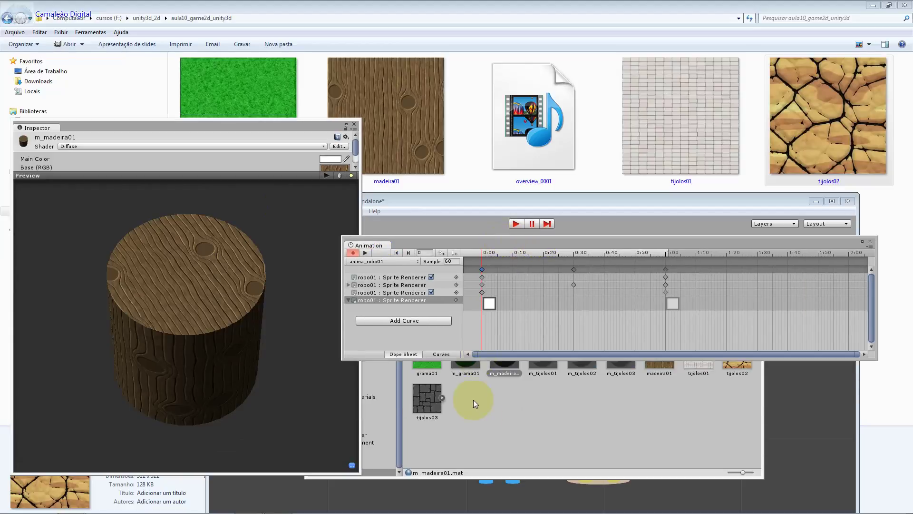
pyautogui.click(553, 405)
# Texture m_tijolos01 with tijolos01 bricks and m_tijolos02 with tijolos02
pyautogui.click(558, 351)
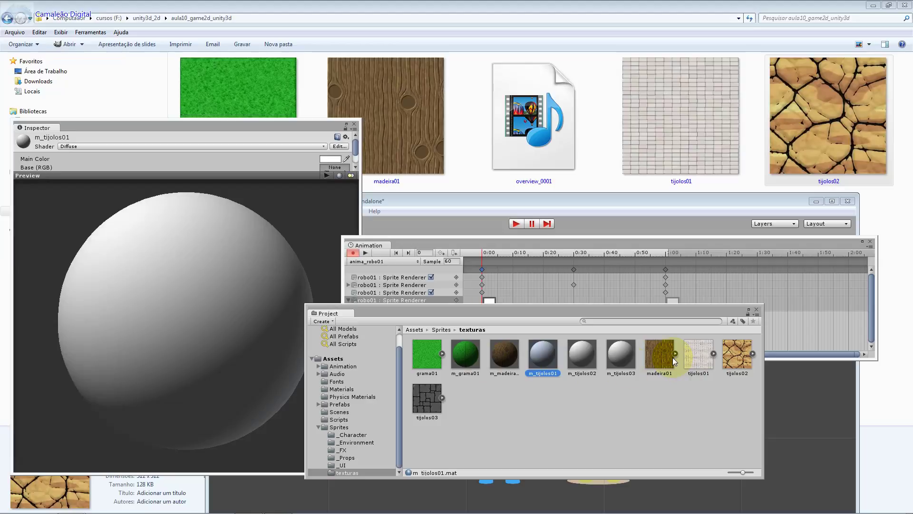
pyautogui.moveTo(698, 354); pyautogui.dragTo(253, 333)
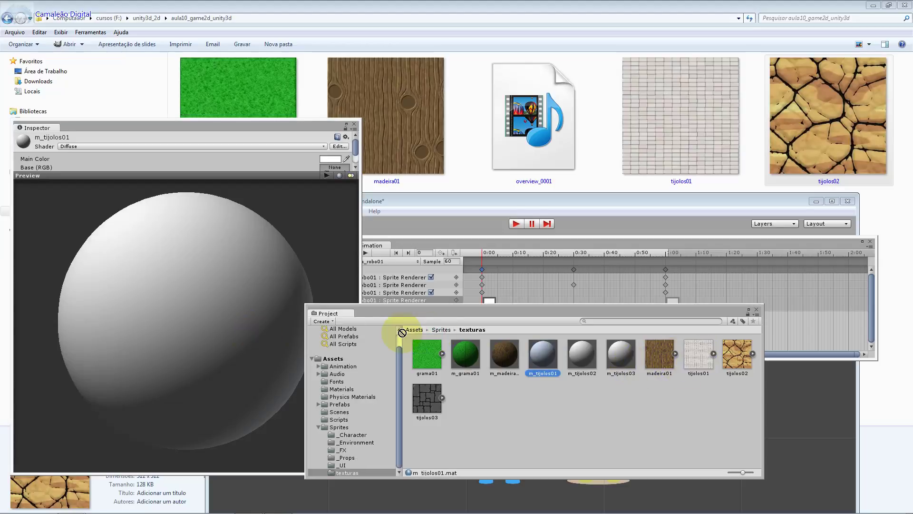
pyautogui.moveTo(252, 333)
pyautogui.mouseDown()
pyautogui.moveTo(334, 163)
pyautogui.moveTo(302, 199)
pyautogui.mouseUp()
pyautogui.moveTo(128, 238); pyautogui.dragTo(204, 245)
pyautogui.click(583, 359)
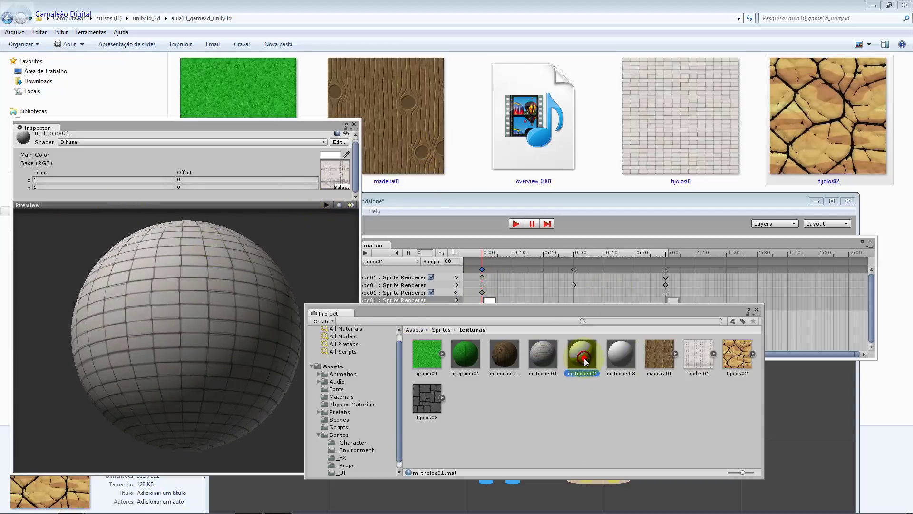
pyautogui.moveTo(732, 357); pyautogui.dragTo(335, 170)
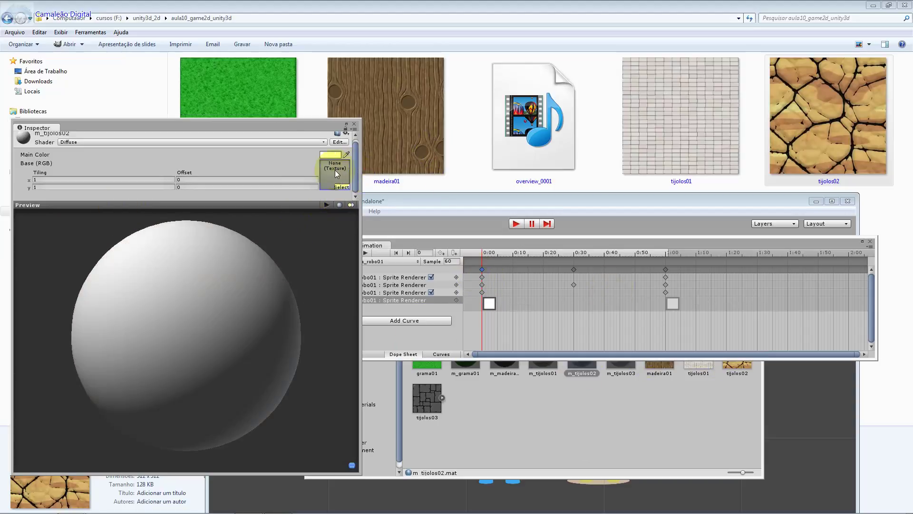
pyautogui.moveTo(227, 321); pyautogui.dragTo(504, 333)
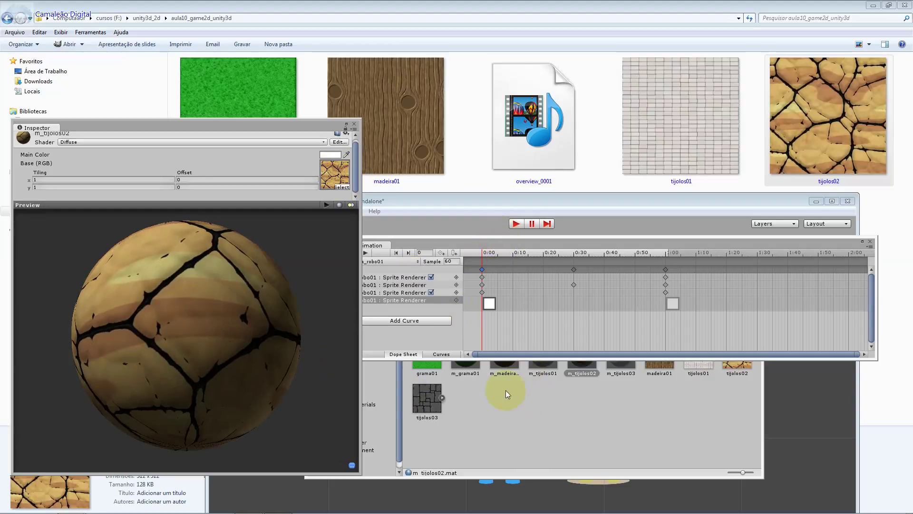
# Texture m_tijolos03 with the tijolos03 stone texture and check its preview
pyautogui.click(536, 394)
pyautogui.click(621, 355)
pyautogui.moveTo(427, 397); pyautogui.dragTo(337, 178)
pyautogui.moveTo(164, 296); pyautogui.dragTo(476, 243)
pyautogui.click(568, 391)
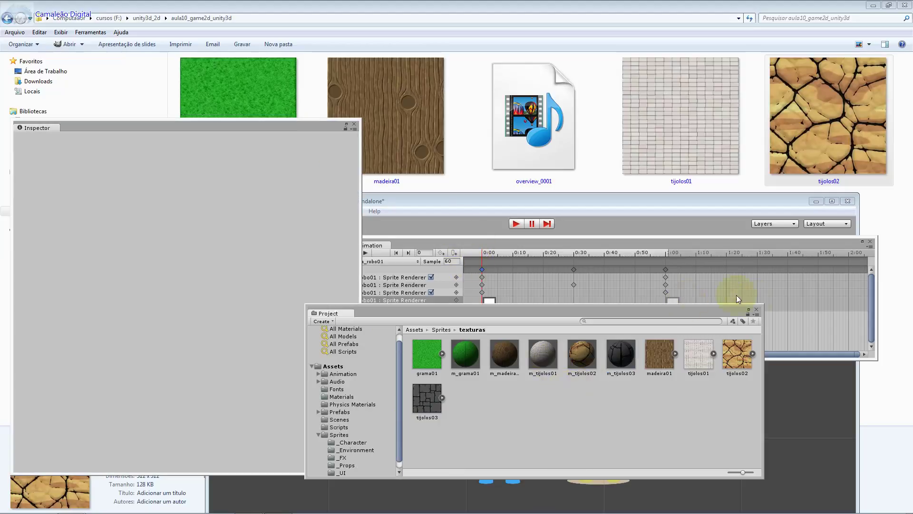
# At the 0:00 keyframe, assign m_tijolos02 as robo01's Sprite Renderer material and scrub the clip
pyautogui.click(490, 303)
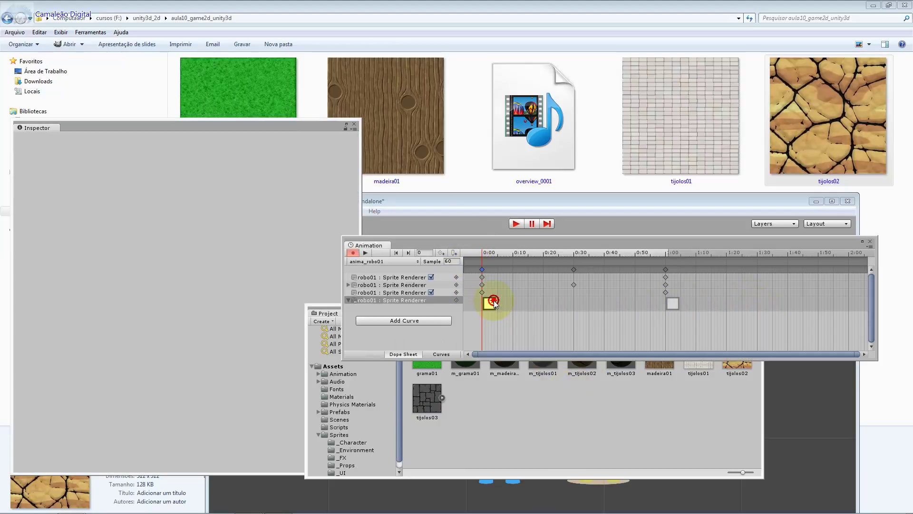
pyautogui.click(213, 145)
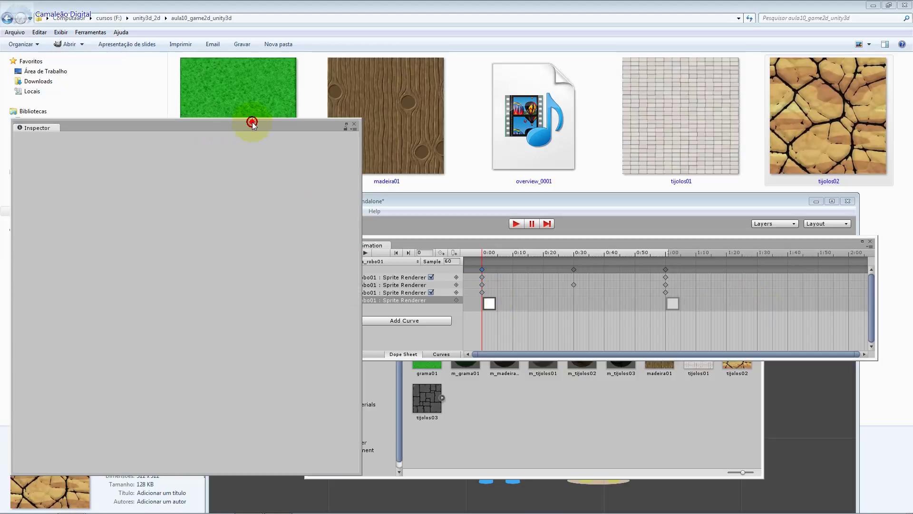
pyautogui.click(482, 292)
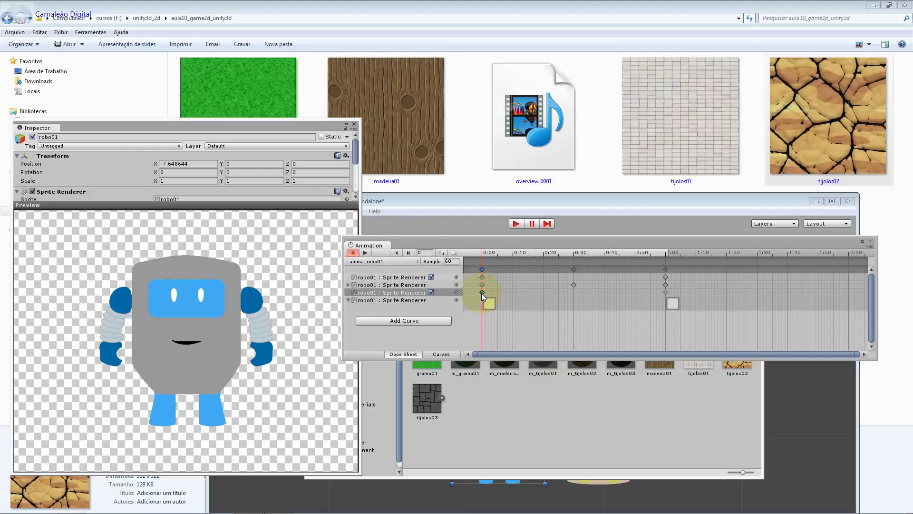
pyautogui.moveTo(246, 204); pyautogui.dragTo(236, 281)
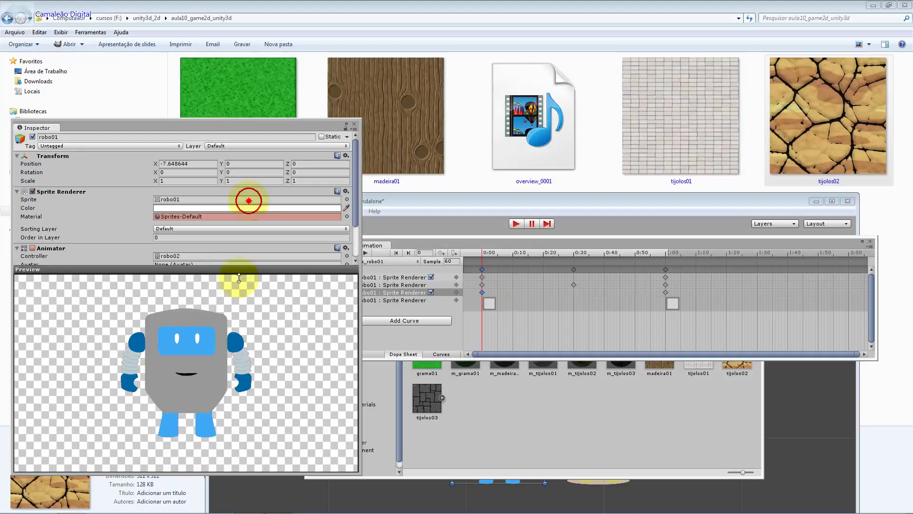
pyautogui.click(490, 303)
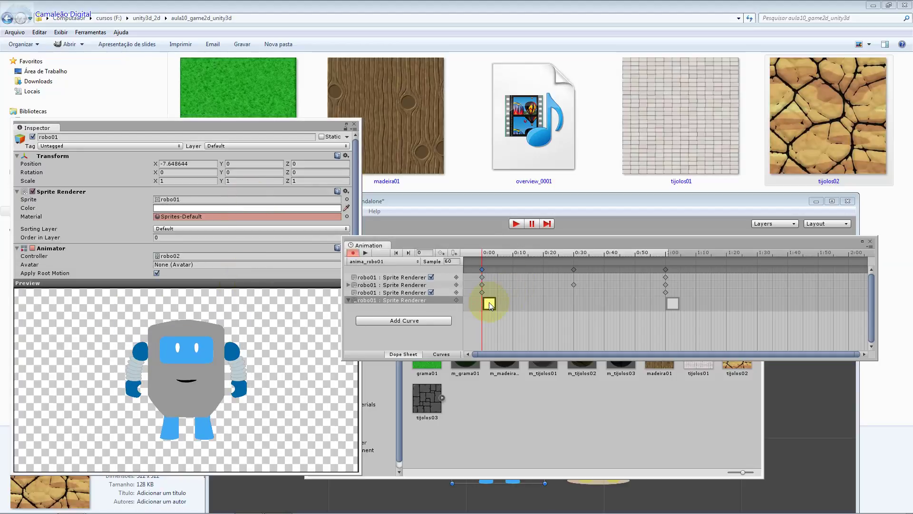
pyautogui.click(347, 216)
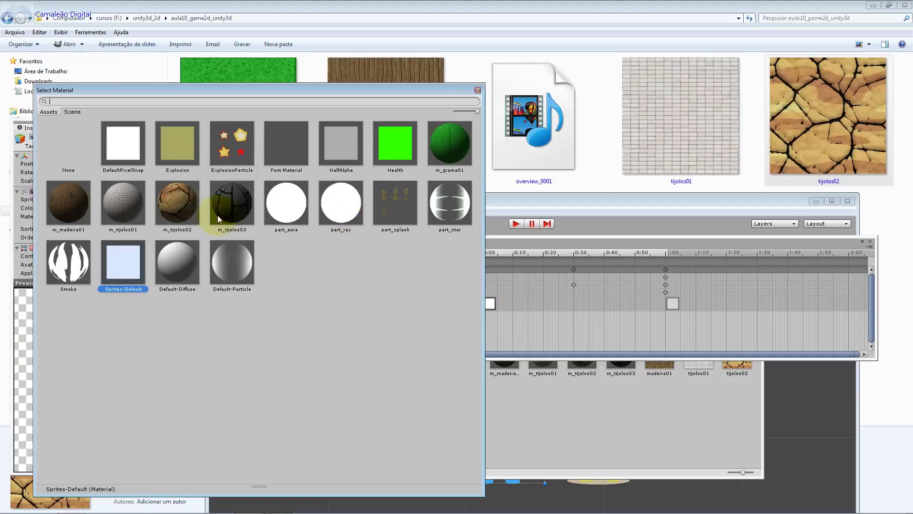
pyautogui.click(176, 210)
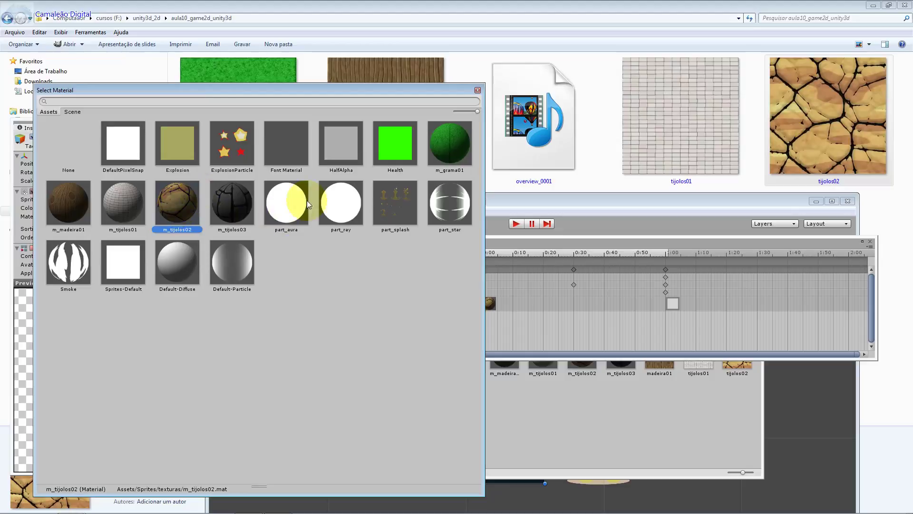
pyautogui.doubleClick(178, 209)
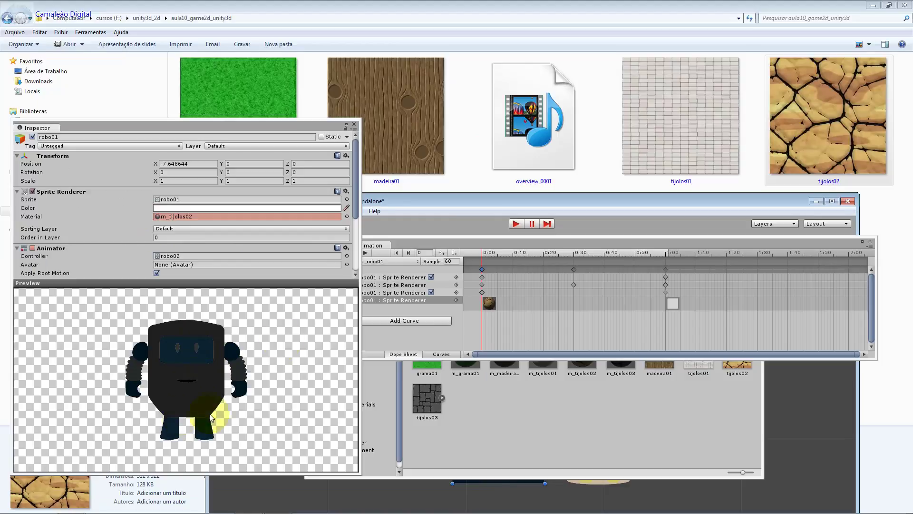
pyautogui.moveTo(486, 260)
pyautogui.mouseDown()
pyautogui.moveTo(729, 270)
pyautogui.moveTo(574, 272)
pyautogui.mouseUp()
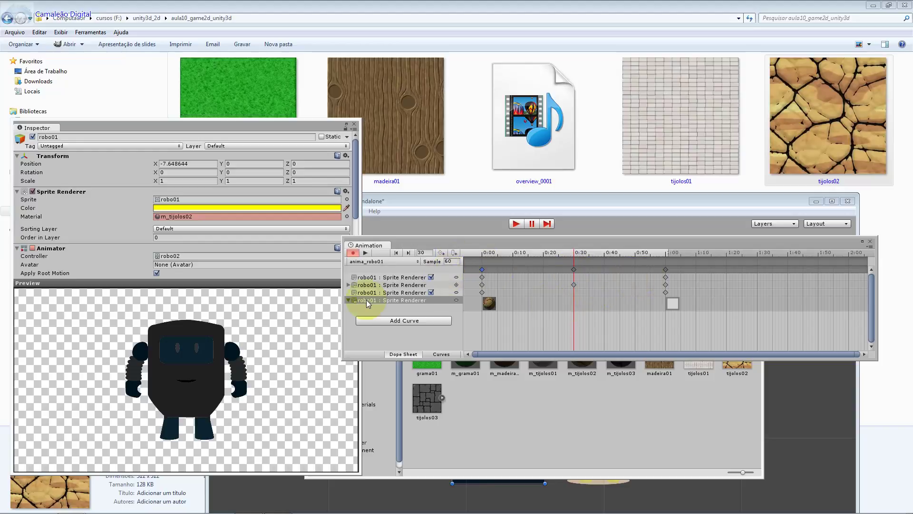
# Lower the robot sprite colour's red value to 43 so it turns green
pyautogui.click(330, 207)
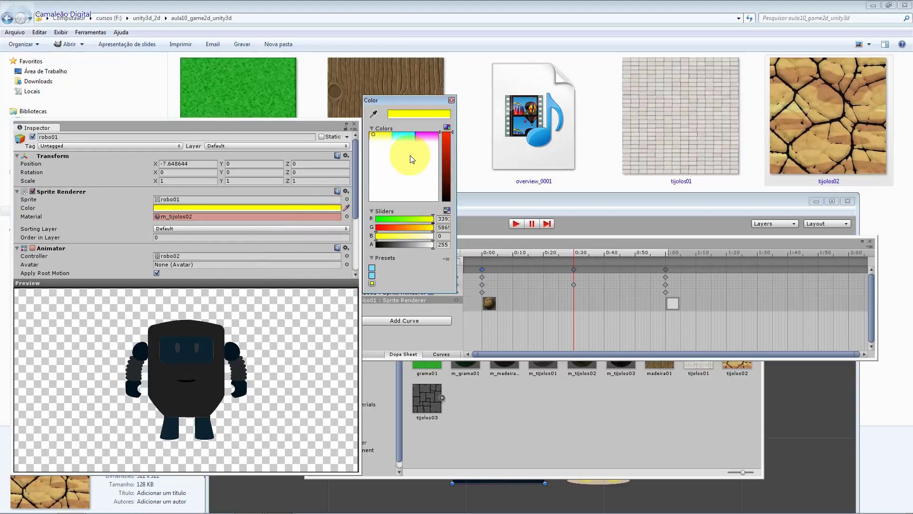
pyautogui.click(406, 129)
pyautogui.click(408, 149)
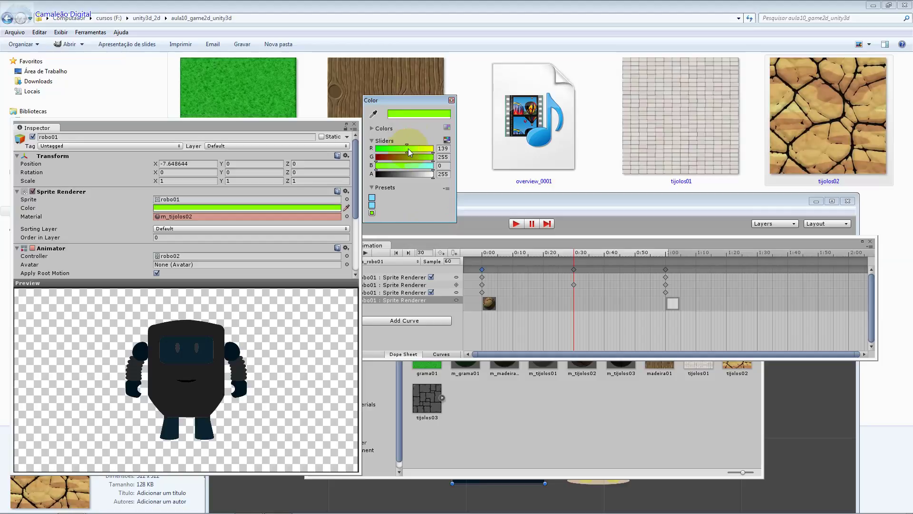
pyautogui.moveTo(408, 149); pyautogui.dragTo(393, 150)
pyautogui.moveTo(435, 152); pyautogui.dragTo(386, 153)
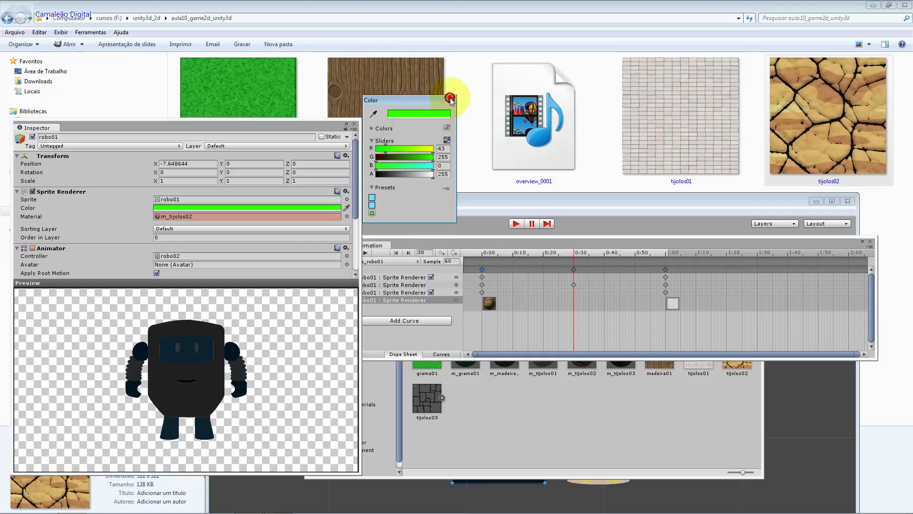
pyautogui.click(452, 101)
# Add a key at 0:30 in the anima_robo01 clip
pyautogui.click(580, 256)
pyautogui.moveTo(583, 259); pyautogui.dragTo(574, 257)
pyautogui.rightClick(575, 293)
pyautogui.click(616, 297)
# Move the fourth Sprite Renderer track's 1:00 keyframe to 0:30
pyautogui.click(395, 300)
pyautogui.click(349, 300)
pyautogui.click(348, 301)
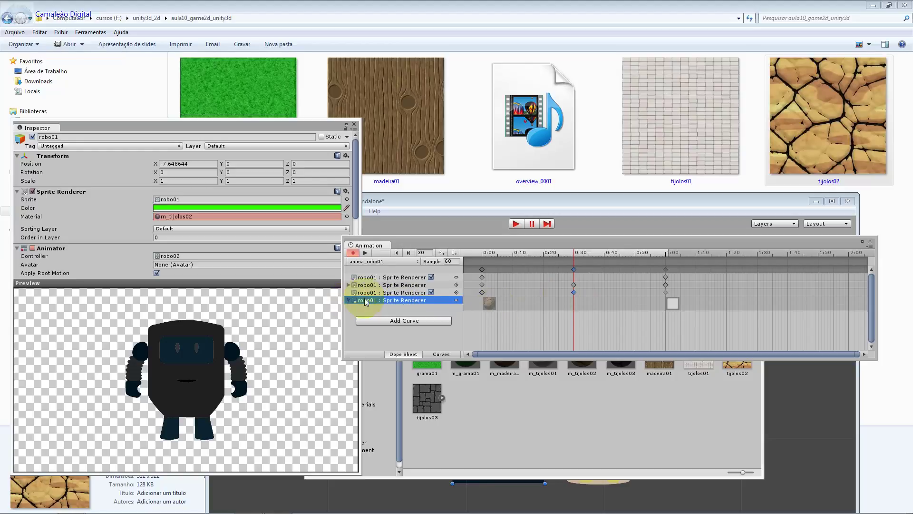
pyautogui.click(672, 304)
pyautogui.moveTo(673, 305)
pyautogui.mouseDown()
pyautogui.moveTo(580, 307)
pyautogui.moveTo(672, 305)
pyautogui.mouseUp()
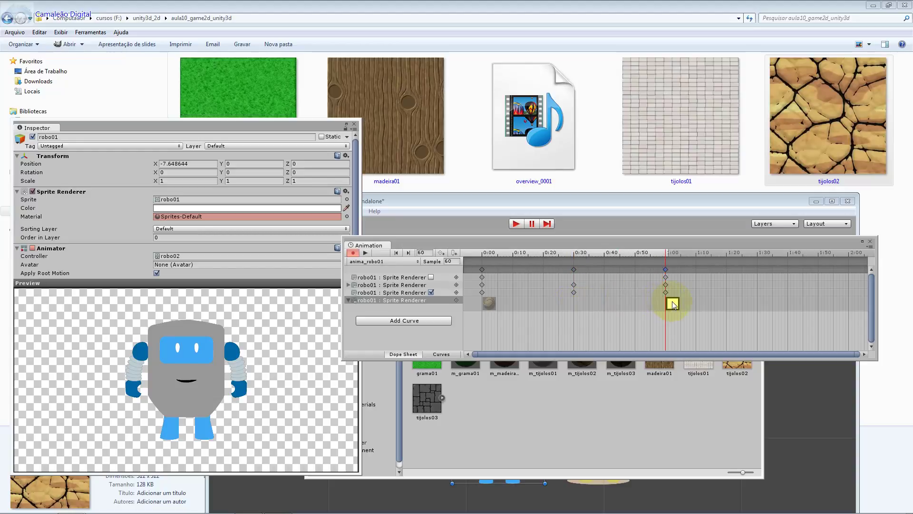
pyautogui.moveTo(673, 304); pyautogui.dragTo(580, 305)
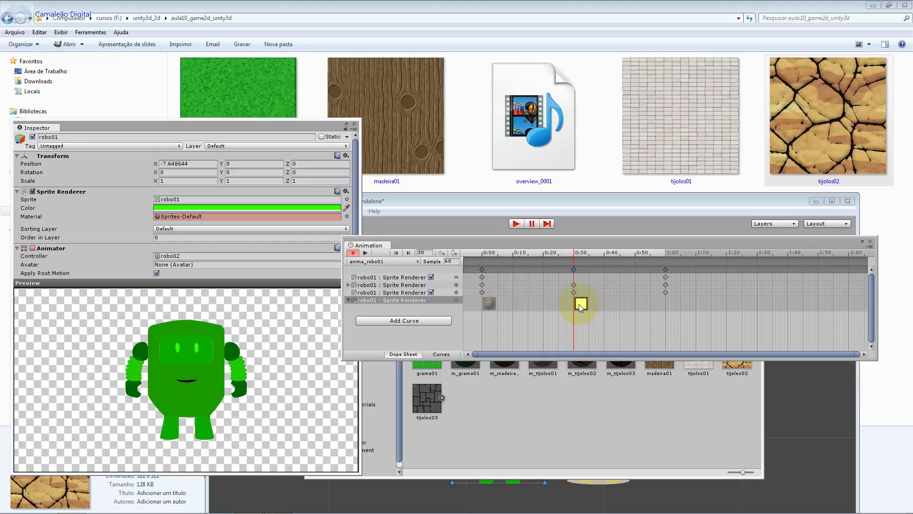
# Raise the sprite colour's red value to make the robot yellow and assign m_tijolos01
pyautogui.click(335, 210)
pyautogui.moveTo(409, 148); pyautogui.dragTo(434, 149)
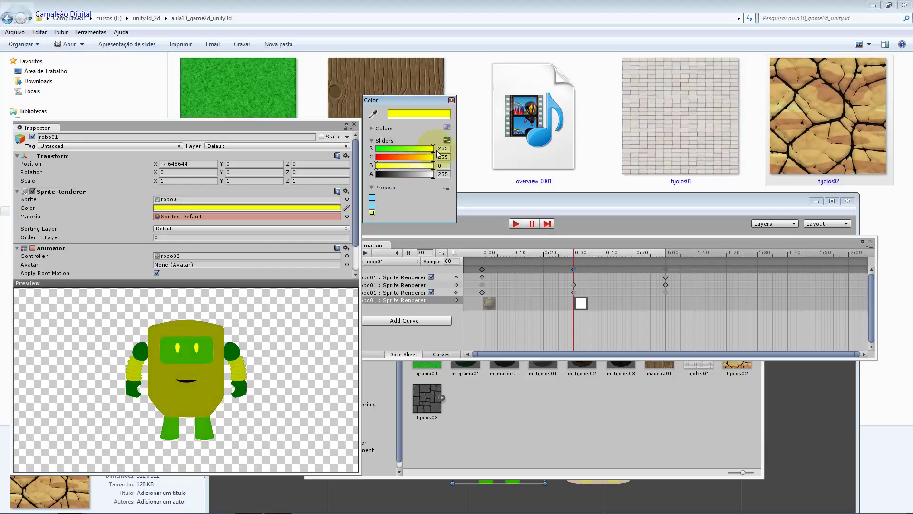
pyautogui.click(346, 216)
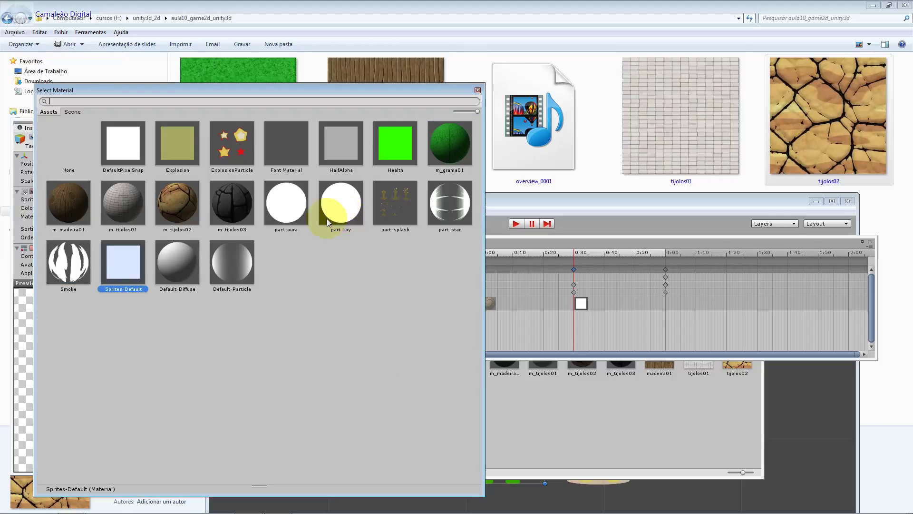
pyautogui.doubleClick(123, 209)
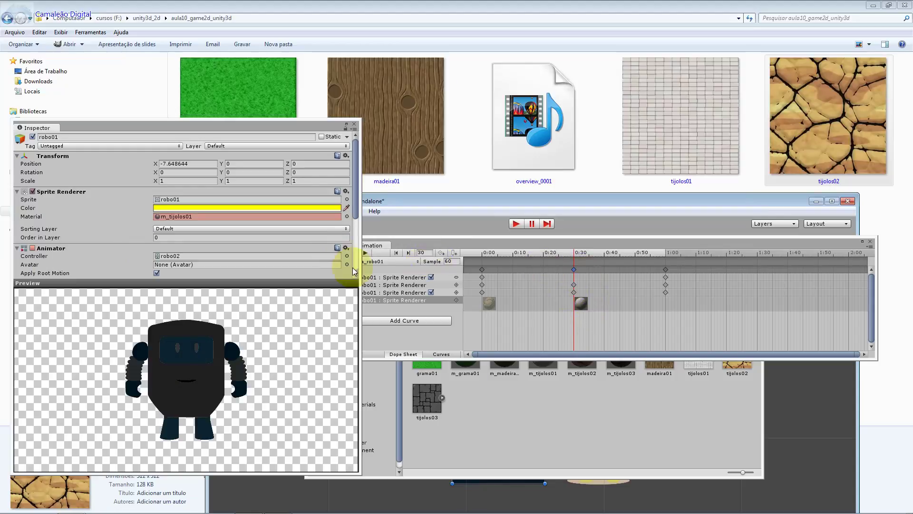
# Move the material key from 0:30 to about 0:51 in the dope sheet
pyautogui.click(347, 200)
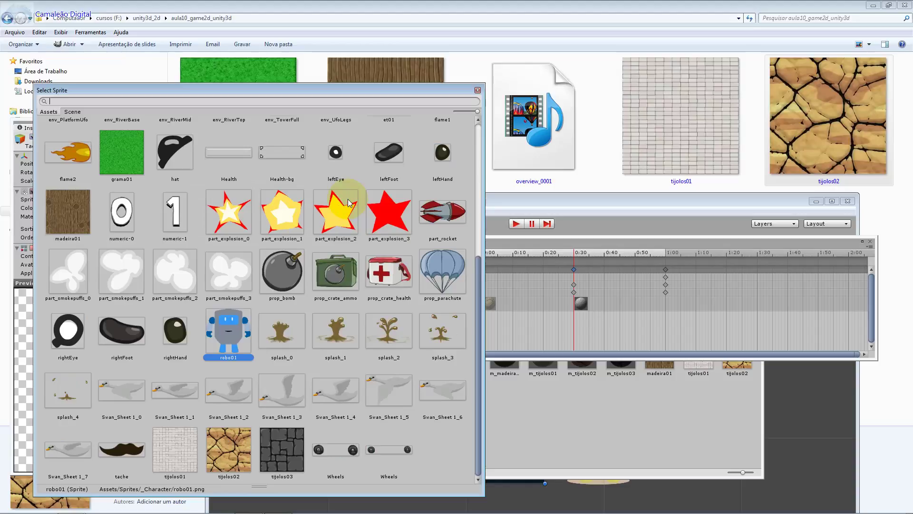
pyautogui.click(478, 90)
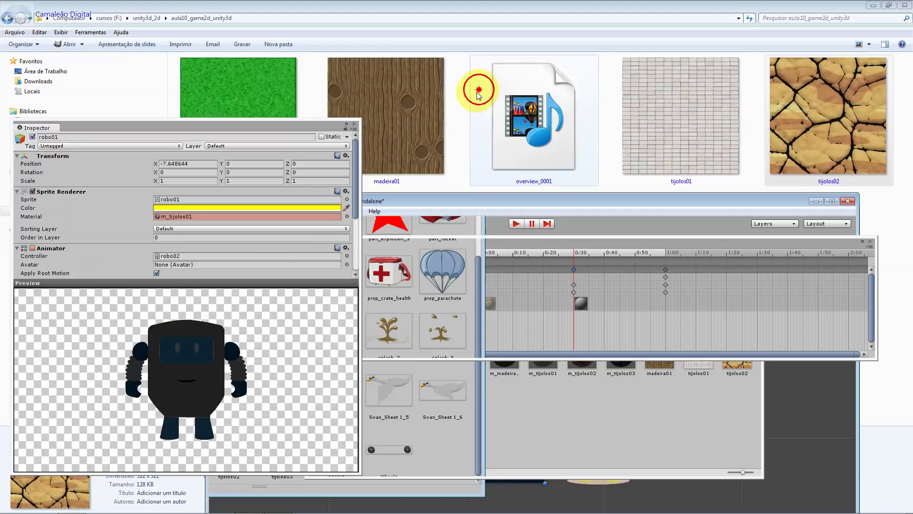
pyautogui.click(574, 269)
pyautogui.moveTo(574, 253)
pyautogui.mouseDown()
pyautogui.moveTo(503, 253)
pyautogui.moveTo(629, 266)
pyautogui.moveTo(583, 267)
pyautogui.mouseUp()
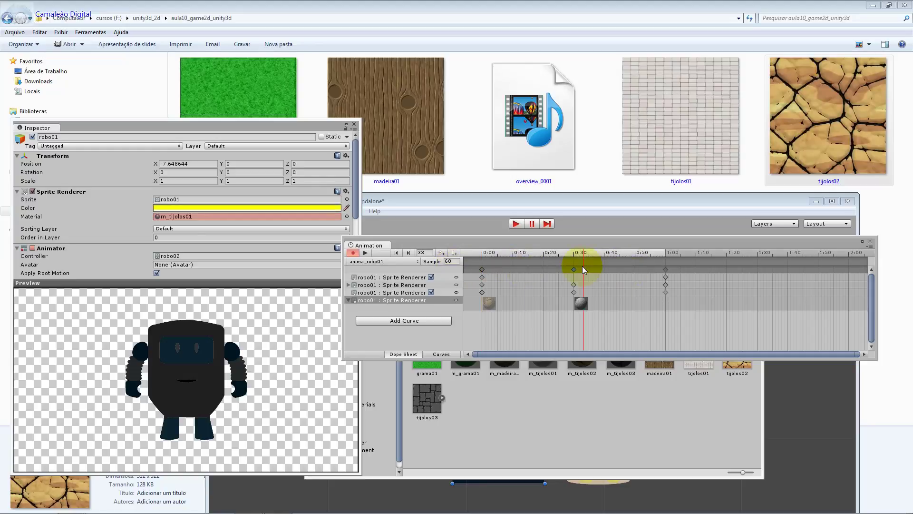
pyautogui.moveTo(580, 309); pyautogui.dragTo(644, 301)
# Return to 0:00 and confirm robo01's material track keeps m_tijolos02
pyautogui.click(489, 304)
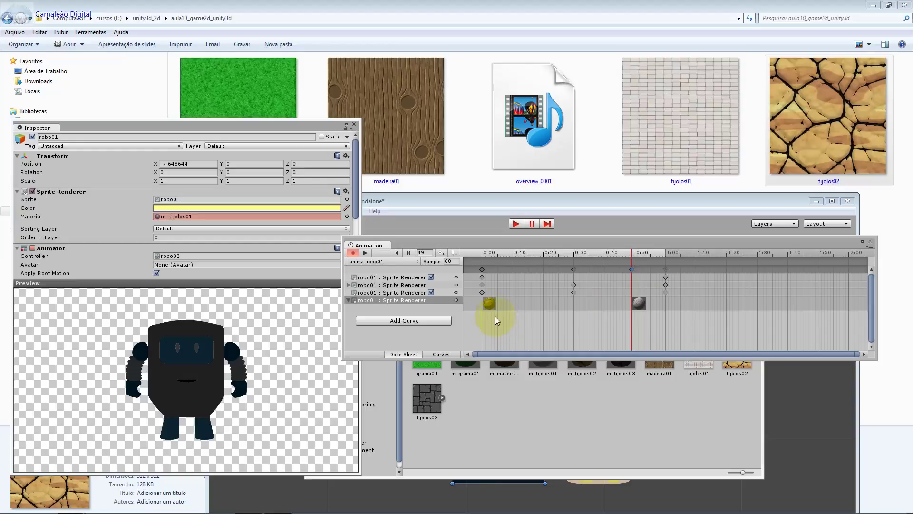
pyautogui.click(280, 217)
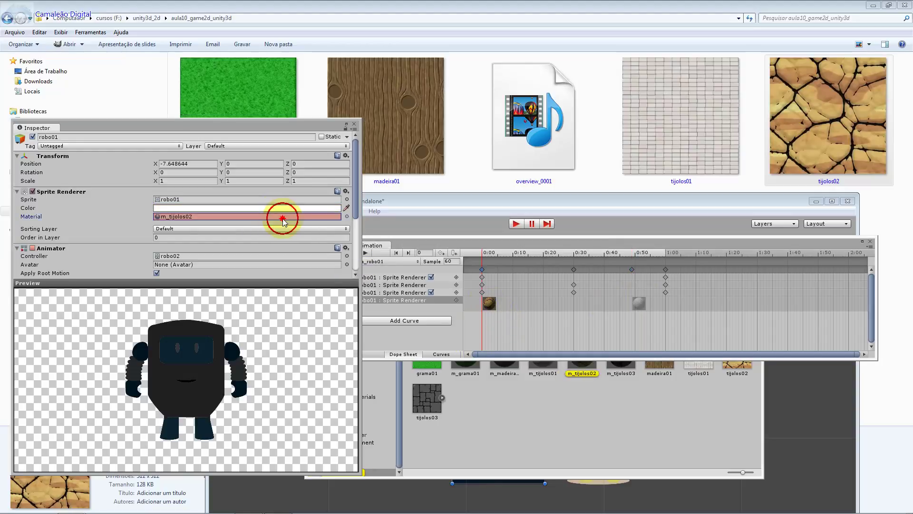
pyautogui.click(499, 428)
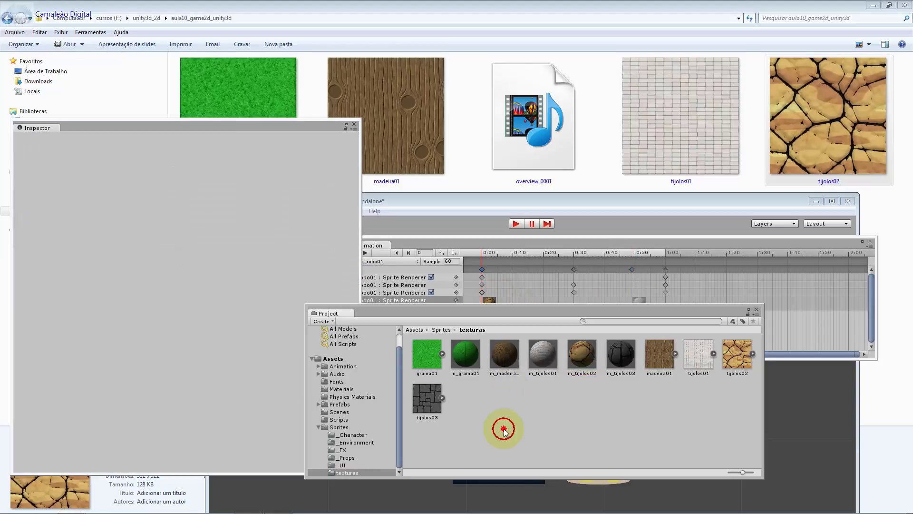
pyautogui.click(492, 301)
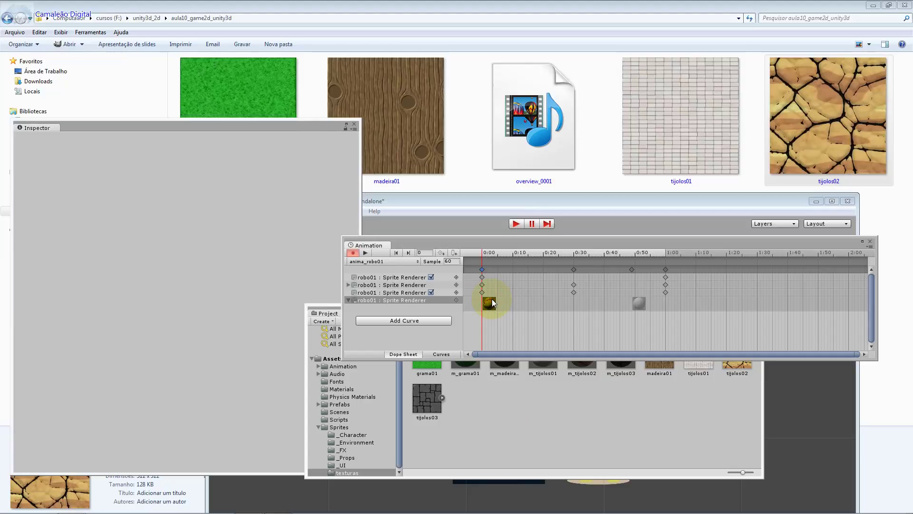
pyautogui.click(483, 292)
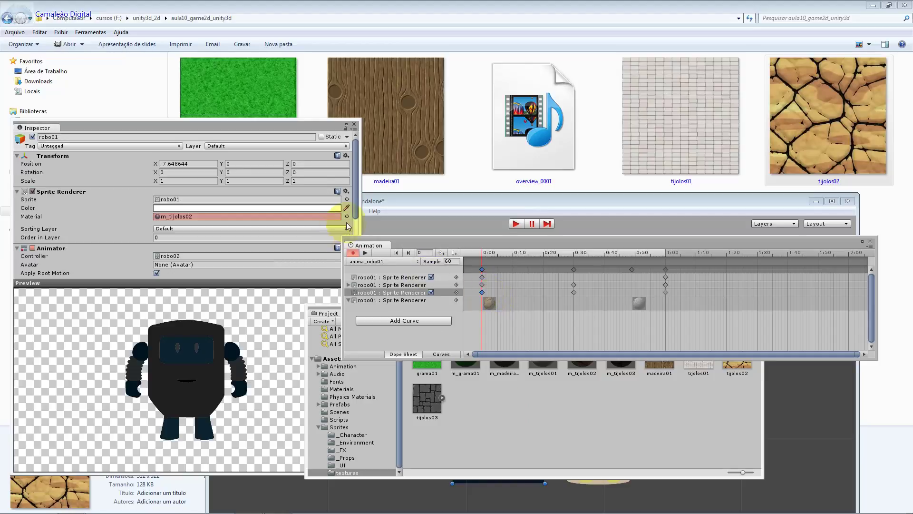
pyautogui.click(347, 216)
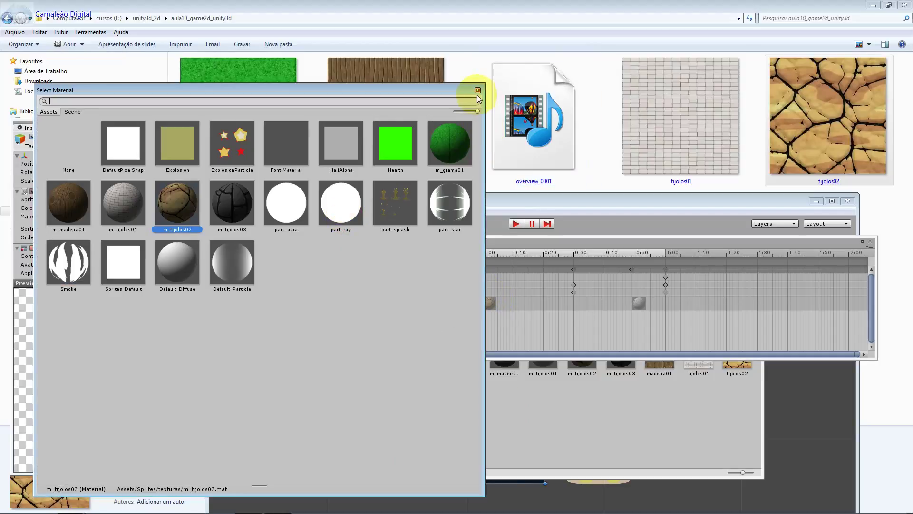
pyautogui.click(477, 90)
# Scrub to about frame 9, collapse the material track and close the Animation window
pyautogui.moveTo(482, 258)
pyautogui.mouseDown()
pyautogui.moveTo(511, 258)
pyautogui.moveTo(482, 257)
pyautogui.mouseUp()
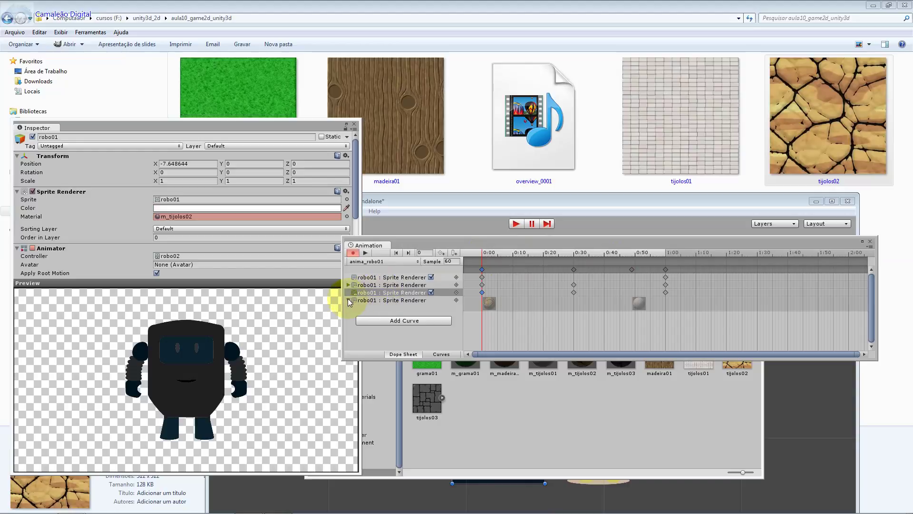
pyautogui.click(348, 300)
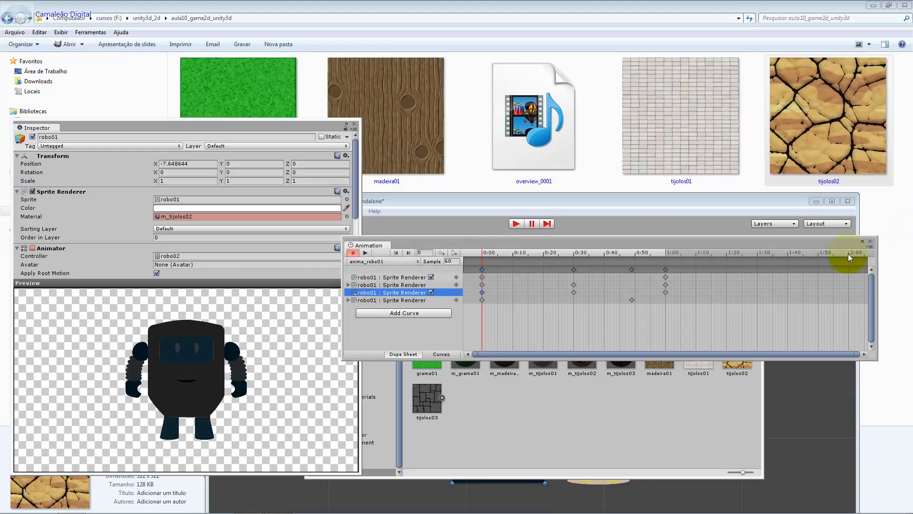
pyautogui.click(874, 243)
# Close the Animation and Project windows, then run and stop a Play mode preview
pyautogui.click(877, 265)
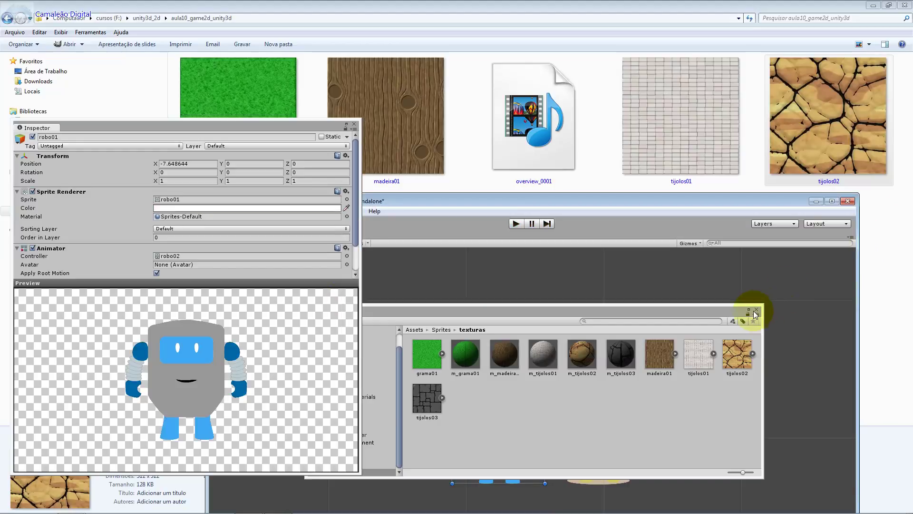
pyautogui.click(757, 309)
pyautogui.click(544, 259)
pyautogui.click(518, 223)
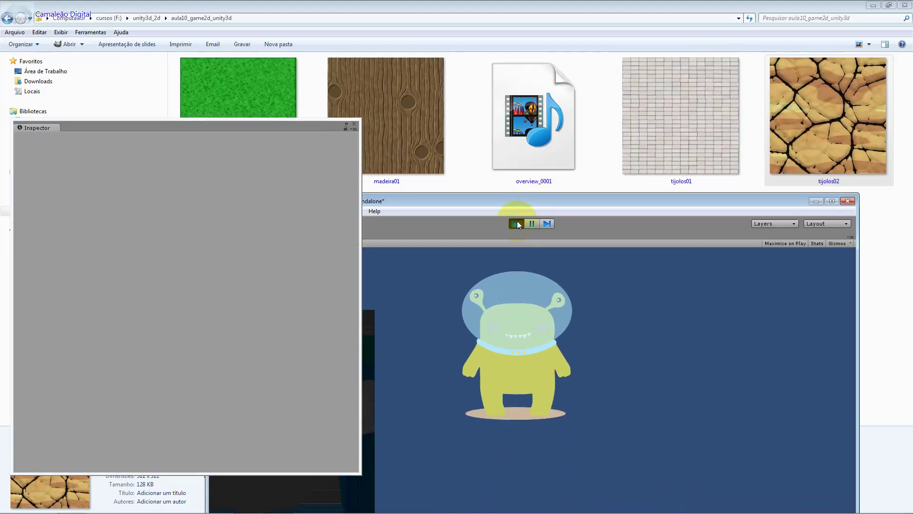
pyautogui.click(517, 223)
# Close the Inspector, reposition the editor, play-test again, stop, and select the robot
pyautogui.click(354, 124)
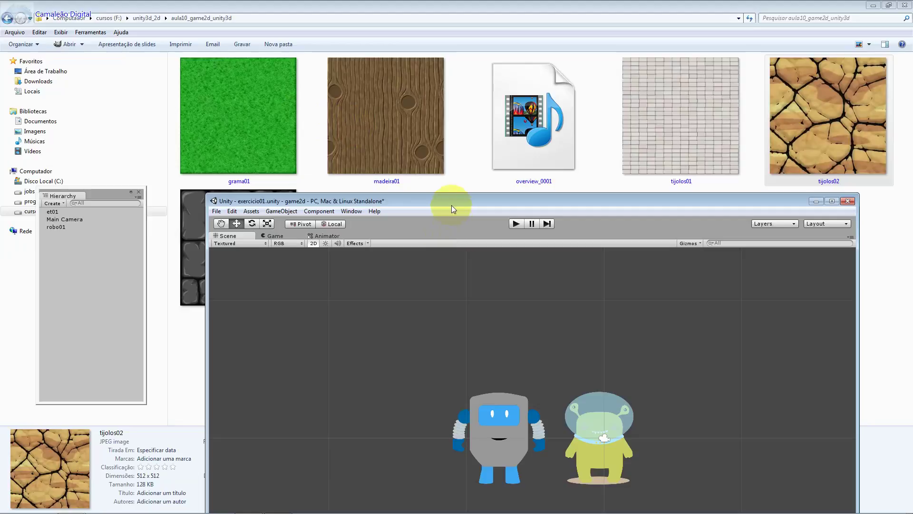
pyautogui.moveTo(452, 209); pyautogui.dragTo(430, 112)
pyautogui.click(495, 132)
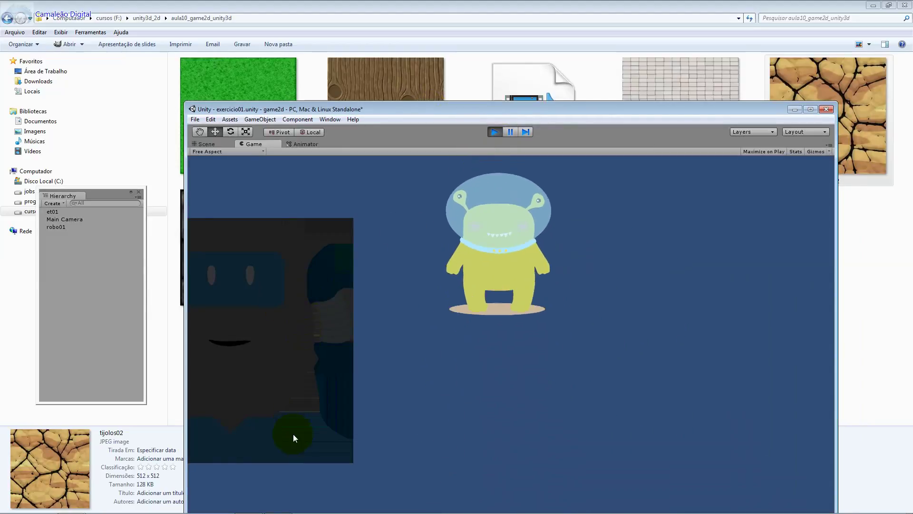
pyautogui.click(297, 280)
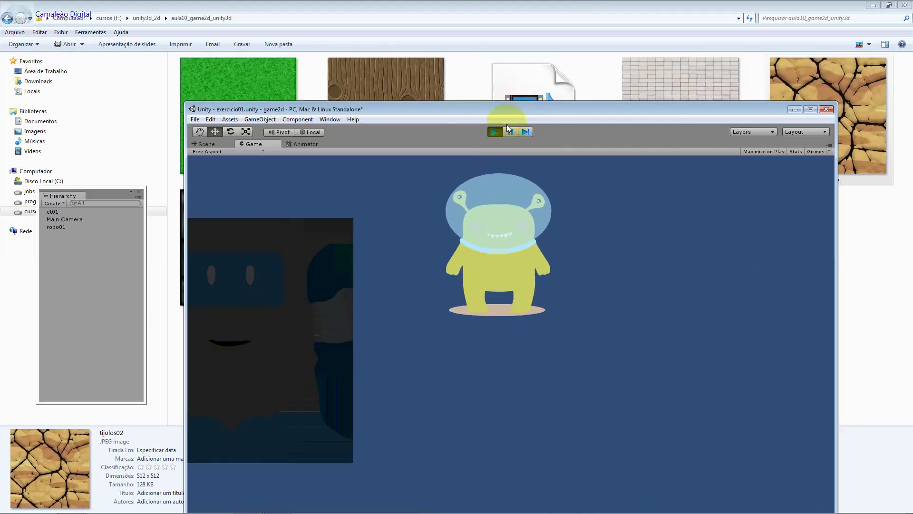
pyautogui.click(494, 133)
pyautogui.click(472, 323)
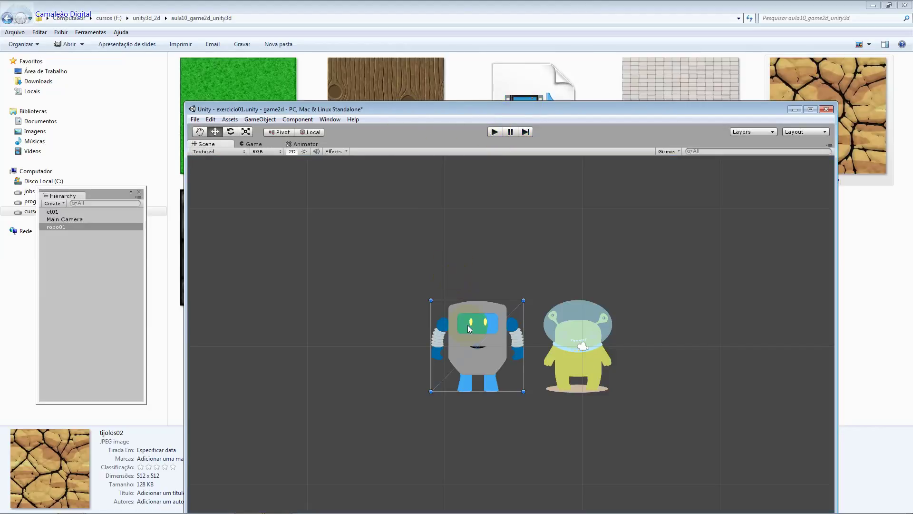
# Open the Animator view, return to the Scene tab, then open the Animation window on anima_robo01
pyautogui.click(336, 121)
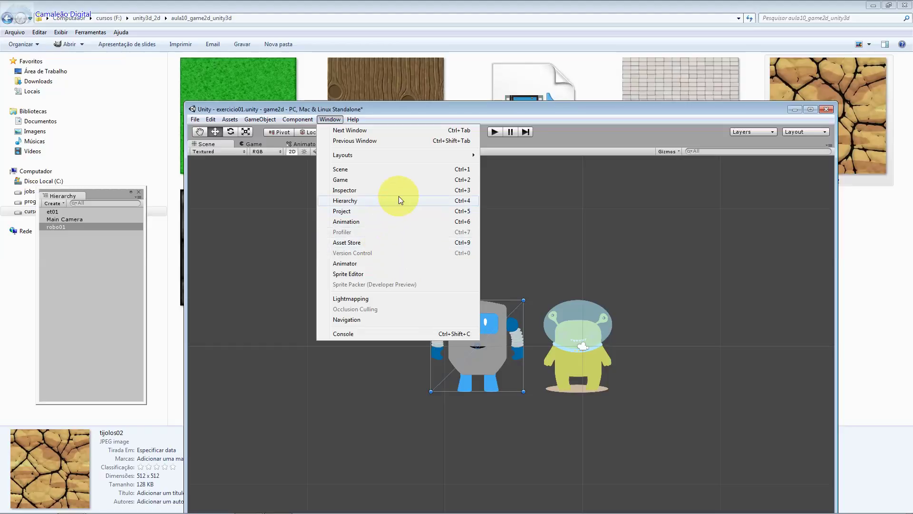
pyautogui.click(389, 267)
pyautogui.click(203, 144)
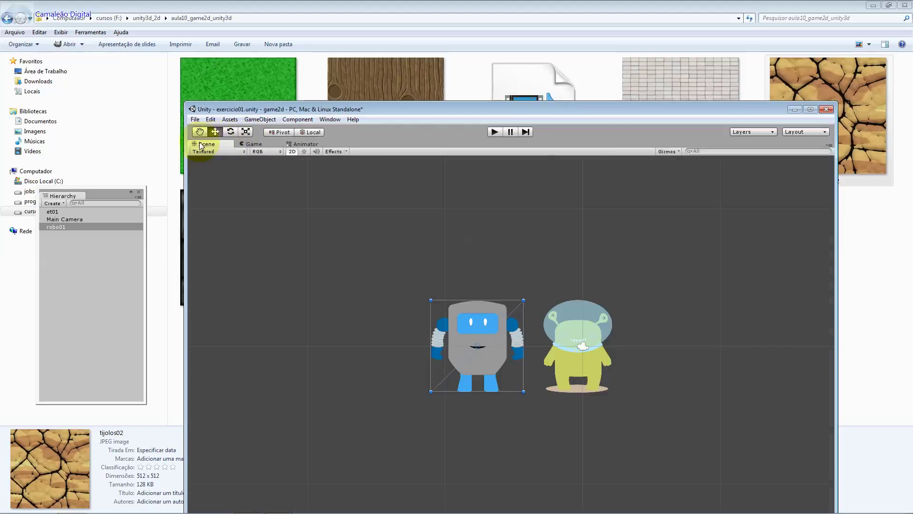
pyautogui.click(319, 121)
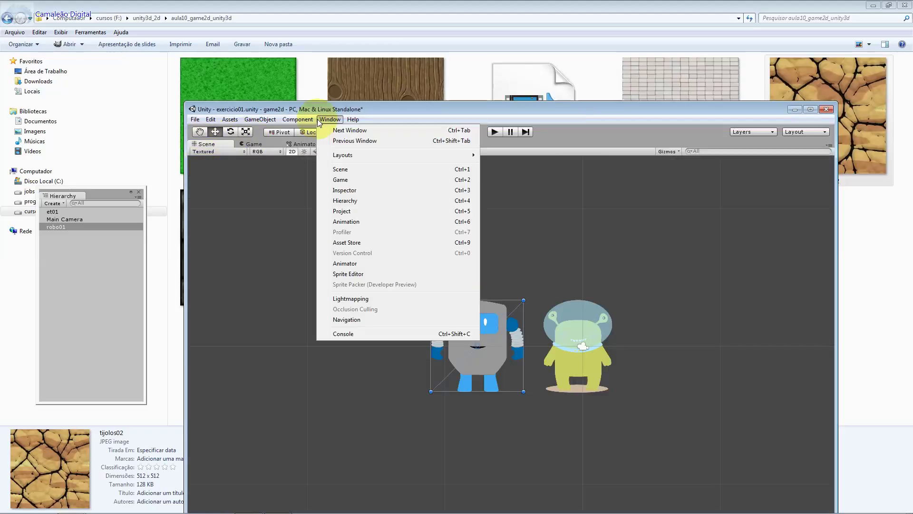
pyautogui.click(369, 238)
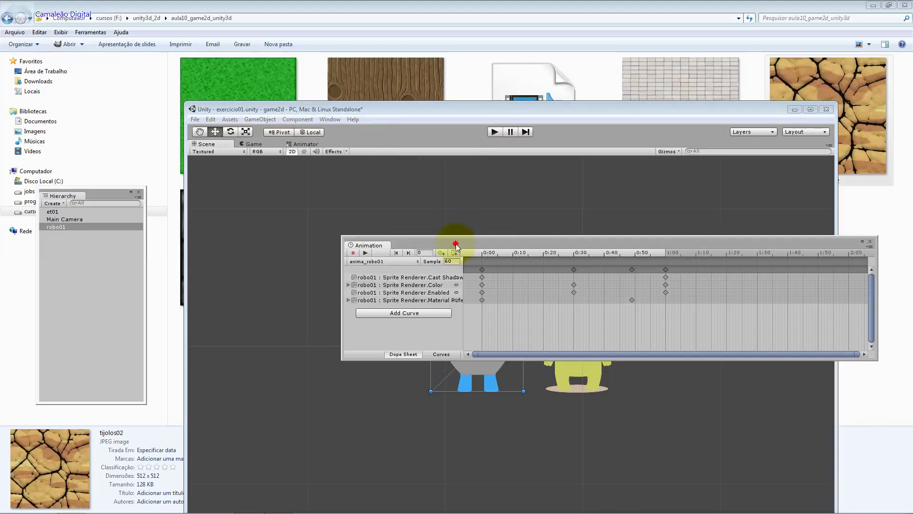
# Move the Animation window aside, enable recording and remove the Material Reference property from anima_robo01
pyautogui.moveTo(456, 250); pyautogui.dragTo(190, 174)
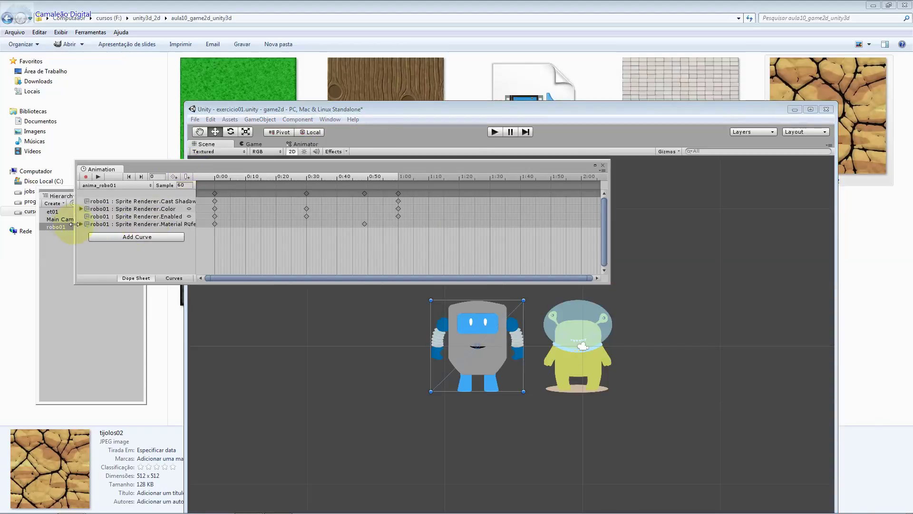
pyautogui.click(81, 224)
pyautogui.click(222, 228)
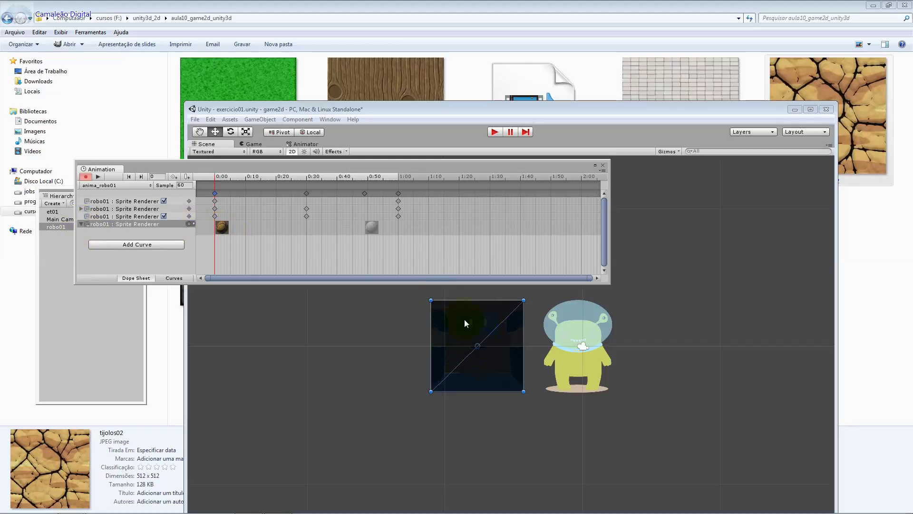
pyautogui.click(191, 224)
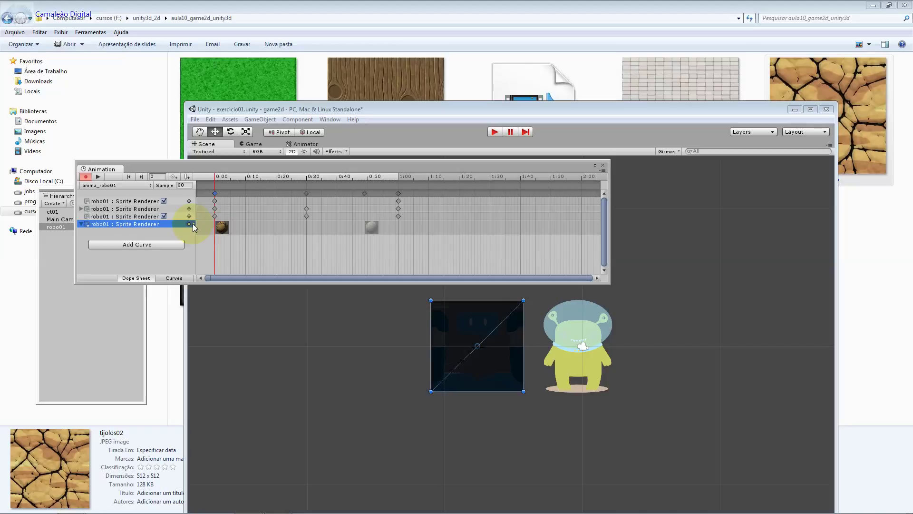
pyautogui.click(212, 233)
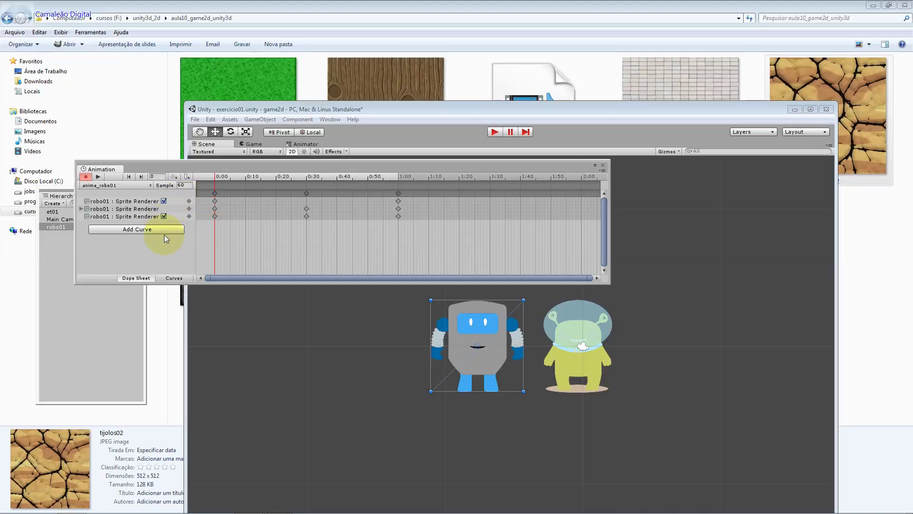
pyautogui.click(167, 230)
# Add a Sprite Renderer Material._Main Tex_ST curve to the robo01 clip and edit its x/y/z/w values
pyautogui.click(191, 236)
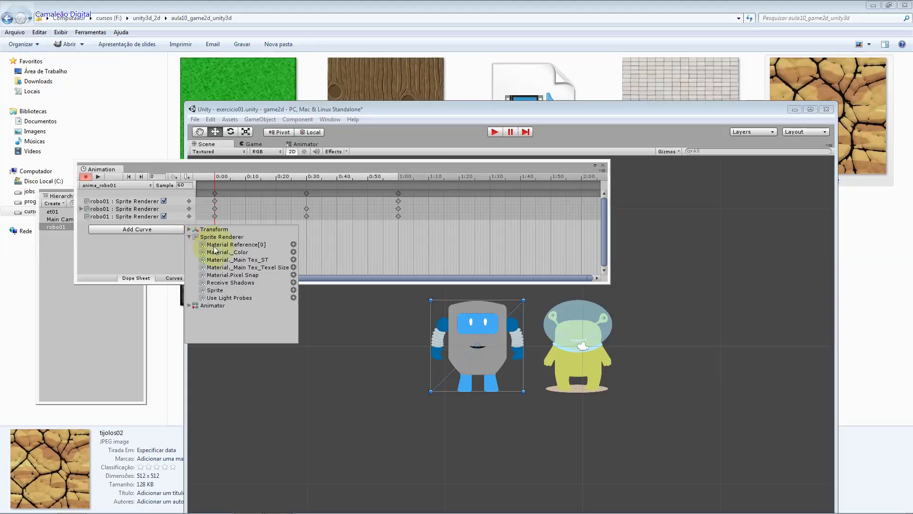
pyautogui.click(270, 260)
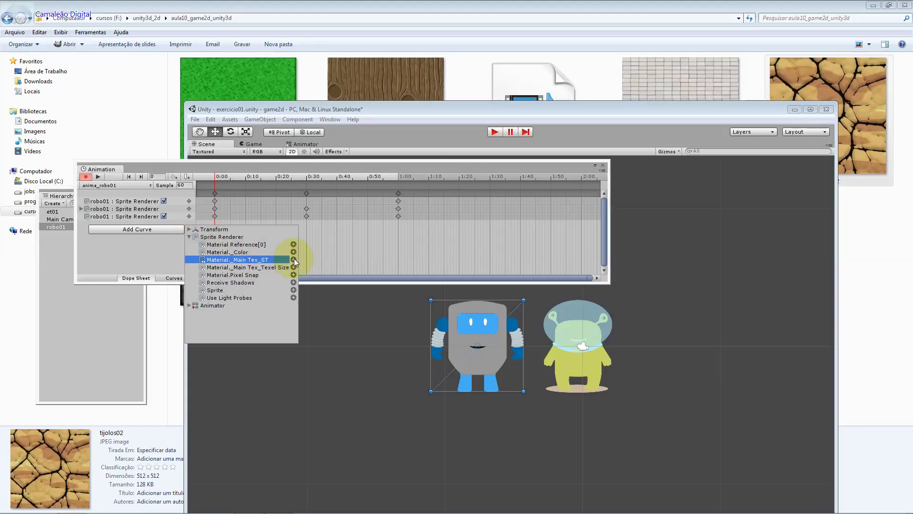
pyautogui.click(294, 259)
pyautogui.click(91, 224)
pyautogui.click(82, 223)
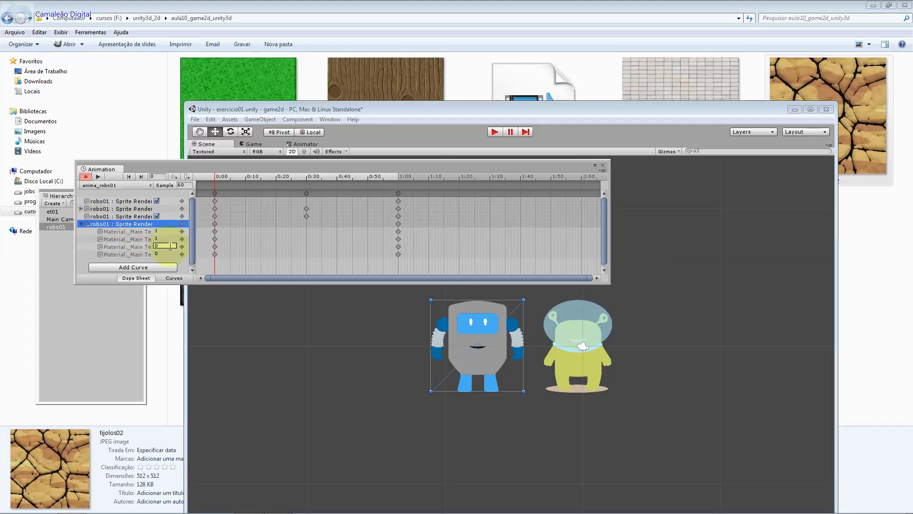
pyautogui.click(172, 232)
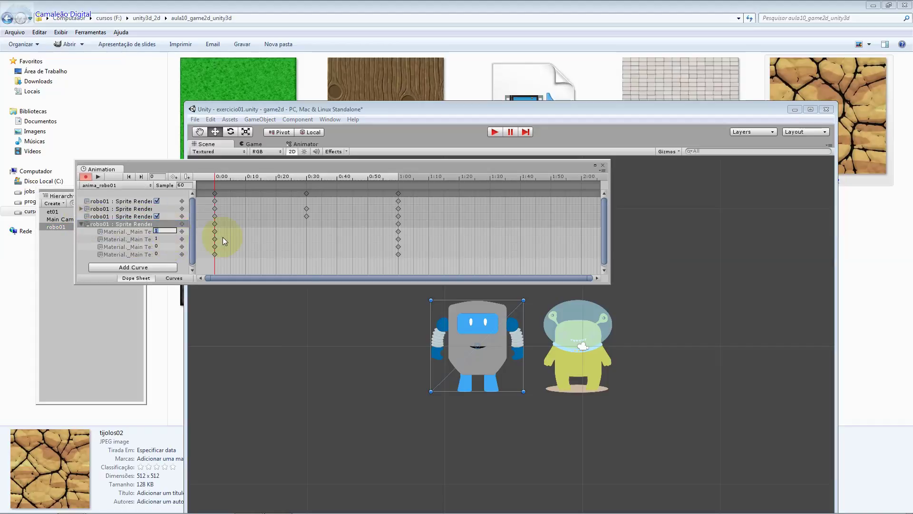
pyautogui.click(174, 238)
pyautogui.click(159, 232)
pyautogui.click(159, 239)
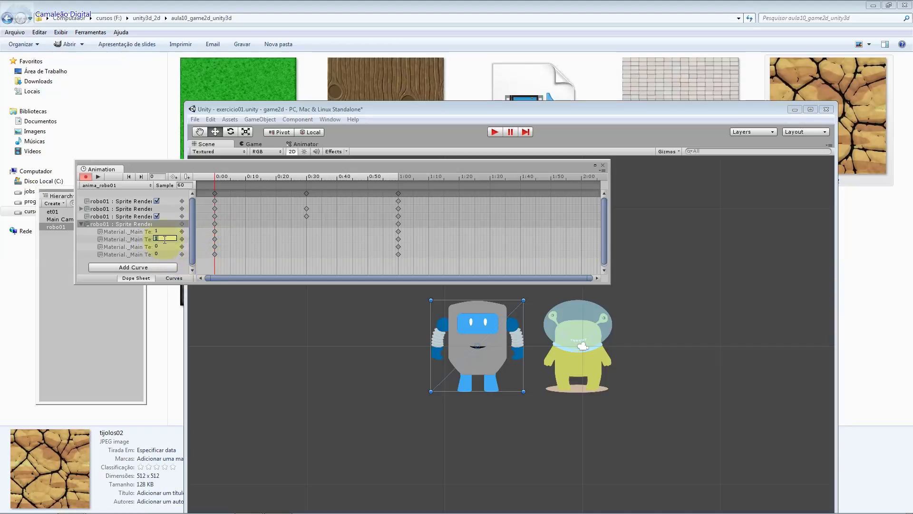
# Select the Main Tex_ST keys at 0:00 and run Play mode to preview the clip
pyautogui.click(214, 231)
pyautogui.click(214, 239)
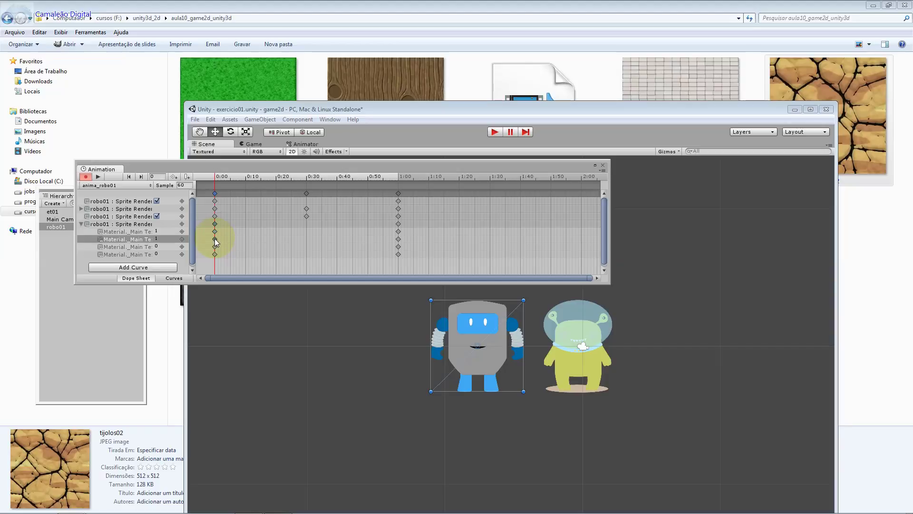
pyautogui.click(495, 133)
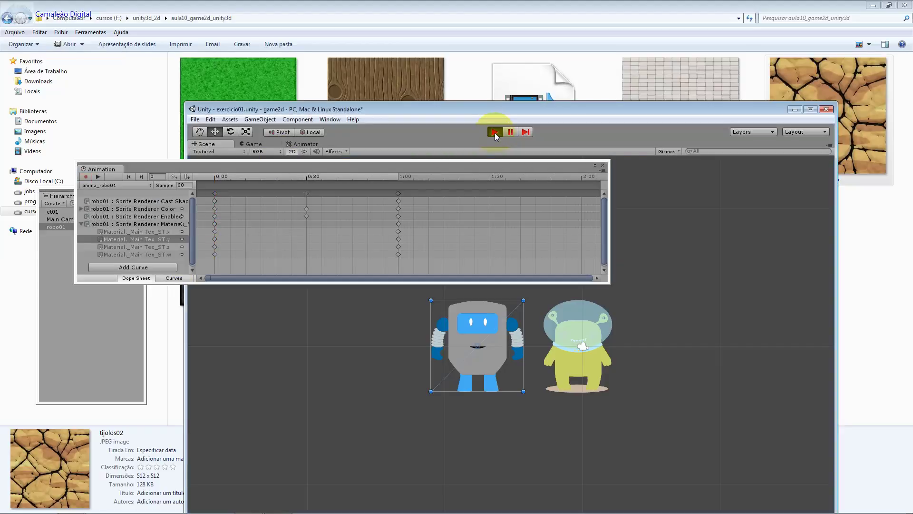
pyautogui.click(494, 132)
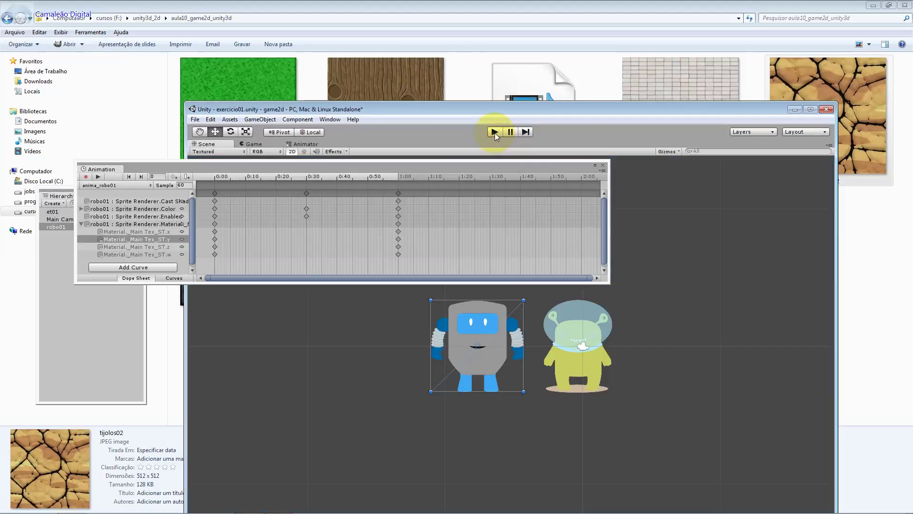
pyautogui.click(129, 224)
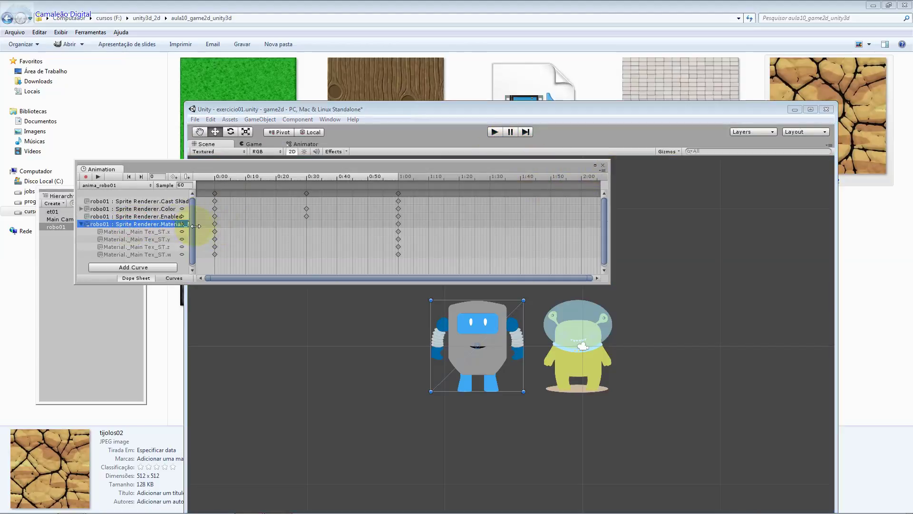
# Enlarge and reposition the Animation window, then remove all Main Tex_ST curves and keyframes
pyautogui.moveTo(195, 226); pyautogui.dragTo(289, 223)
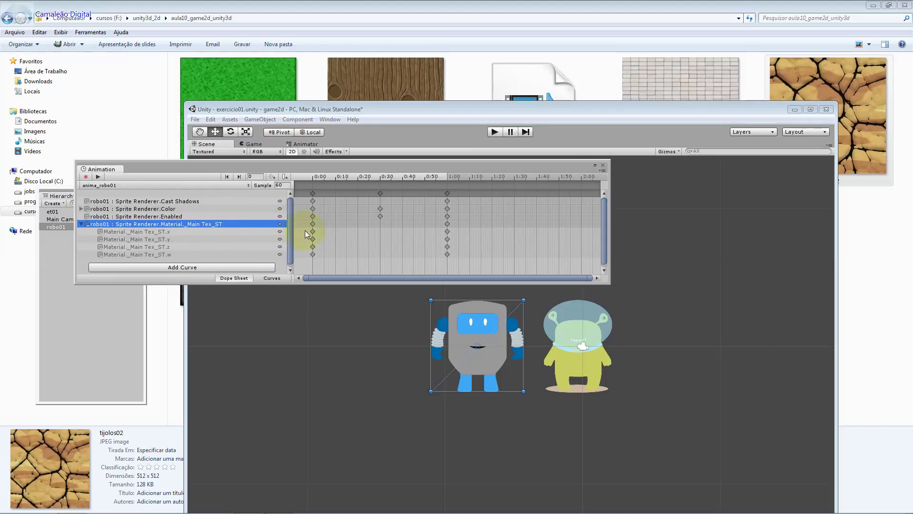
pyautogui.click(283, 224)
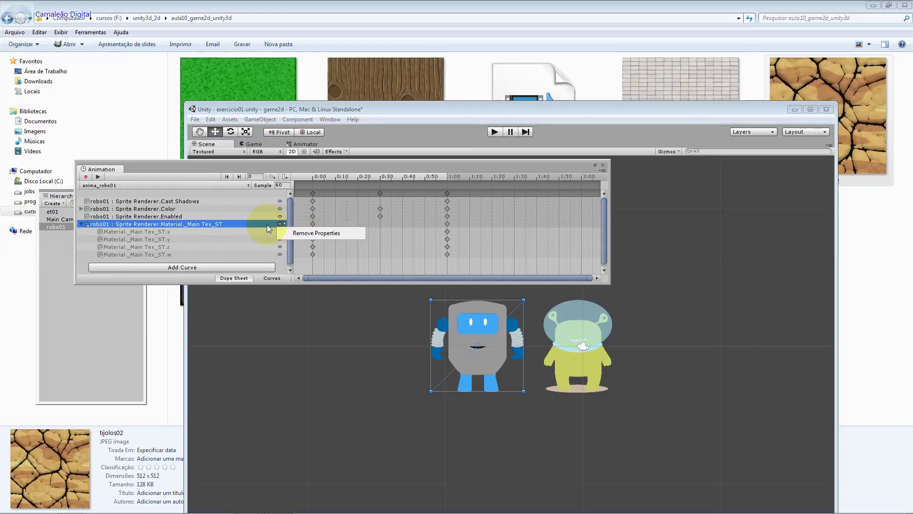
pyautogui.click(247, 224)
pyautogui.click(196, 232)
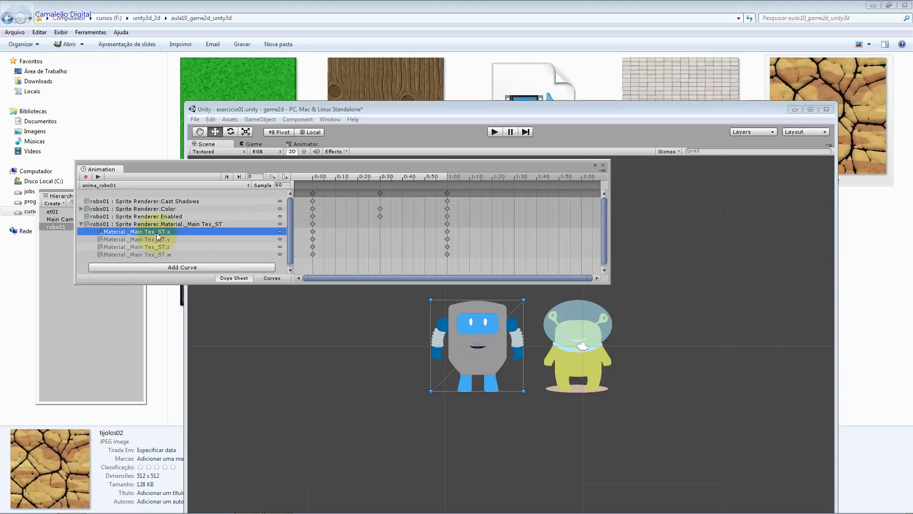
pyautogui.click(206, 238)
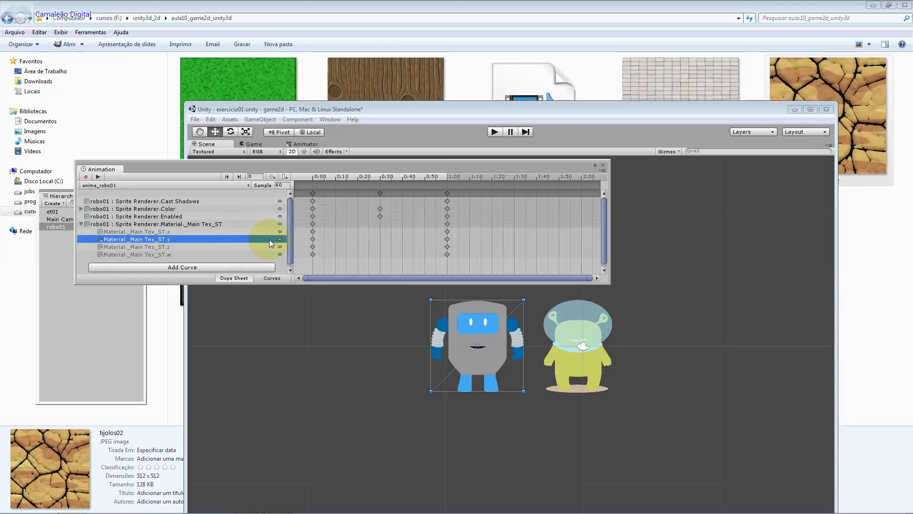
pyautogui.moveTo(282, 282); pyautogui.dragTo(284, 289)
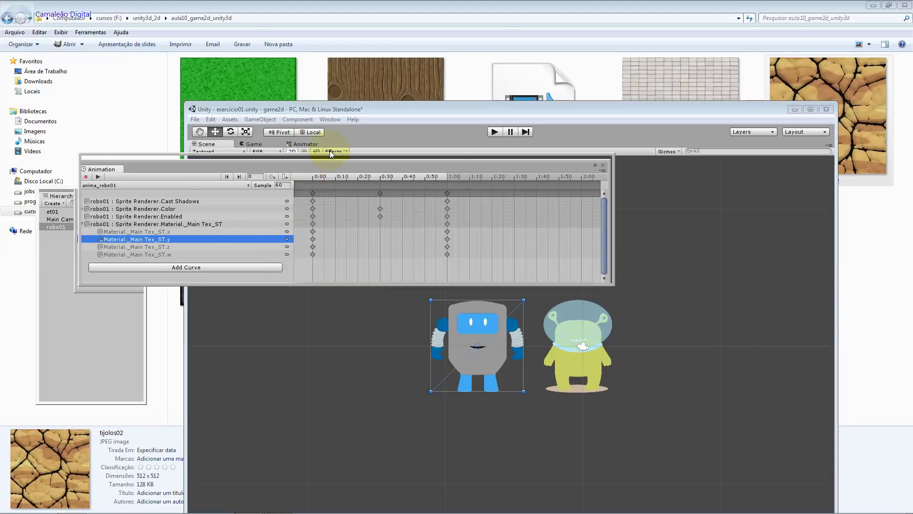
pyautogui.moveTo(312, 169); pyautogui.dragTo(430, 68)
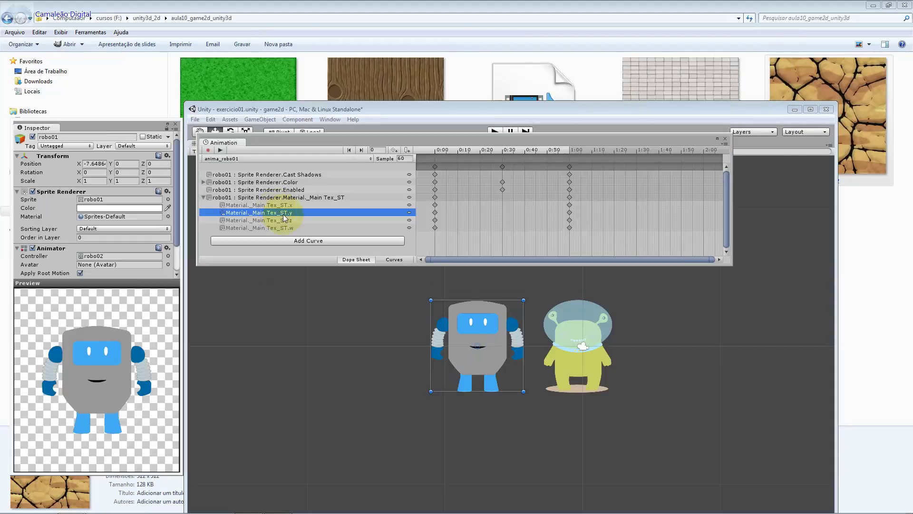
pyautogui.rightClick(300, 205)
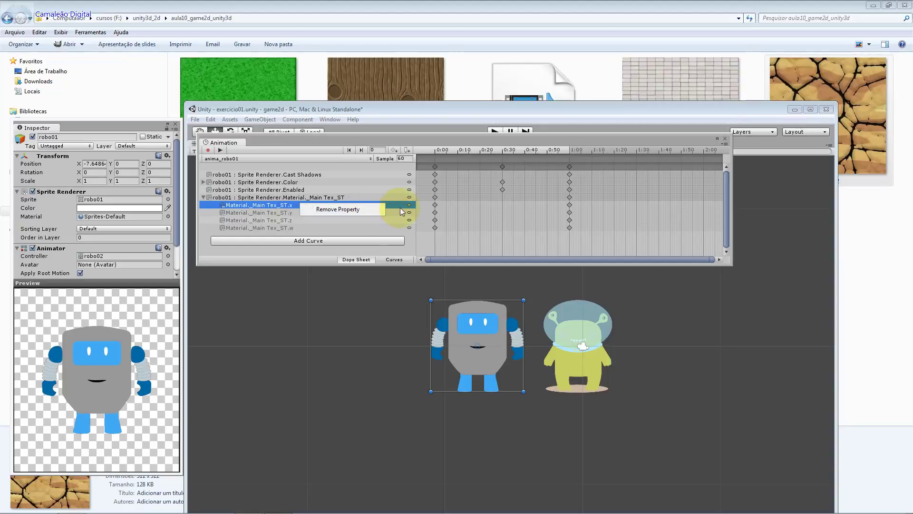
pyautogui.click(267, 197)
pyautogui.rightClick(276, 197)
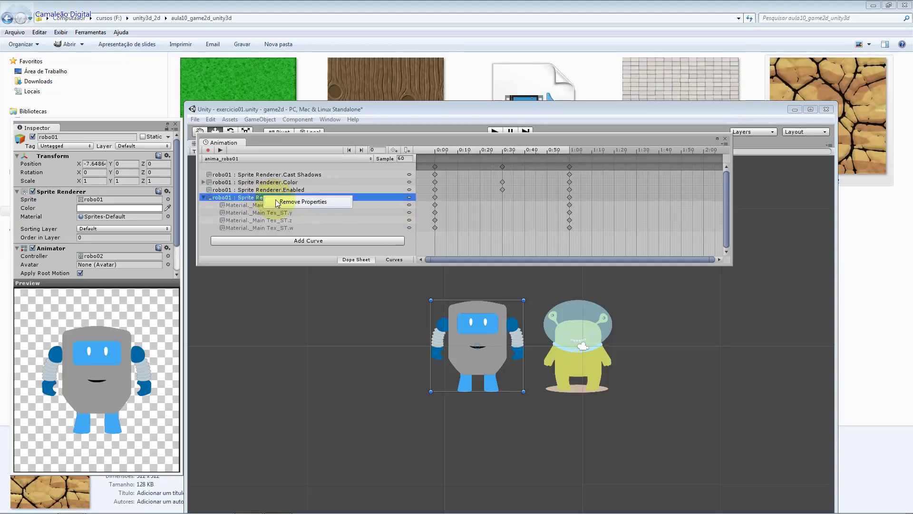
pyautogui.click(280, 202)
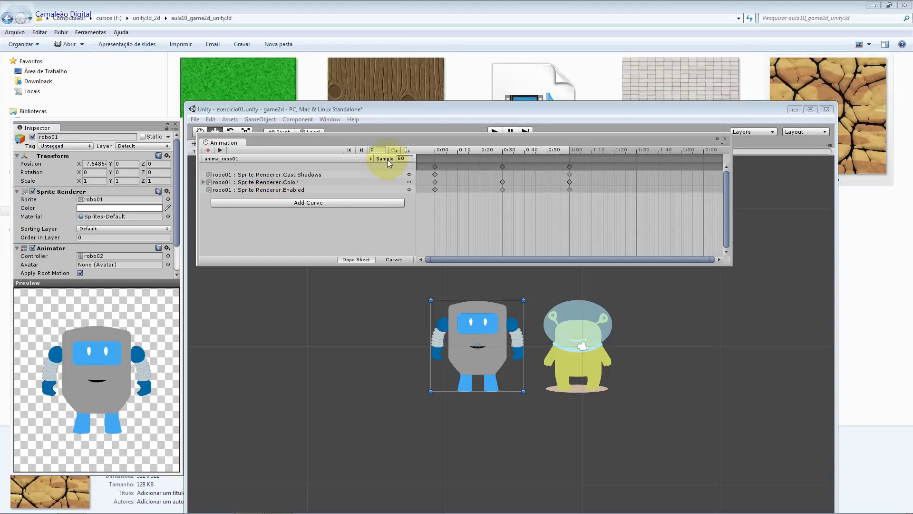
# Add a Sprite Renderer Main Tex_Texel Size curve and check its x/y values
pyautogui.click(352, 204)
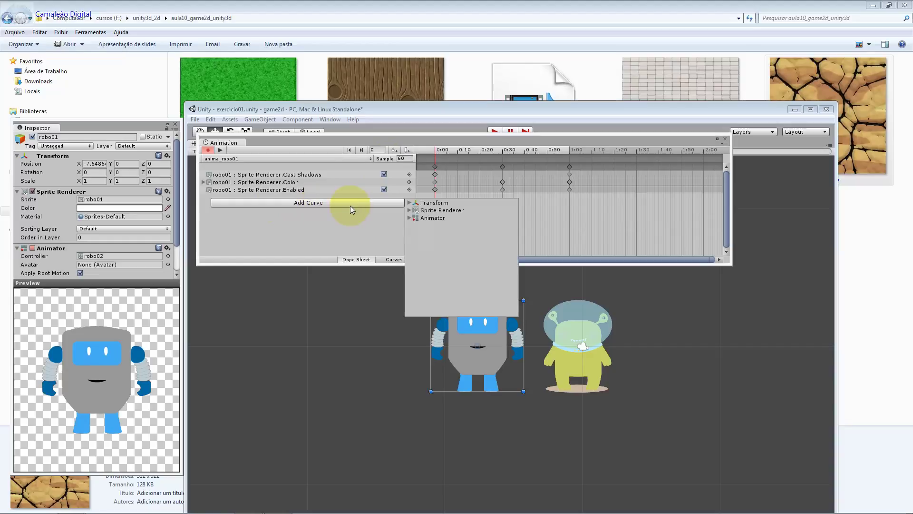
pyautogui.click(409, 211)
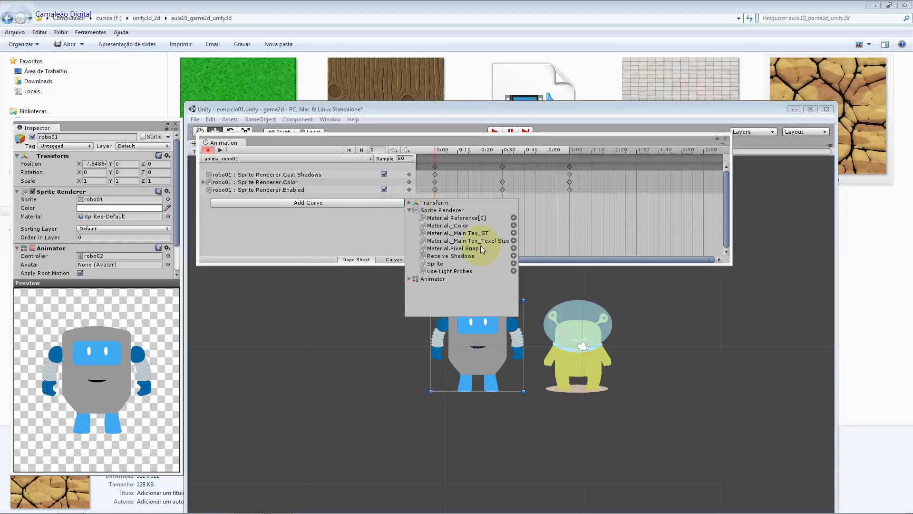
pyautogui.click(514, 240)
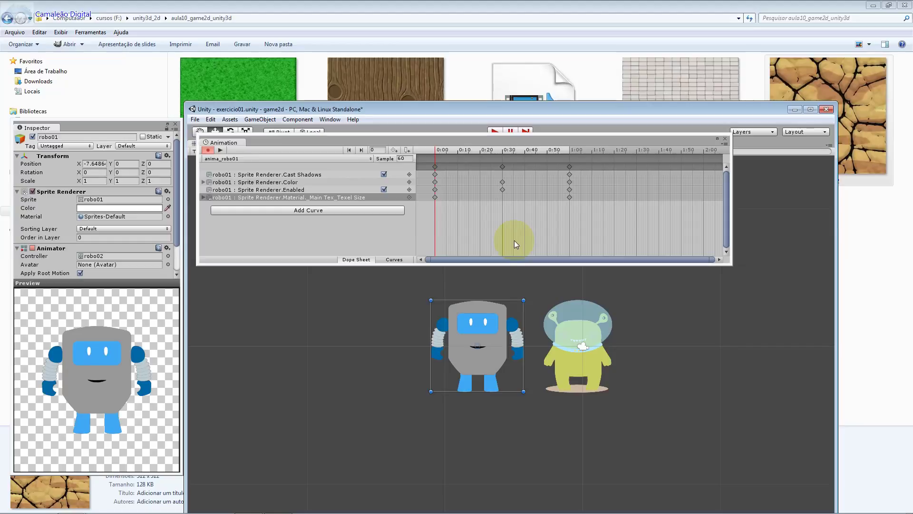
pyautogui.click(204, 197)
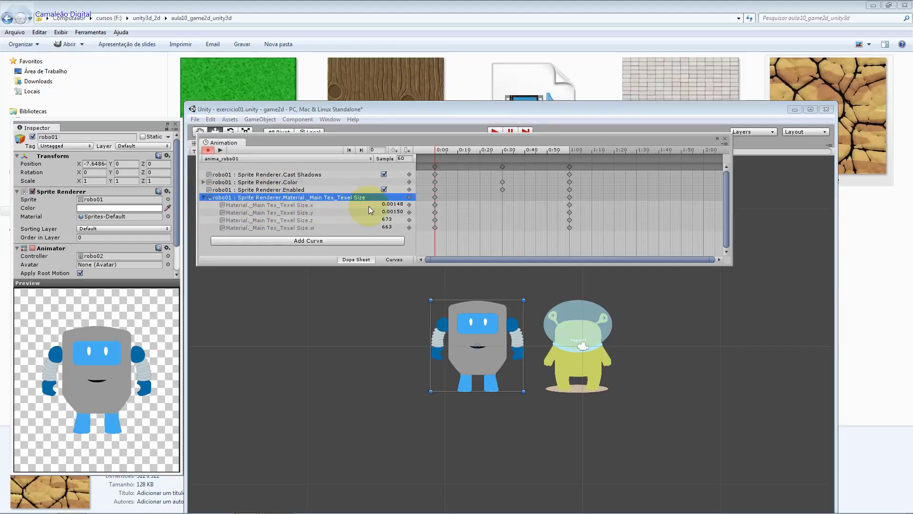
pyautogui.click(389, 204)
pyautogui.click(398, 212)
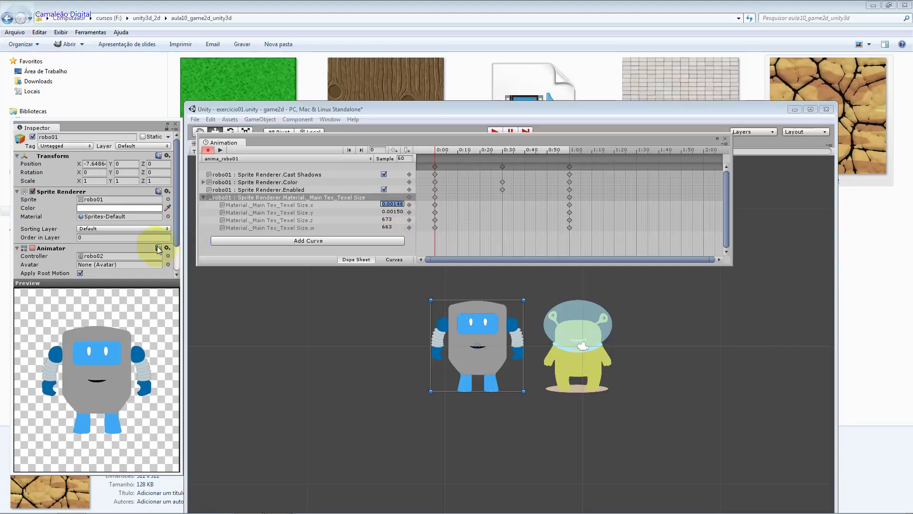
pyautogui.moveTo(176, 235)
pyautogui.mouseDown()
pyautogui.moveTo(175, 270)
pyautogui.moveTo(183, 230)
pyautogui.mouseUp()
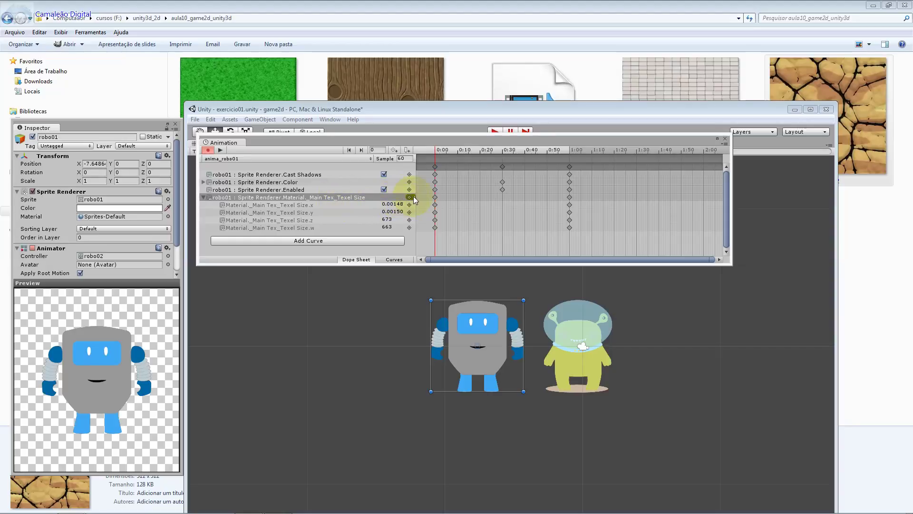
pyautogui.click(207, 197)
pyautogui.click(205, 197)
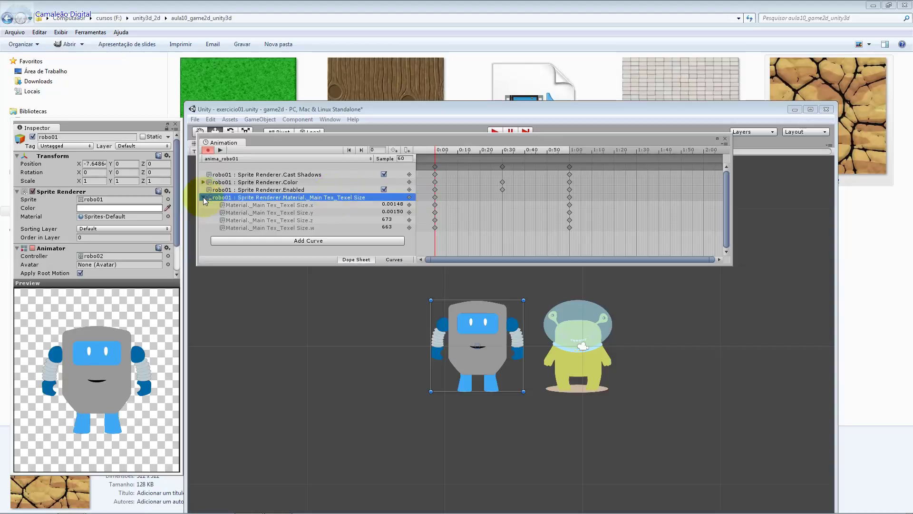
# Remove the Texel Size curve and add a Sprite Renderer Receive Shadows curve, ticked on
pyautogui.rightClick(293, 200)
pyautogui.click(358, 205)
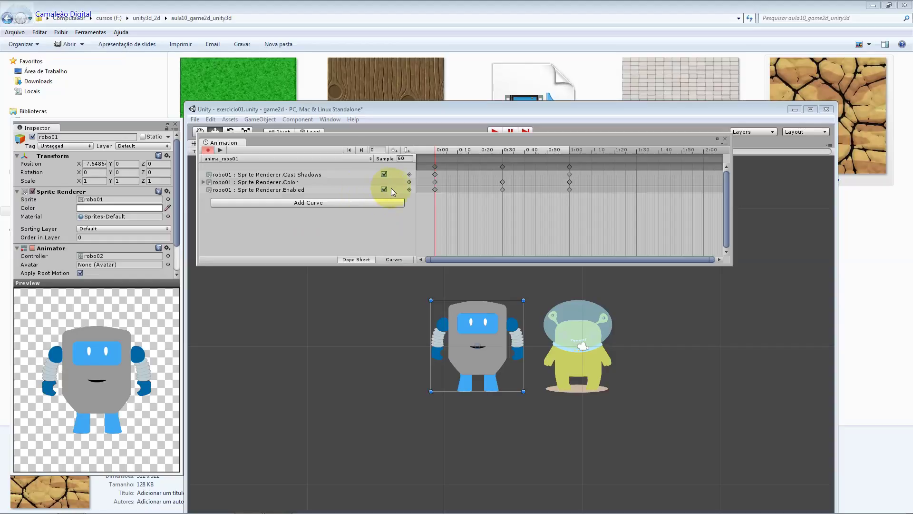
pyautogui.click(392, 203)
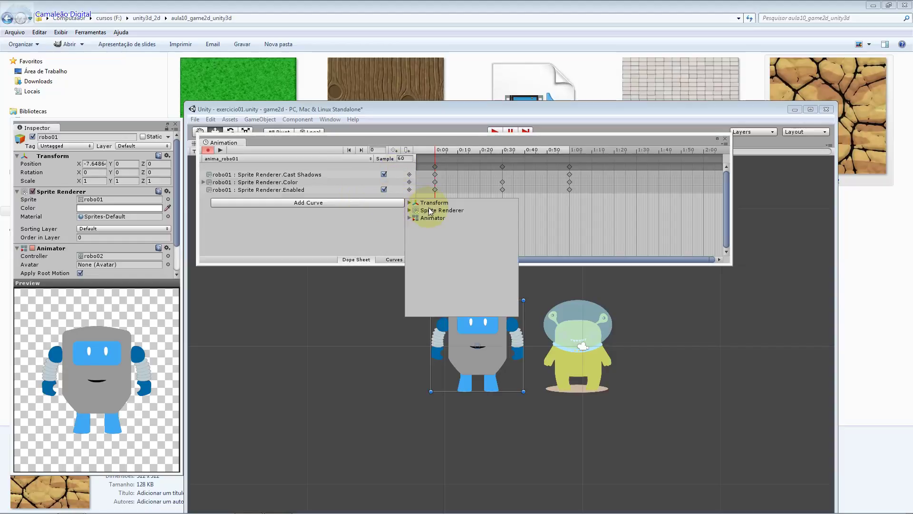
pyautogui.click(412, 209)
pyautogui.click(411, 211)
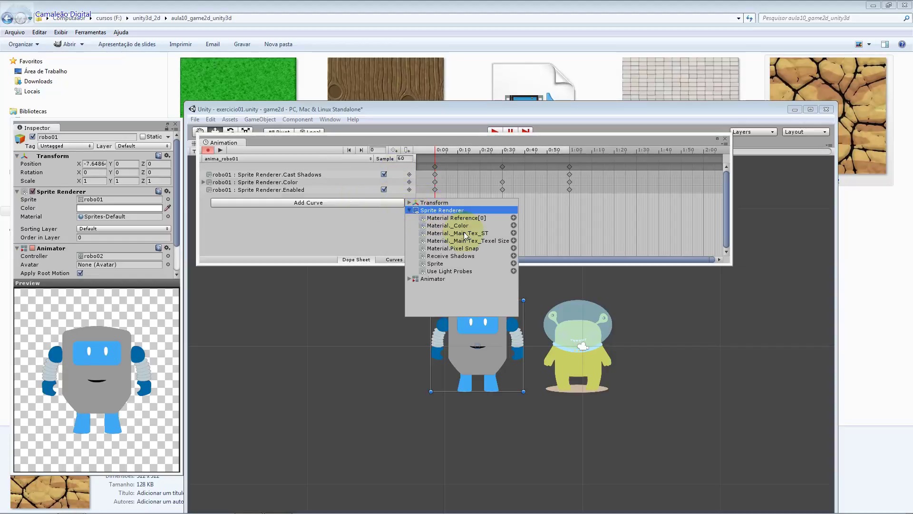
pyautogui.click(477, 256)
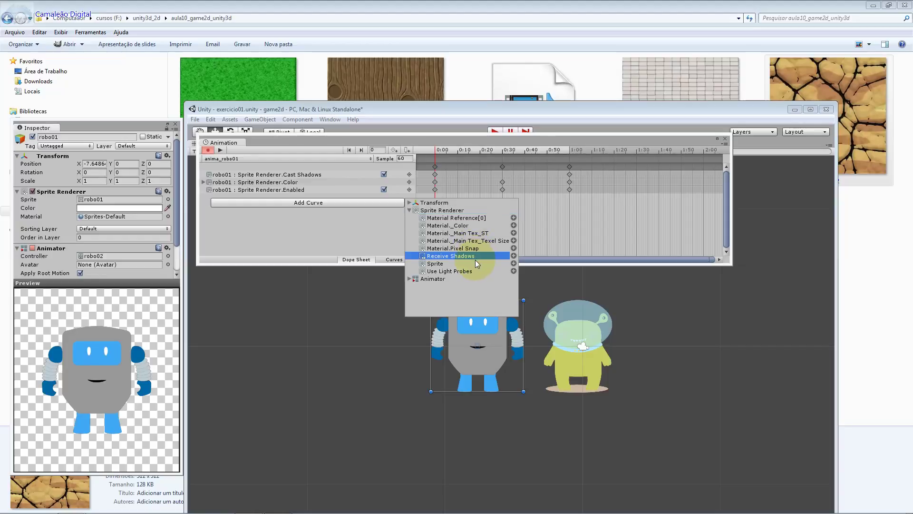
pyautogui.click(514, 256)
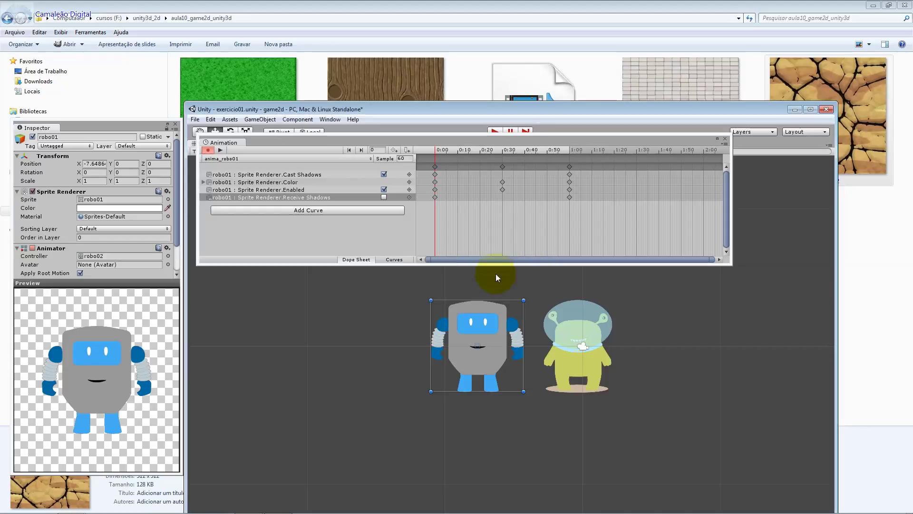
pyautogui.click(384, 197)
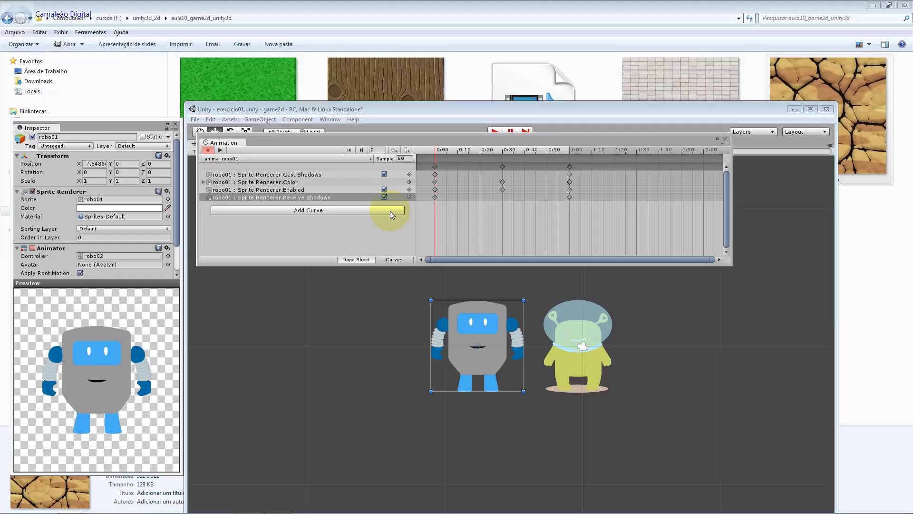
# Add a Sprite Renderer Use Light Probes curve and tick it on
pyautogui.rightClick(355, 195)
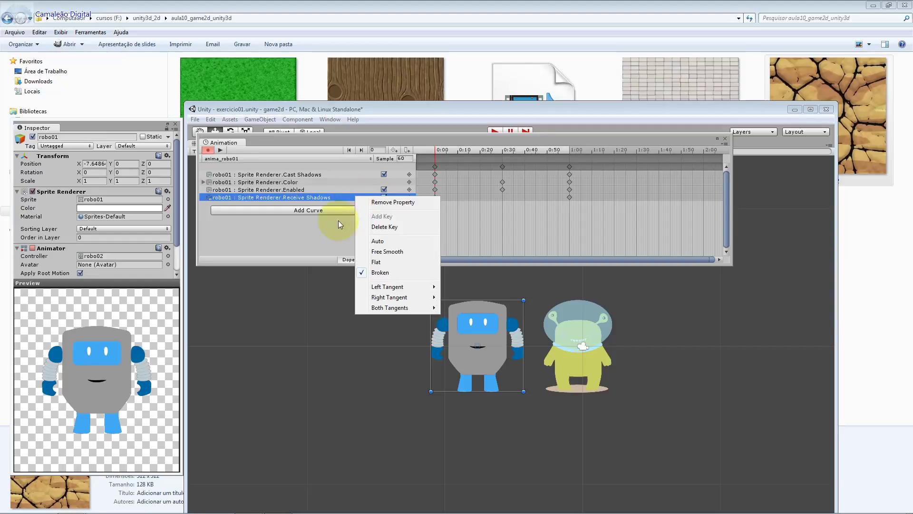
pyautogui.click(333, 210)
pyautogui.click(408, 218)
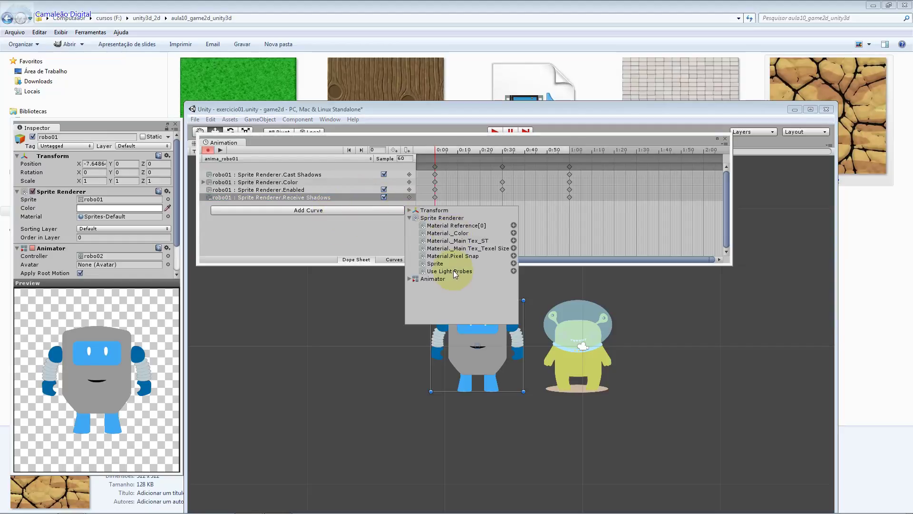
pyautogui.click(514, 271)
pyautogui.click(384, 204)
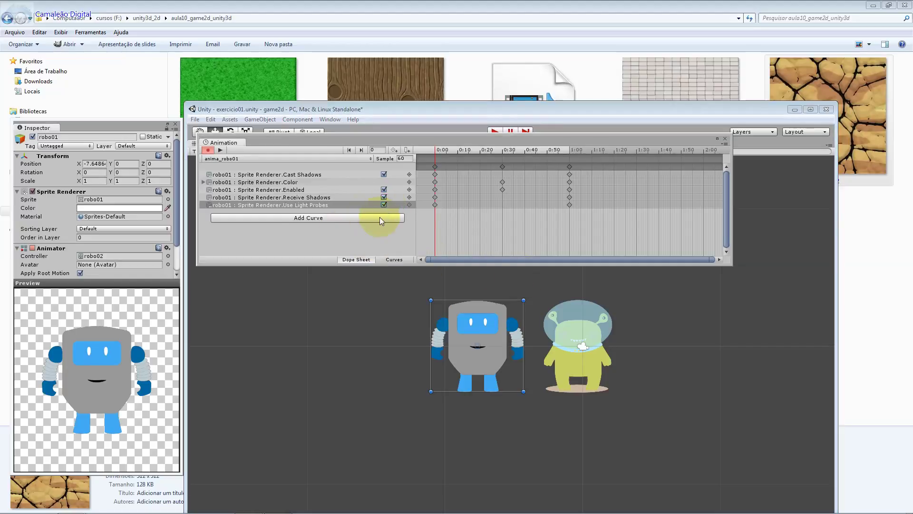
# Add a Material Reference[0] curve, then delete it with its keyframes
pyautogui.click(380, 217)
pyautogui.click(409, 226)
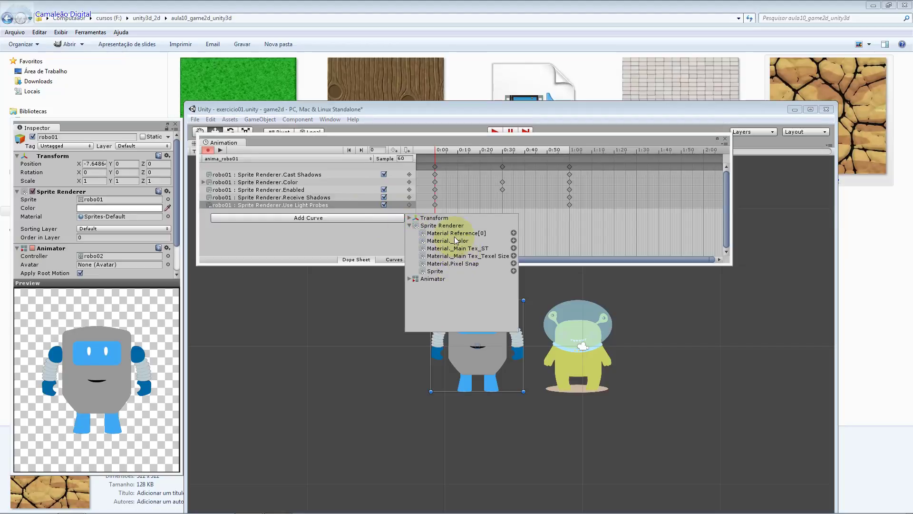
pyautogui.click(514, 233)
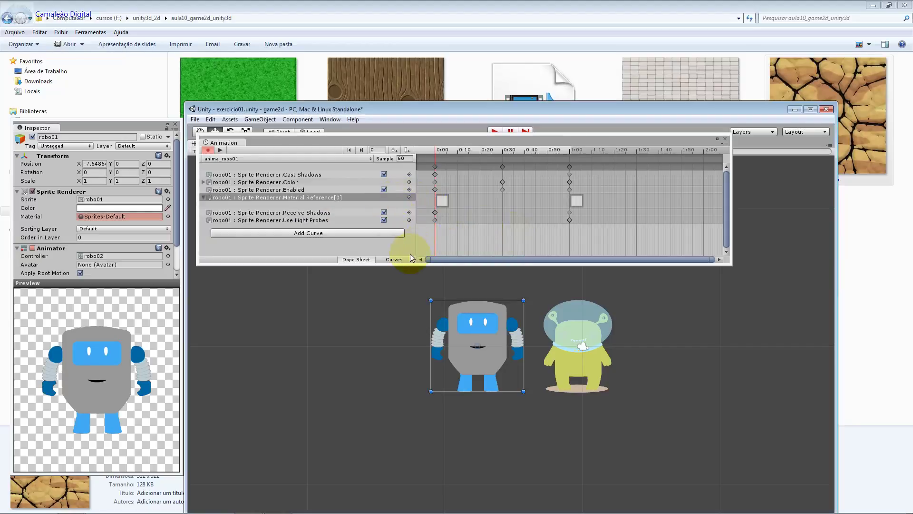
pyautogui.click(300, 197)
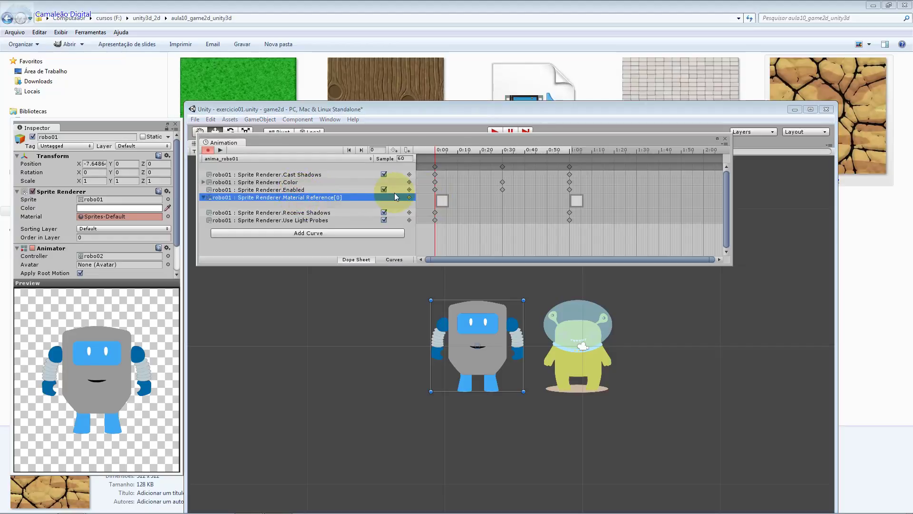
pyautogui.press('Delete')
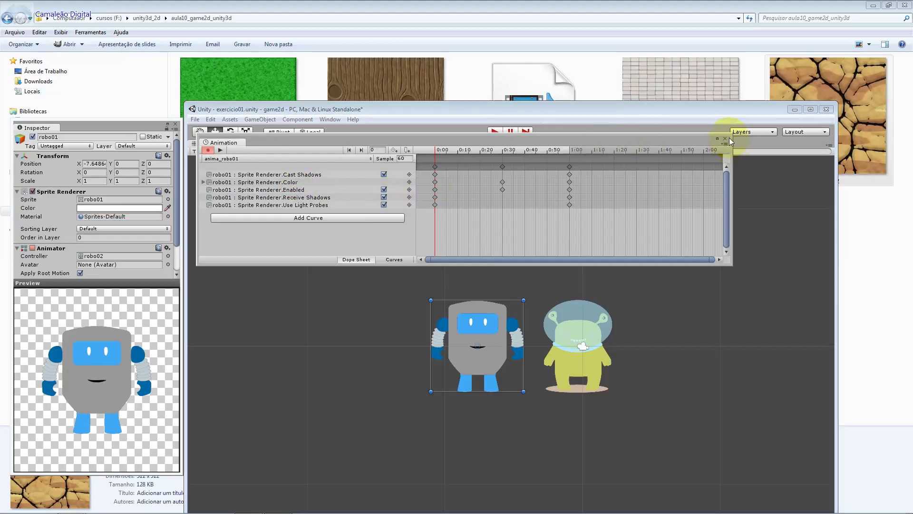
# Close the Animation window and start, then stop, the play-mode run
pyautogui.click(725, 139)
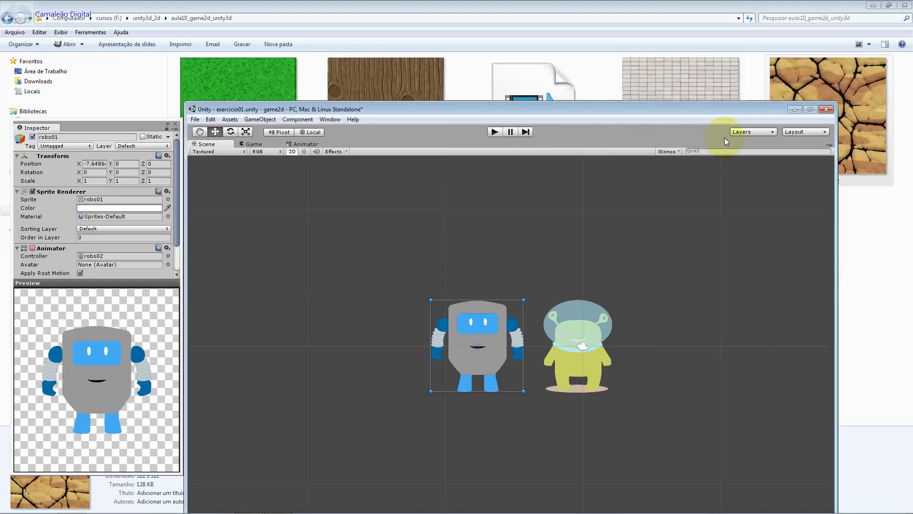
pyautogui.click(494, 136)
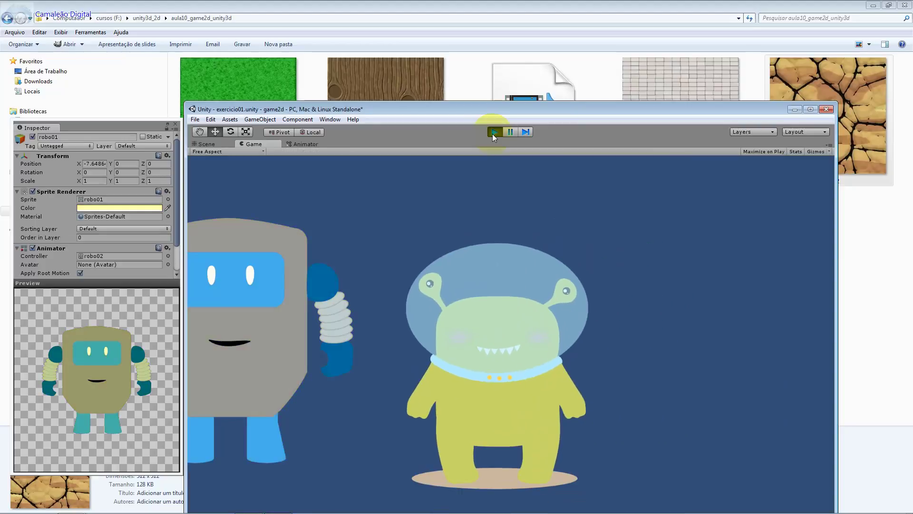
pyautogui.click(493, 134)
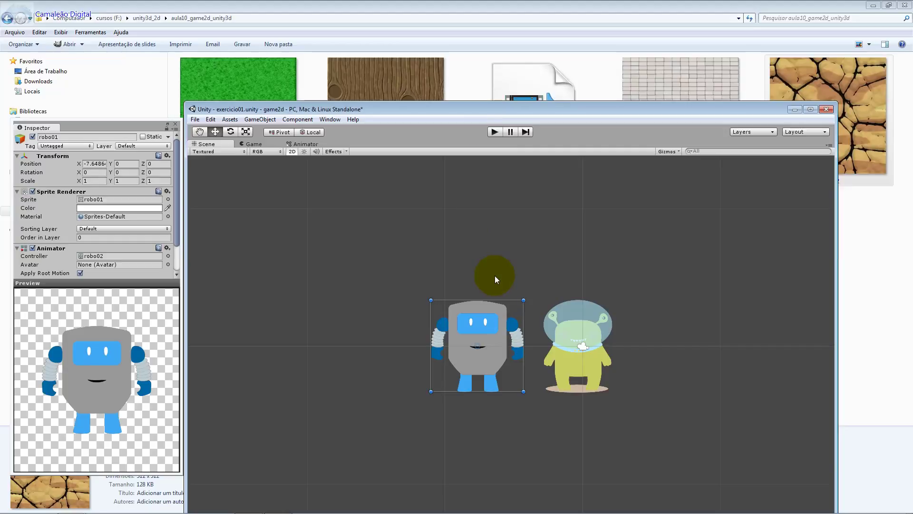
# Check the anima_robo01 state in the Animator, then select robo01 in the Scene view
pyautogui.click(304, 144)
pyautogui.click(398, 293)
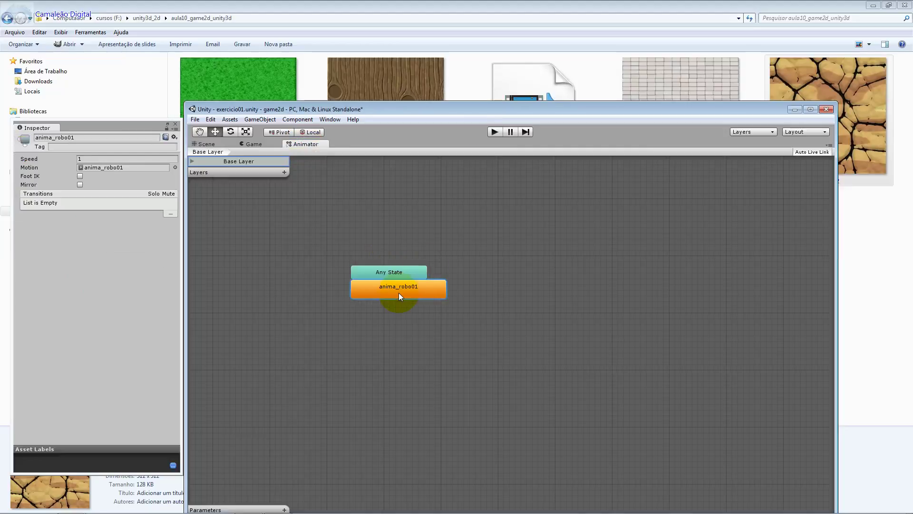
pyautogui.click(115, 447)
pyautogui.click(205, 143)
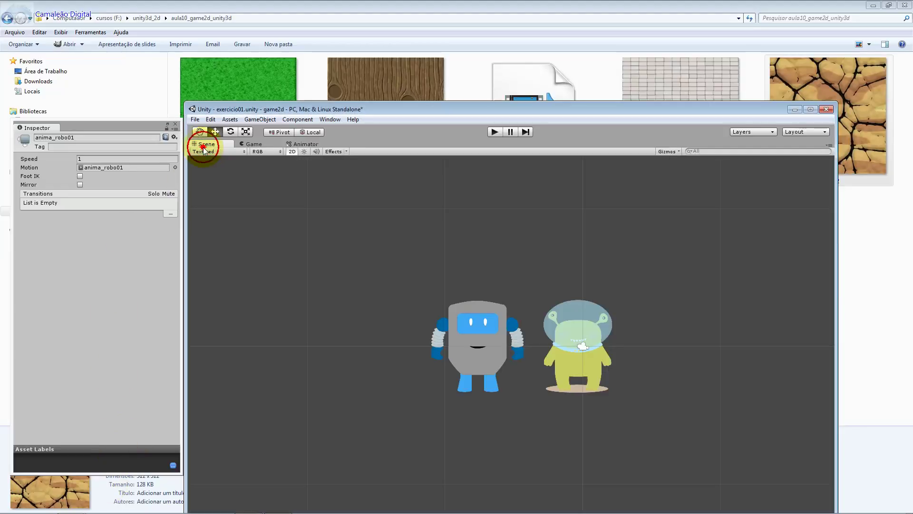
pyautogui.click(492, 347)
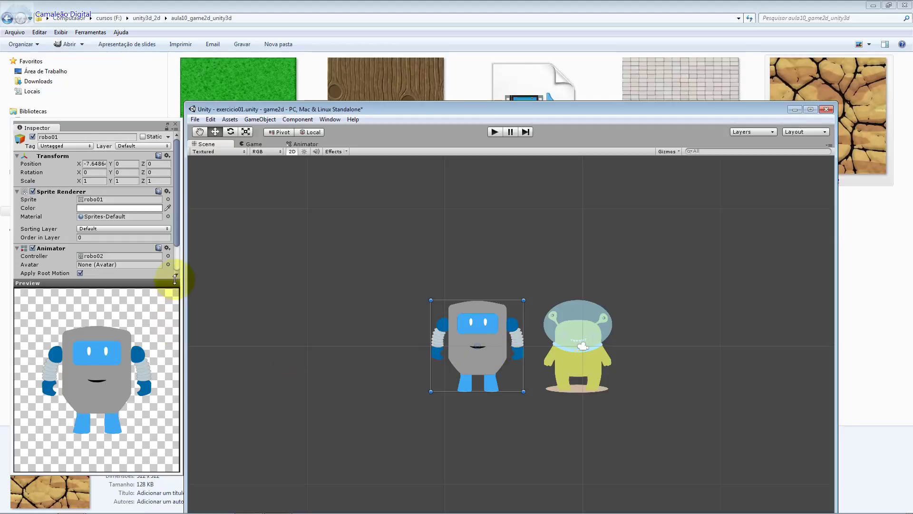
pyautogui.click(338, 120)
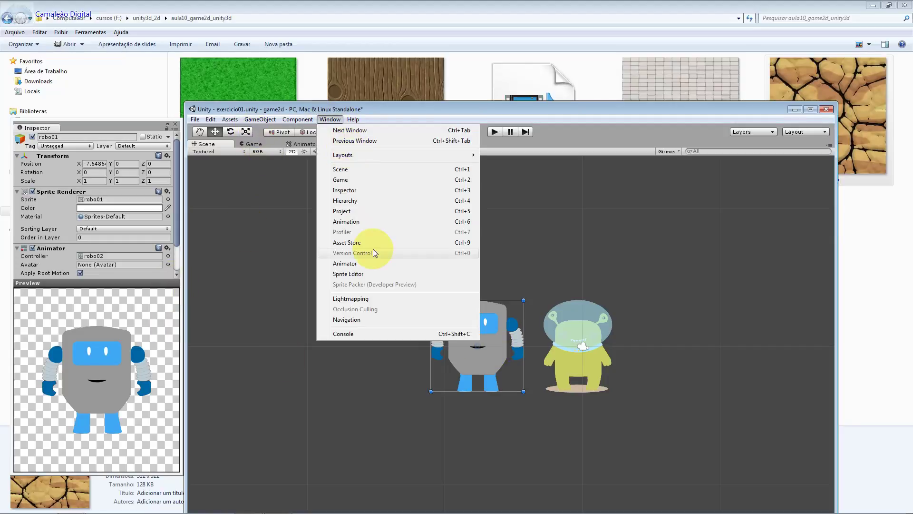
# Open robo01's Animation timeline, browse Animator properties, and scrub the colour keys to frame 49
pyautogui.click(386, 220)
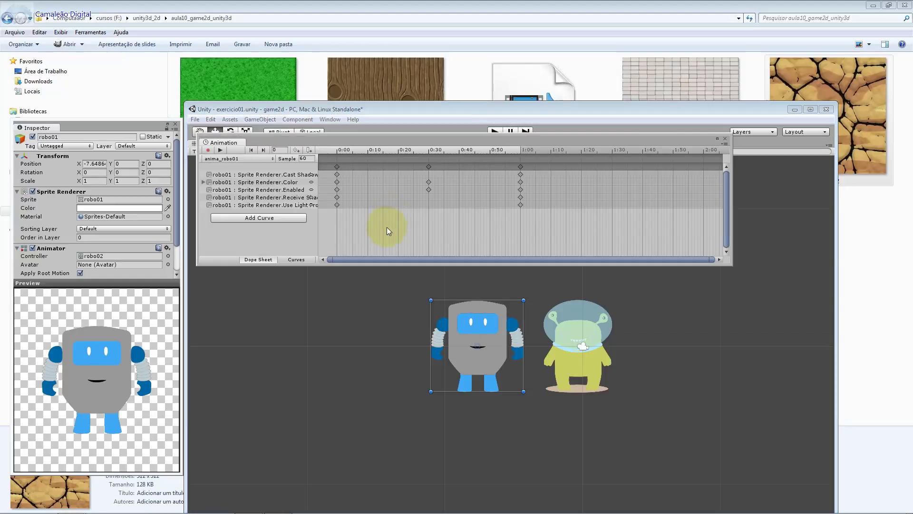
pyautogui.click(283, 216)
pyautogui.click(312, 233)
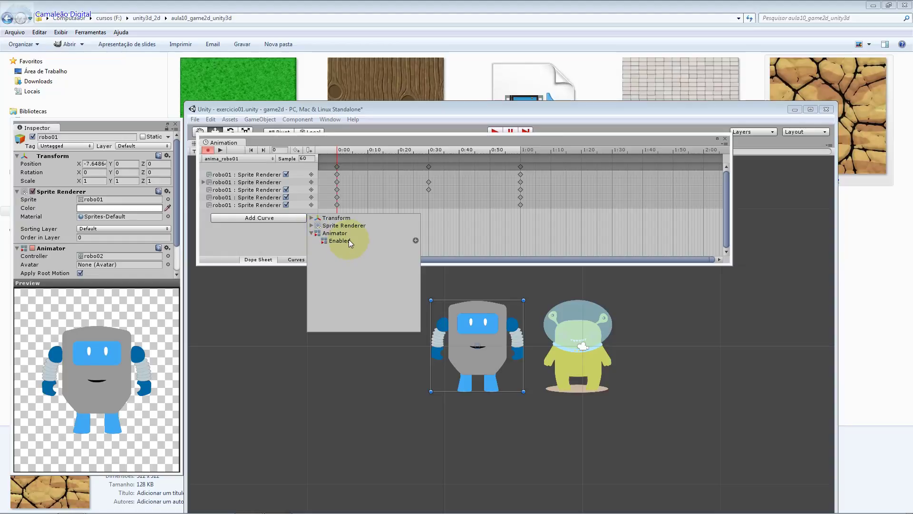
pyautogui.click(250, 142)
pyautogui.moveTo(259, 141); pyautogui.dragTo(256, 237)
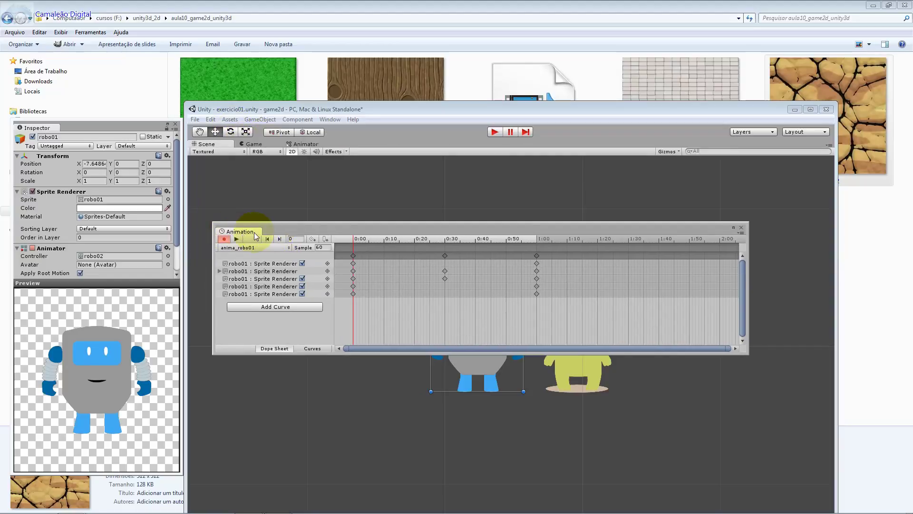
pyautogui.moveTo(358, 240)
pyautogui.mouseDown()
pyautogui.moveTo(472, 239)
pyautogui.moveTo(354, 240)
pyautogui.mouseUp()
pyautogui.click(503, 239)
pyautogui.moveTo(518, 227); pyautogui.dragTo(536, 169)
# Switch to the Animator state graph and close the Animation window
pyautogui.click(326, 250)
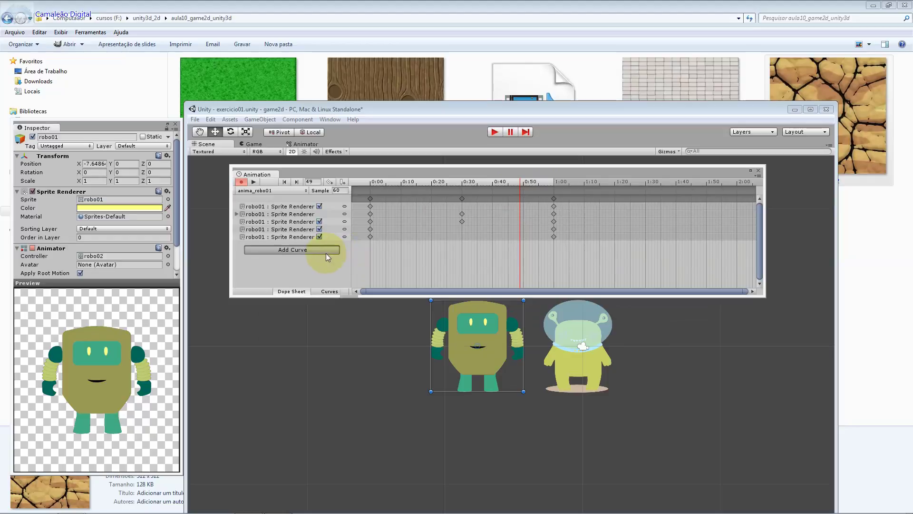
pyautogui.click(301, 141)
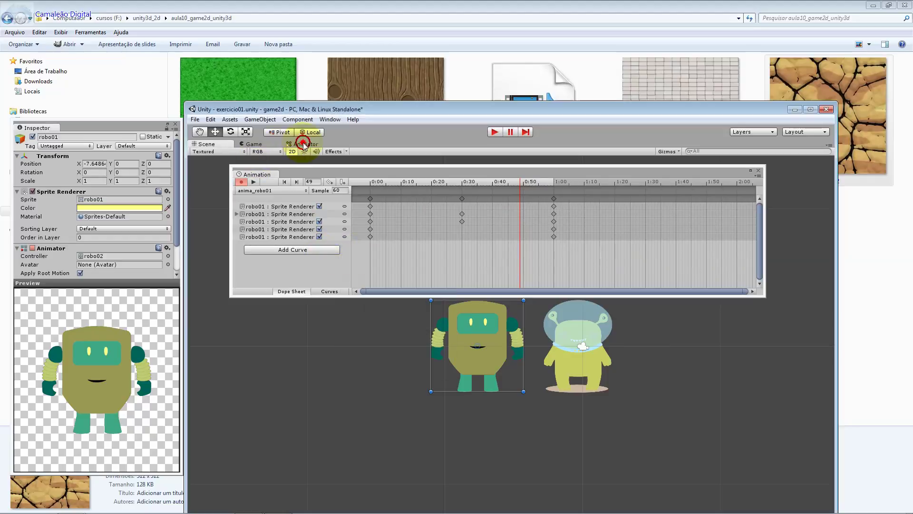
pyautogui.click(305, 146)
pyautogui.click(759, 171)
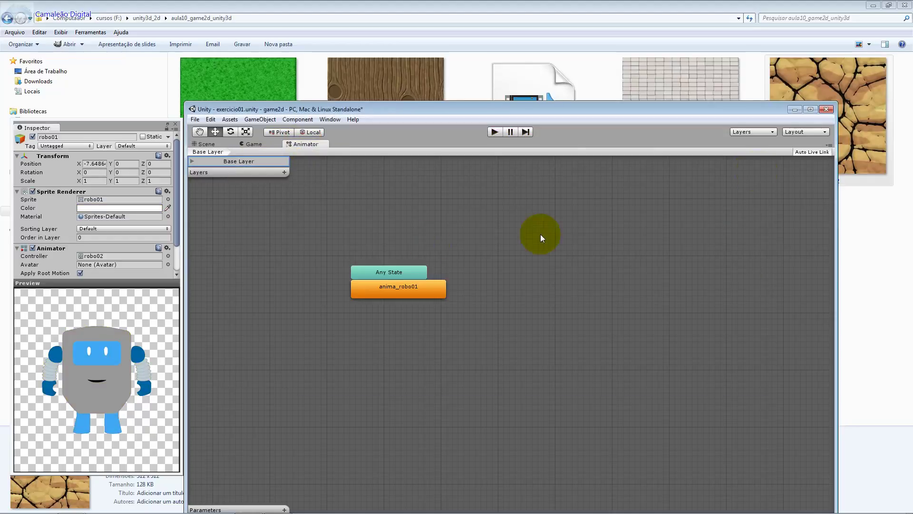
# Expand the Base Layer details and select the anima_robo01 state
pyautogui.click(193, 162)
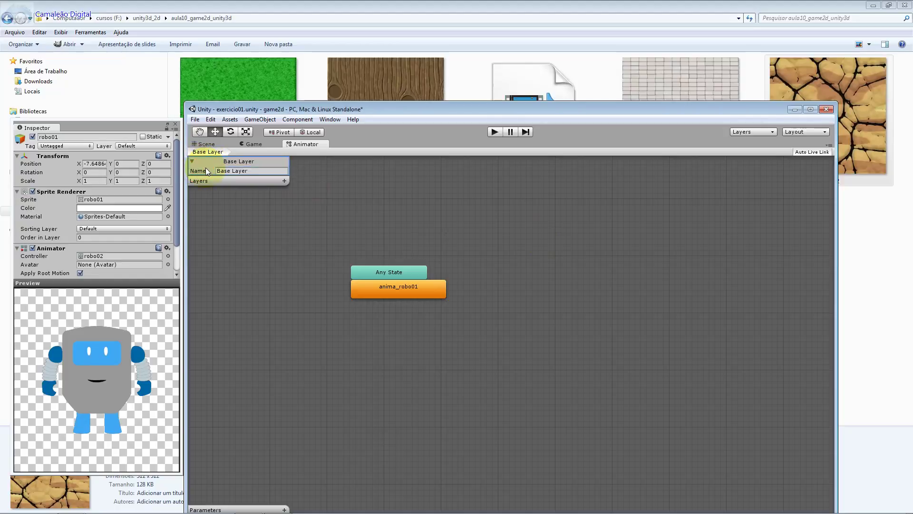
pyautogui.click(383, 285)
pyautogui.click(259, 387)
pyautogui.click(411, 287)
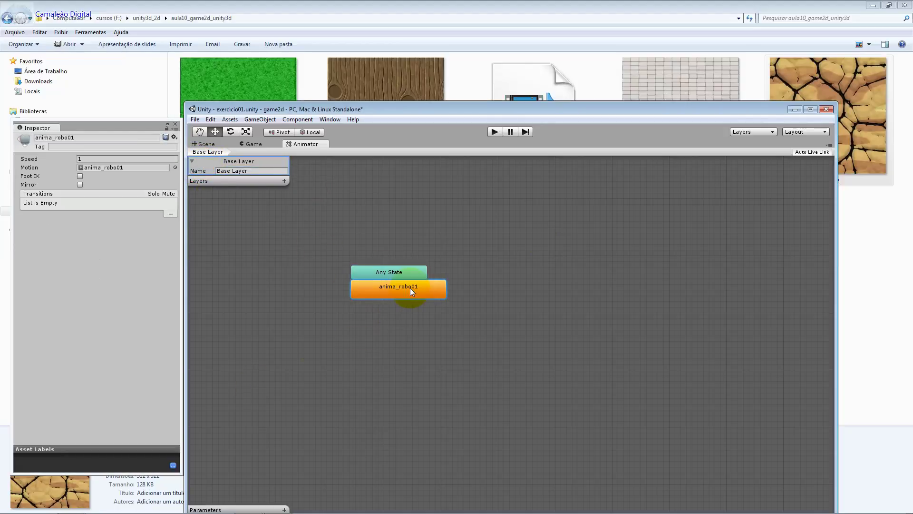
pyautogui.click(146, 444)
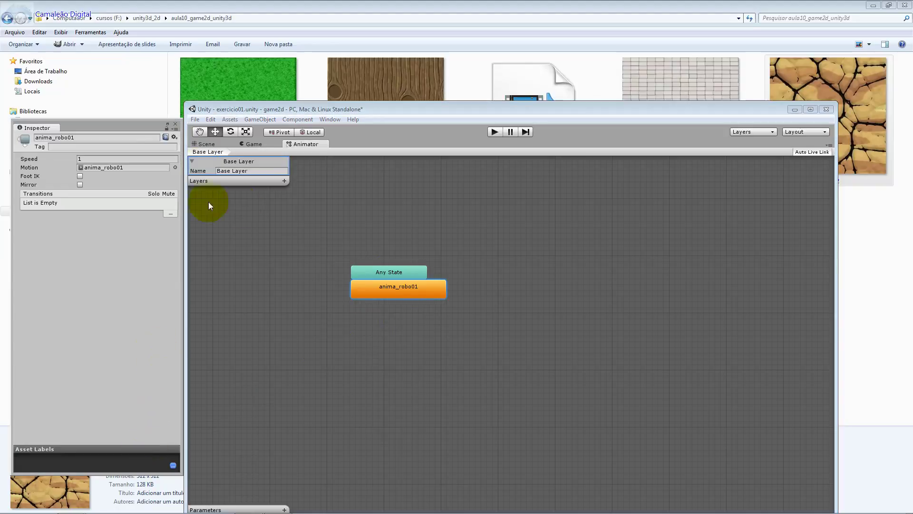
# Return to the Scene view and choose File > Open Scene
pyautogui.click(206, 144)
pyautogui.click(331, 119)
pyautogui.click(196, 120)
pyautogui.click(195, 120)
pyautogui.click(195, 120)
pyautogui.click(219, 140)
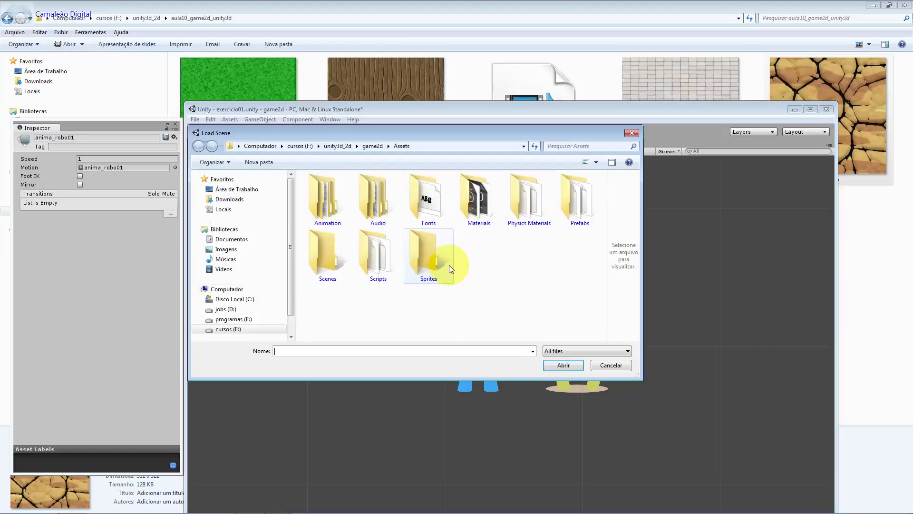
# Open the Level scene from the Scenes folder, saving the current scene first
pyautogui.doubleClick(339, 261)
pyautogui.click(329, 190)
pyautogui.click(330, 199)
pyautogui.doubleClick(330, 200)
pyautogui.click(497, 341)
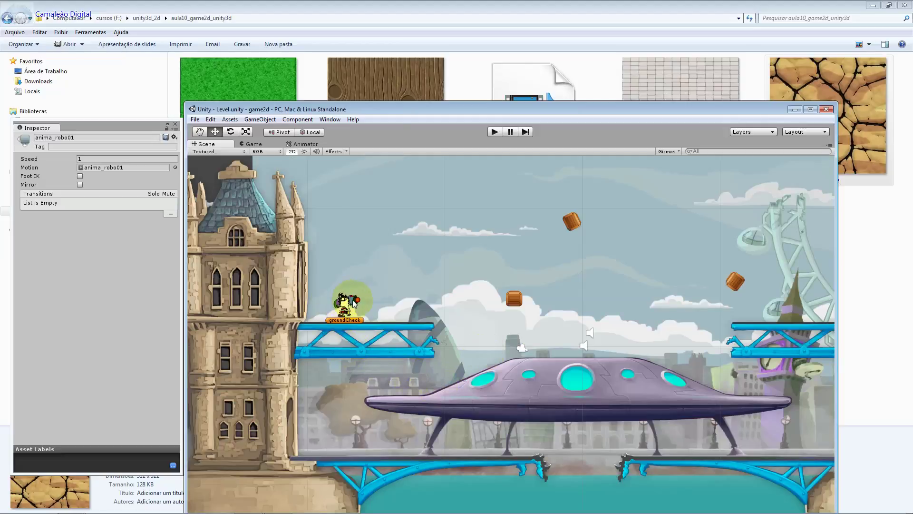
# Select env_bg and check the anima_robo01 state in the Animator
pyautogui.click(355, 303)
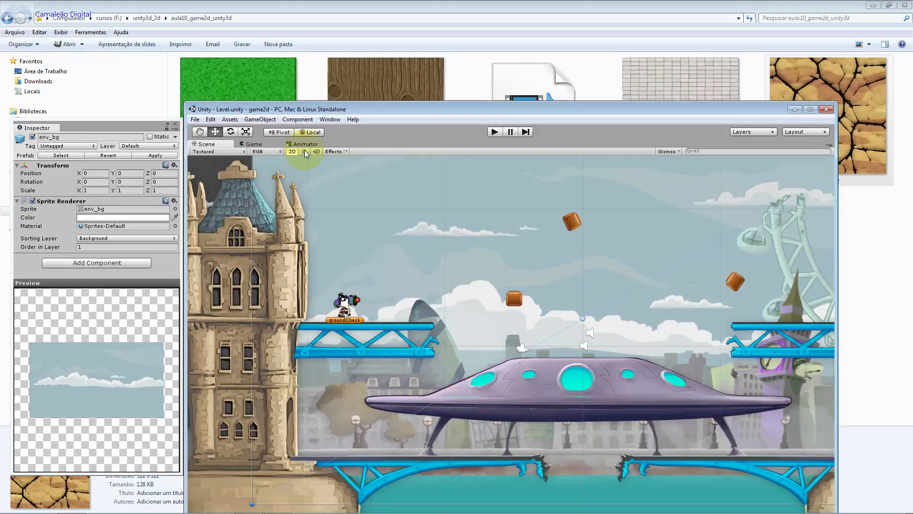
pyautogui.click(304, 144)
pyautogui.click(389, 282)
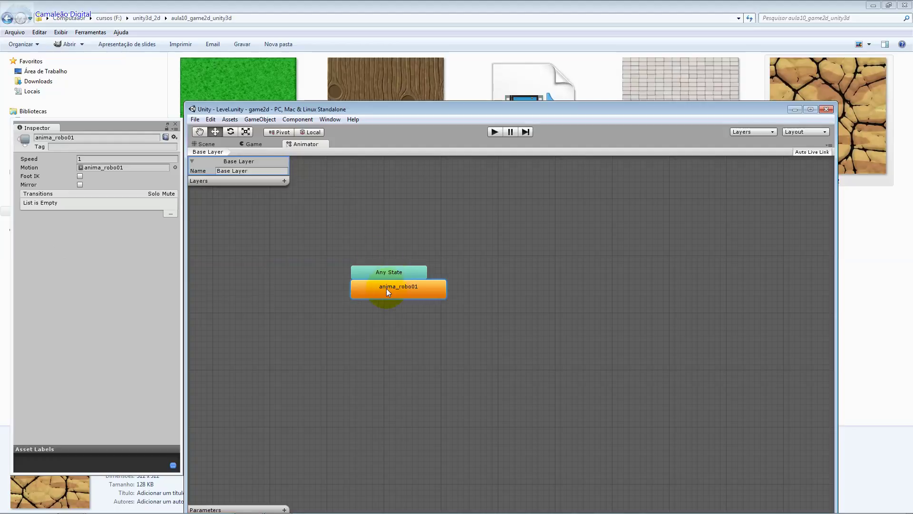
pyautogui.click(204, 144)
# Open the Project window, go to Animation > Controllers and open health_pickup
pyautogui.click(329, 119)
pyautogui.click(371, 212)
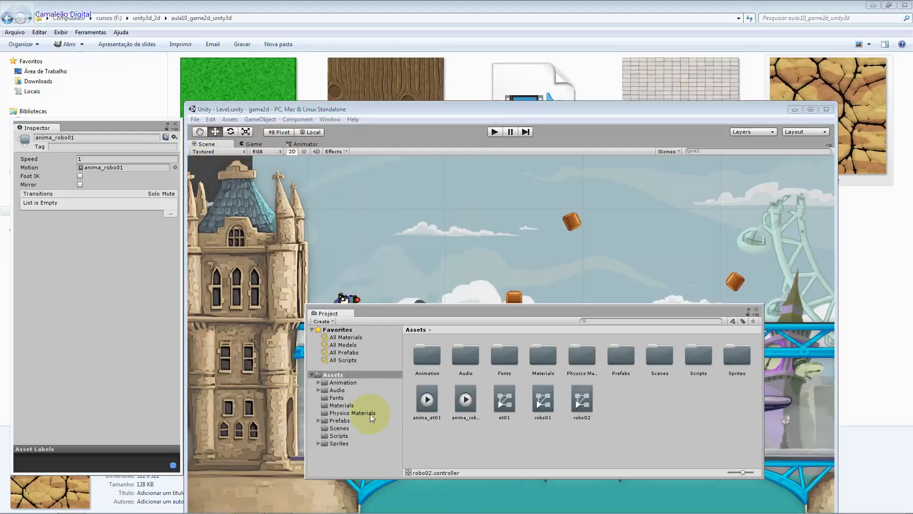
pyautogui.click(350, 428)
pyautogui.click(350, 422)
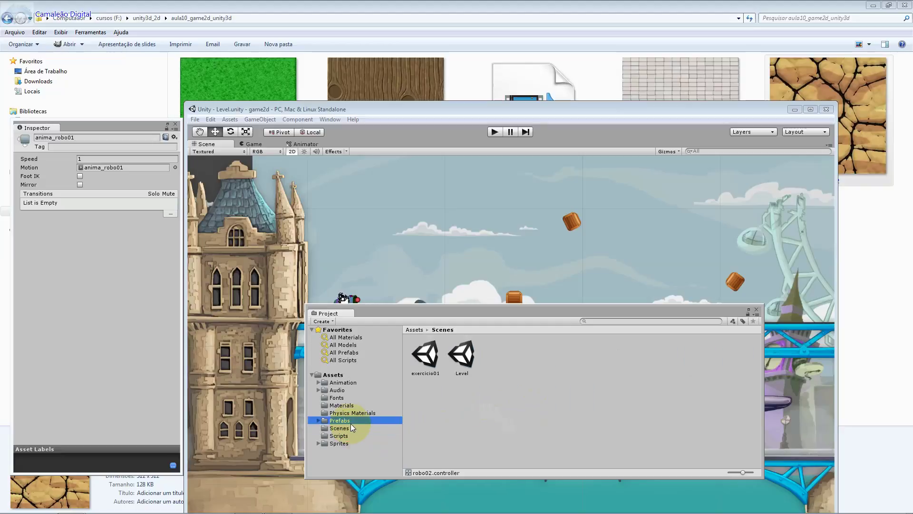
pyautogui.click(360, 383)
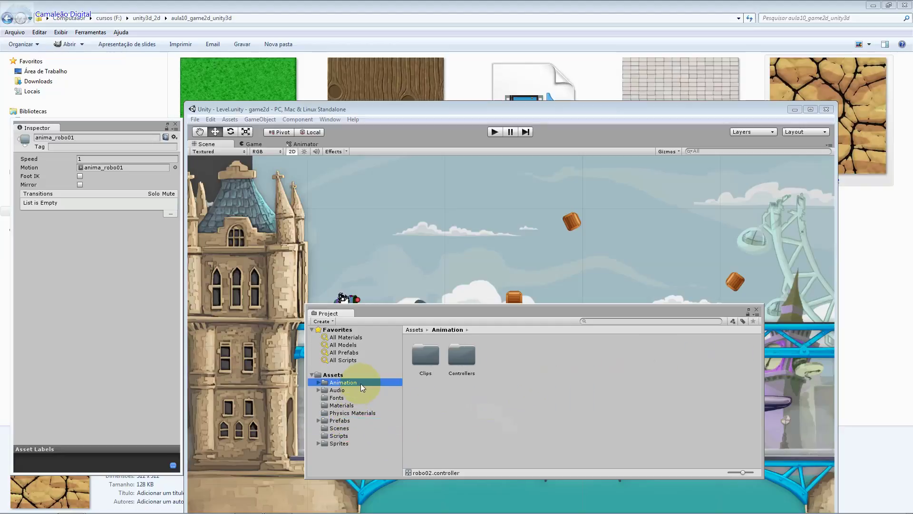
pyautogui.doubleClick(466, 357)
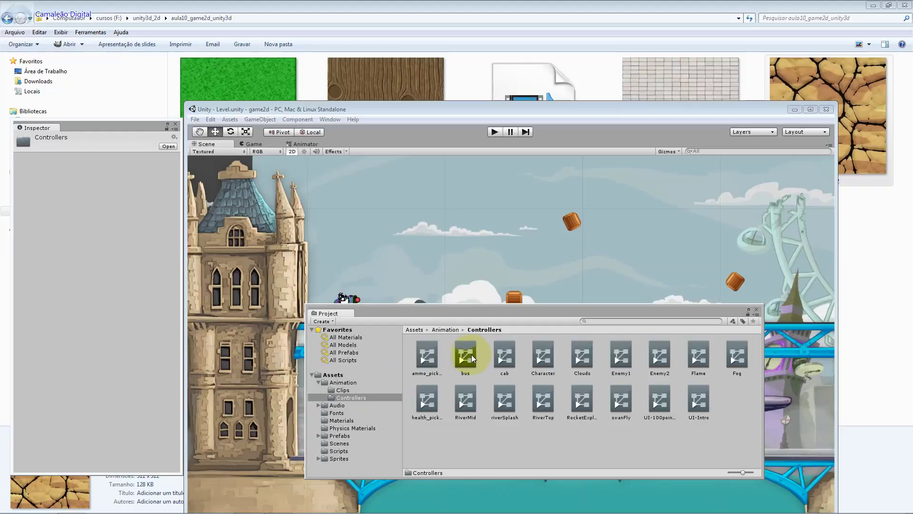
pyautogui.doubleClick(432, 410)
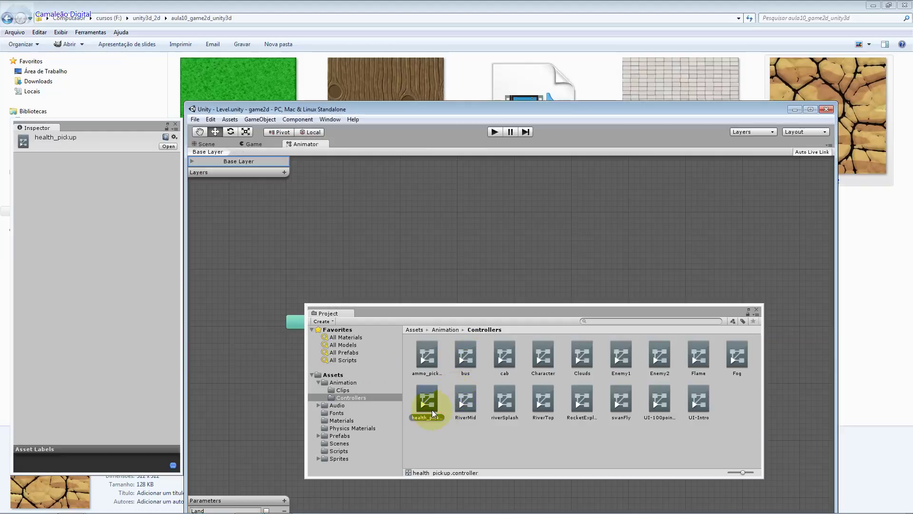
# Open the Character controller and inspect its Death, Idle, Run and Jump states
pyautogui.moveTo(478, 309)
pyautogui.mouseDown()
pyautogui.moveTo(571, 286)
pyautogui.moveTo(570, 294)
pyautogui.moveTo(756, 114)
pyautogui.mouseUp()
pyautogui.click(624, 350)
pyautogui.moveTo(577, 111); pyautogui.dragTo(498, 82)
pyautogui.click(408, 275)
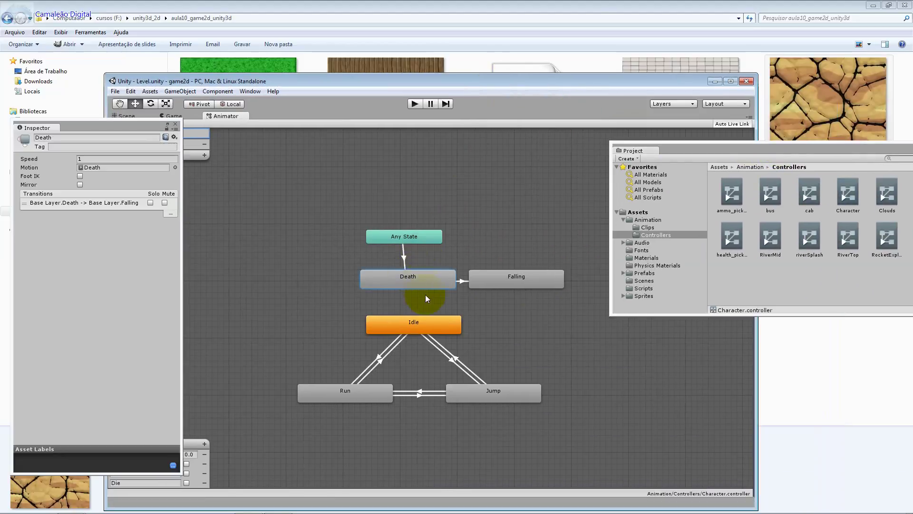
pyautogui.click(424, 329)
pyautogui.click(376, 387)
pyautogui.click(492, 390)
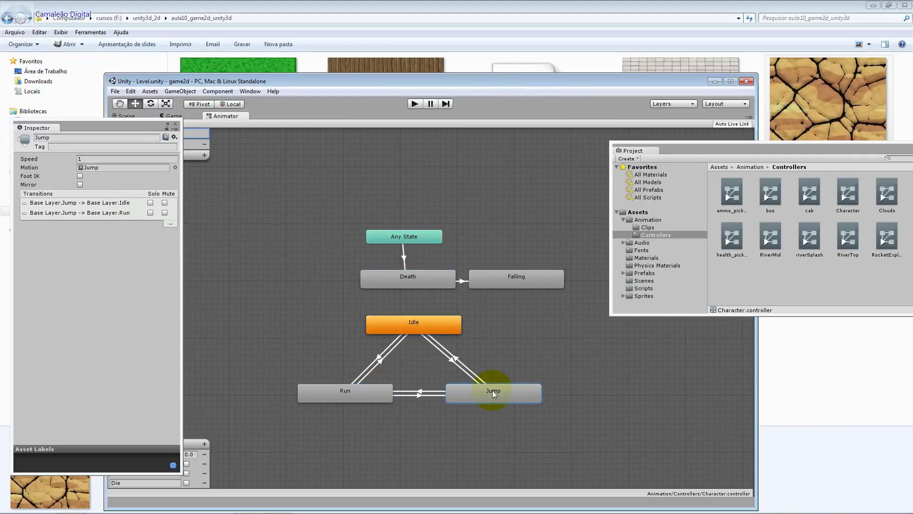
# Inspect the Idle↔Jump transitions, Falling state and Death→Falling transition, then return to Scene view
pyautogui.click(454, 360)
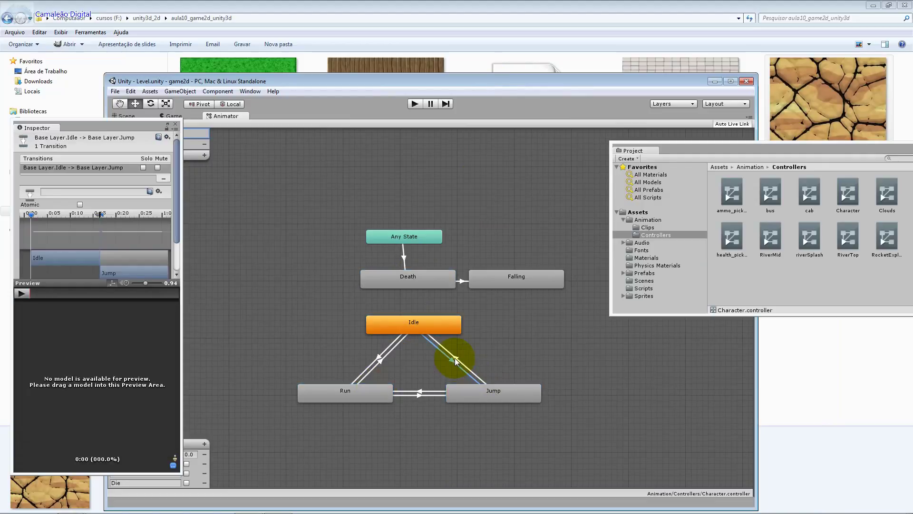
pyautogui.click(454, 358)
pyautogui.moveTo(37, 214); pyautogui.dragTo(136, 230)
pyautogui.click(492, 285)
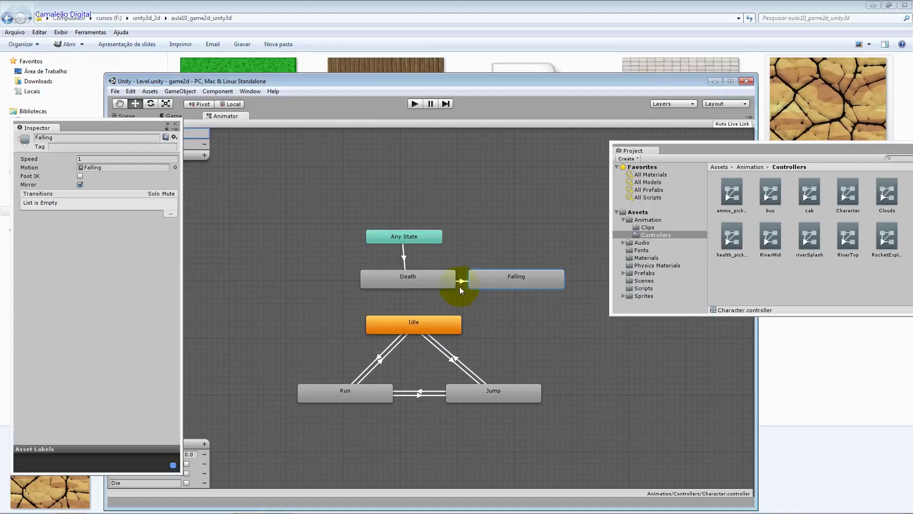
pyautogui.click(461, 282)
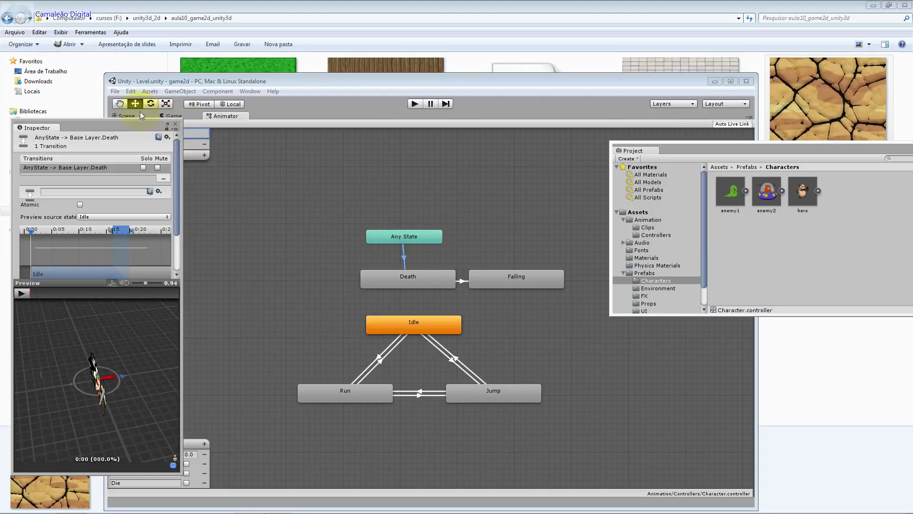
pyautogui.click(124, 116)
pyautogui.click(175, 125)
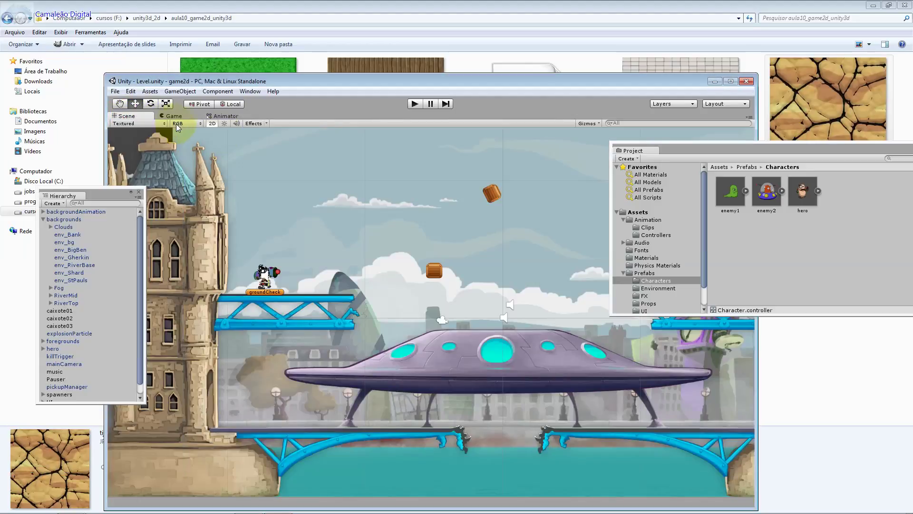
pyautogui.click(661, 219)
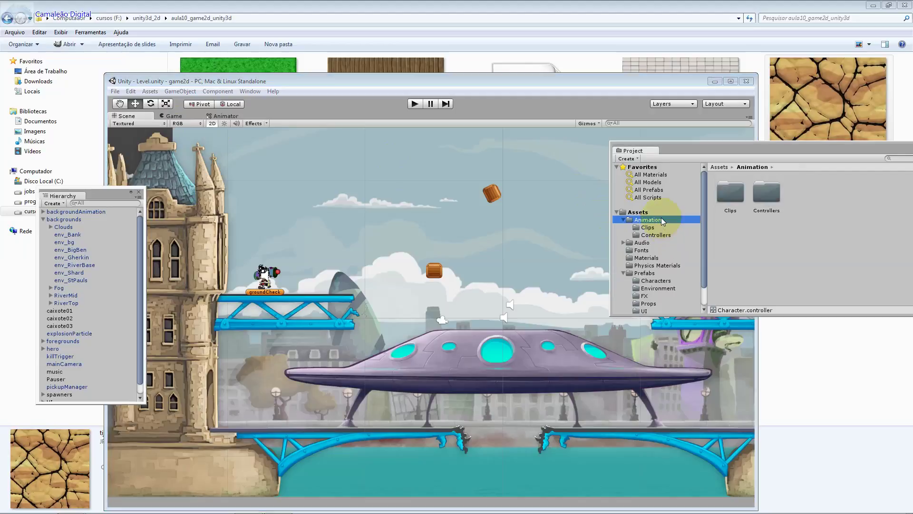
pyautogui.doubleClick(765, 199)
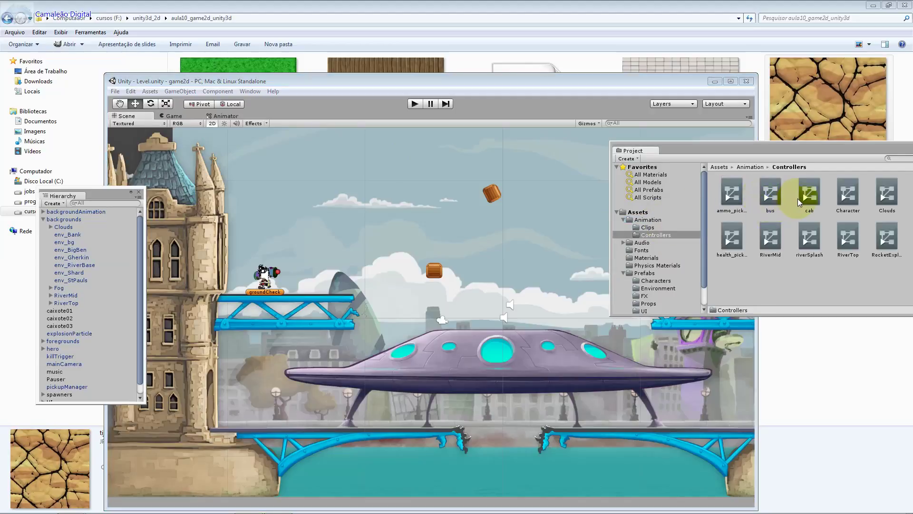
pyautogui.doubleClick(841, 196)
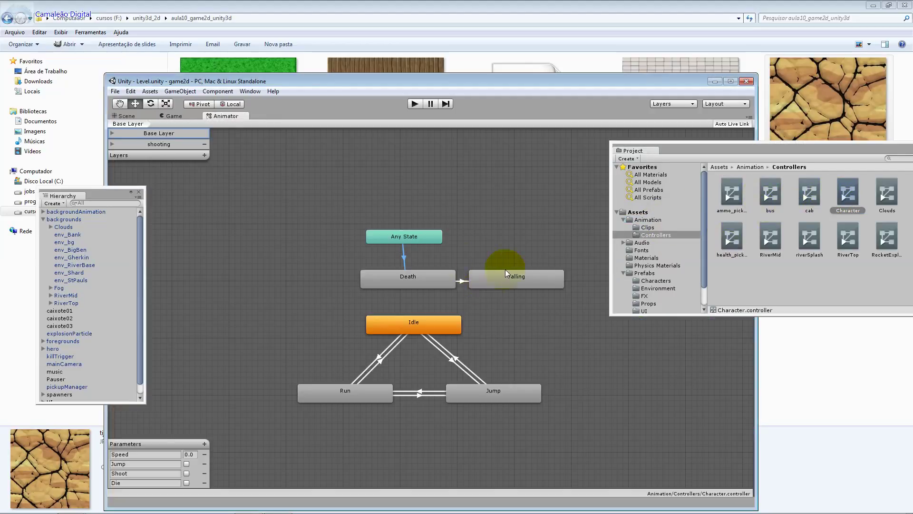
pyautogui.click(419, 237)
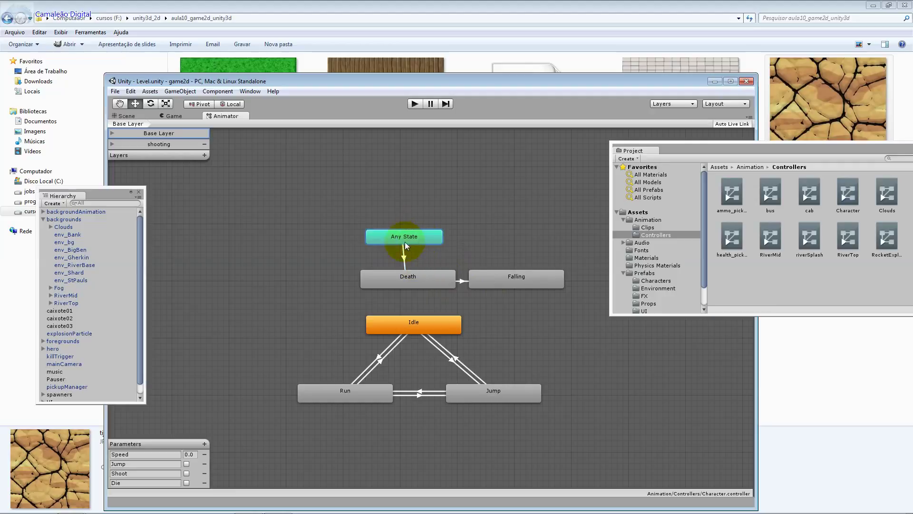
pyautogui.click(418, 280)
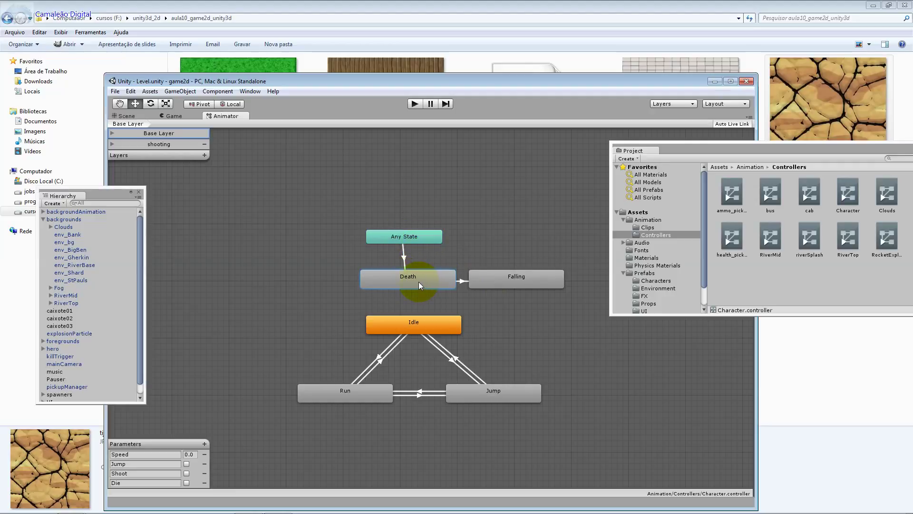
pyautogui.click(523, 278)
pyautogui.click(418, 284)
pyautogui.click(359, 380)
pyautogui.click(381, 393)
pyautogui.click(490, 390)
pyautogui.click(327, 405)
pyautogui.click(368, 394)
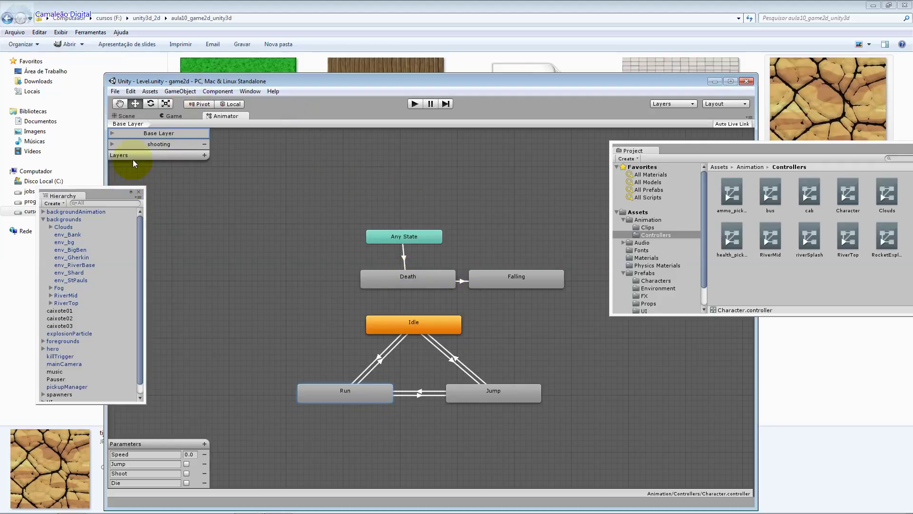
# Expand the shooting layer and select its Shoot state
pyautogui.click(114, 143)
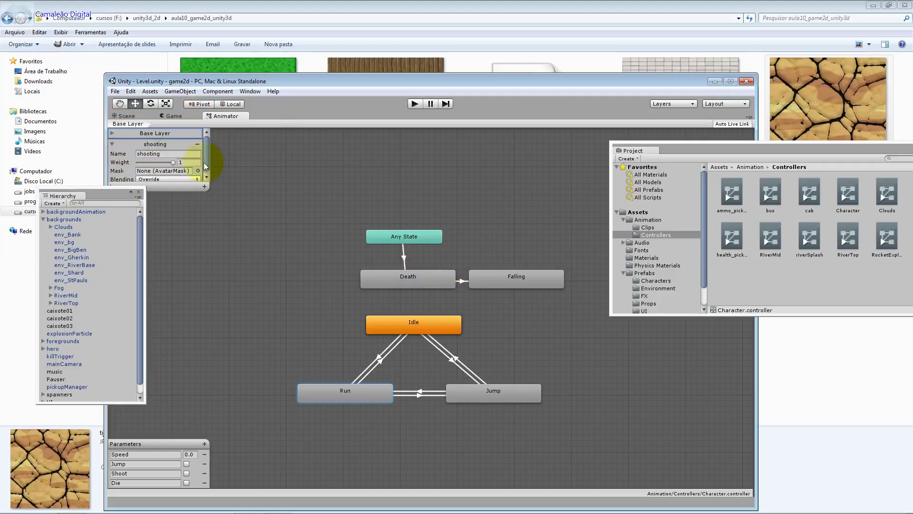
pyautogui.click(155, 144)
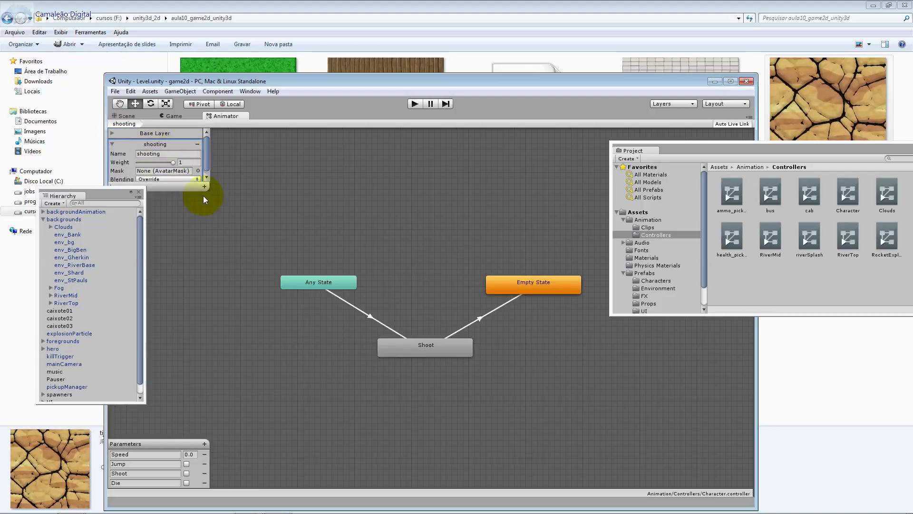
pyautogui.click(387, 341)
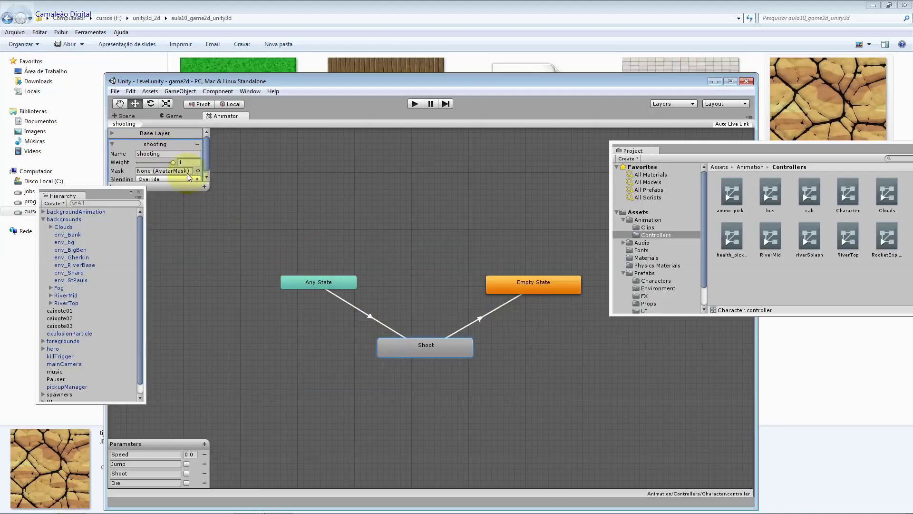
# Back on Base Layer, expand its settings and select the Any State→Death transition
pyautogui.click(157, 133)
pyautogui.click(114, 134)
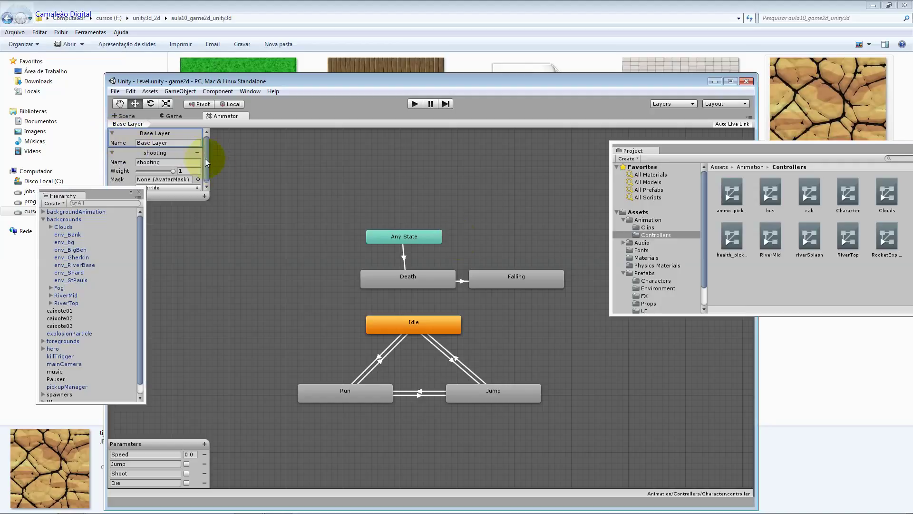
pyautogui.click(402, 261)
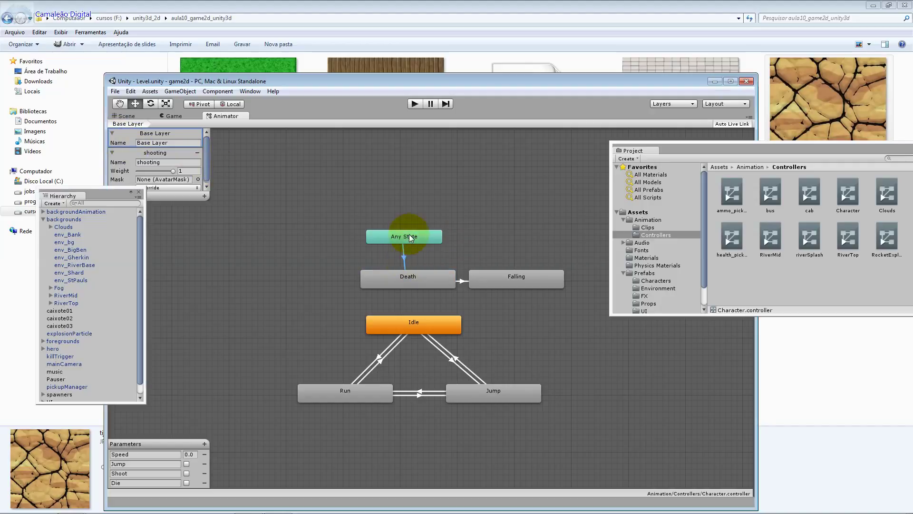
pyautogui.click(404, 257)
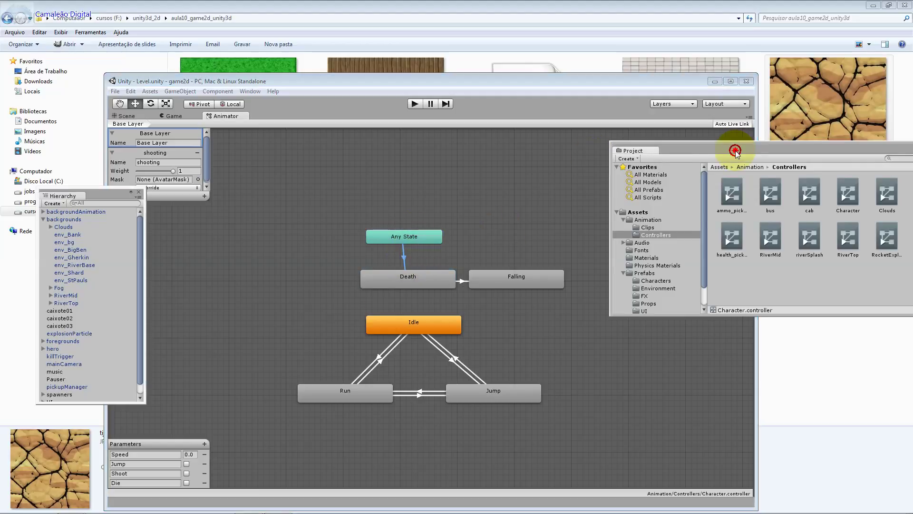
# Move the floating Project window up and to the left and make it narrower
pyautogui.moveTo(738, 149); pyautogui.dragTo(618, 131)
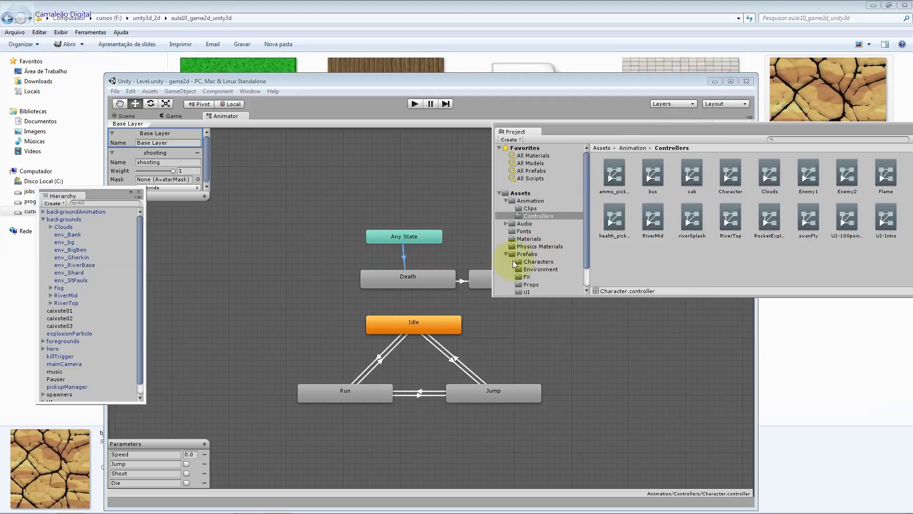
pyautogui.moveTo(493, 252); pyautogui.dragTo(562, 249)
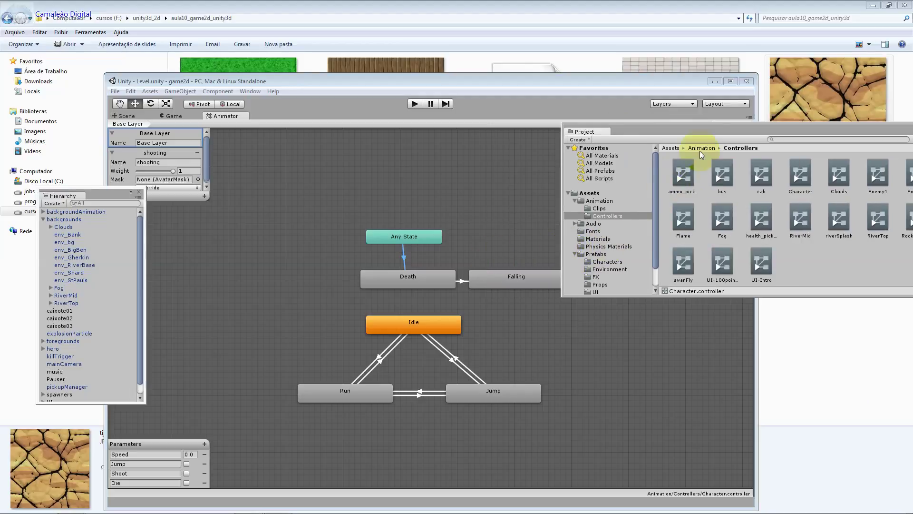
pyautogui.moveTo(709, 136); pyautogui.dragTo(640, 98)
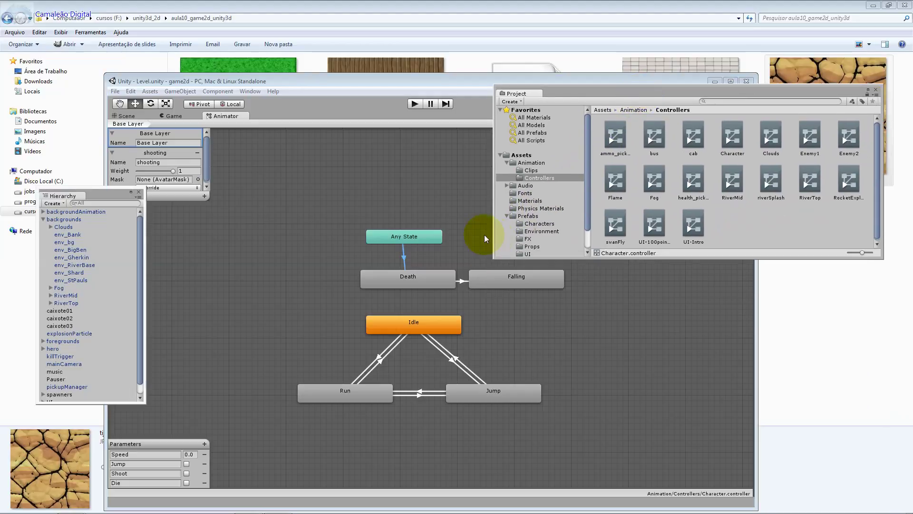
# Show the Any State to Death transition in the Inspector and browse to Prefabs/Characters
pyautogui.click(250, 92)
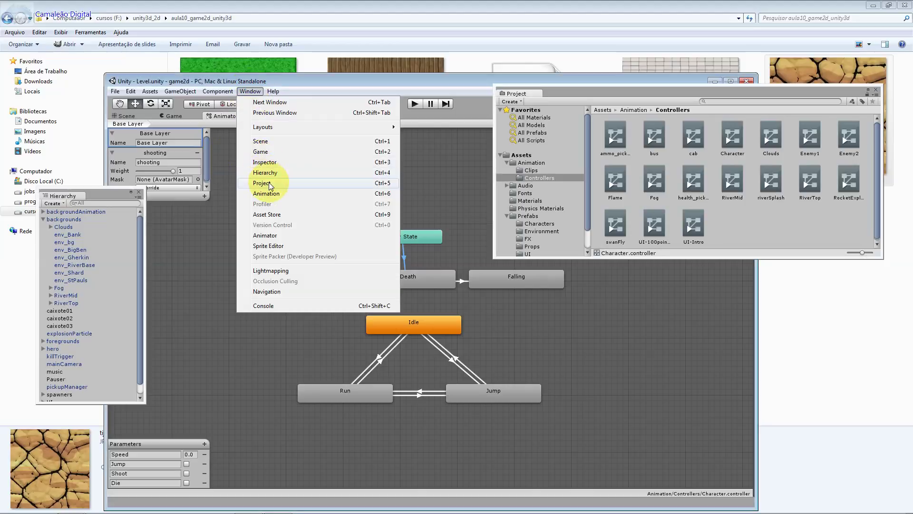
pyautogui.click(265, 164)
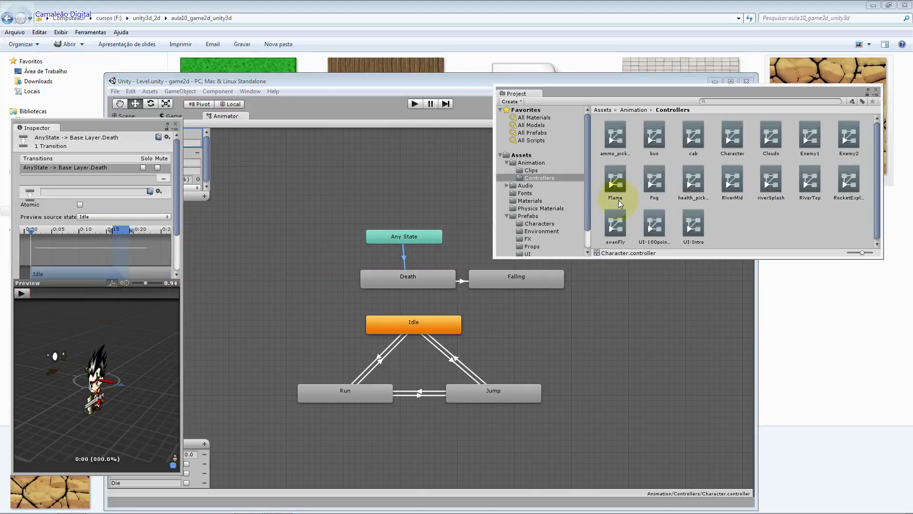
pyautogui.click(562, 223)
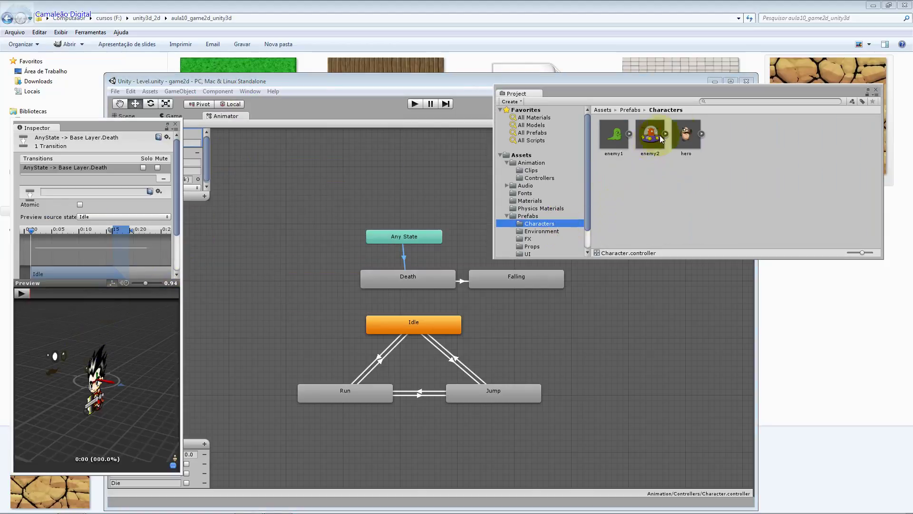
pyautogui.moveTo(115, 338)
pyautogui.mouseDown()
pyautogui.moveTo(214, 357)
pyautogui.moveTo(246, 321)
pyautogui.moveTo(160, 301)
pyautogui.moveTo(49, 427)
pyautogui.mouseUp()
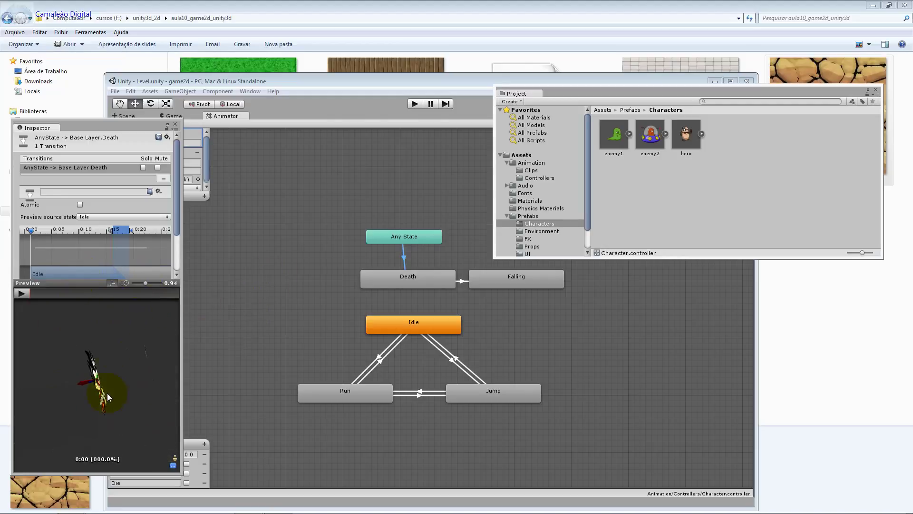
# Scrub the Any State to Death blend to about 0:20, then play the Death to Falling preview
pyautogui.moveTo(52, 454); pyautogui.dragTo(119, 390)
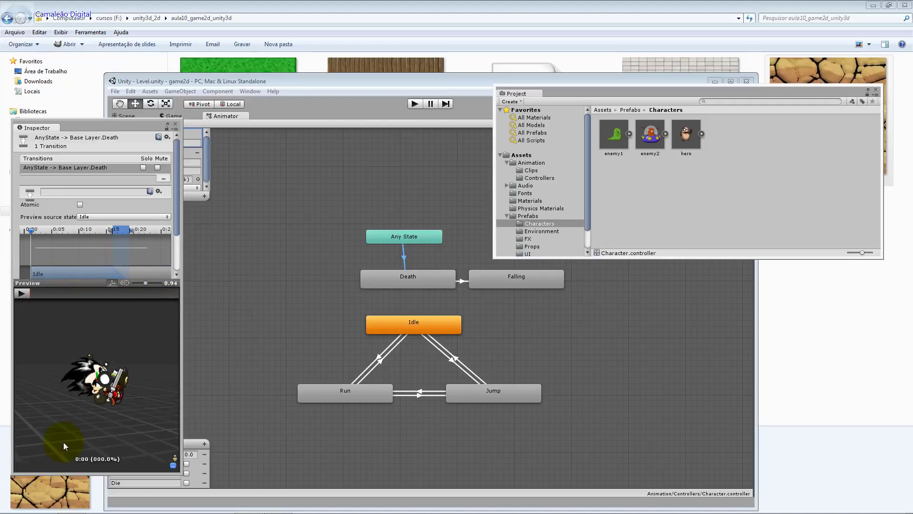
pyautogui.moveTo(31, 230)
pyautogui.mouseDown()
pyautogui.moveTo(88, 236)
pyautogui.moveTo(132, 262)
pyautogui.moveTo(87, 261)
pyautogui.mouseUp()
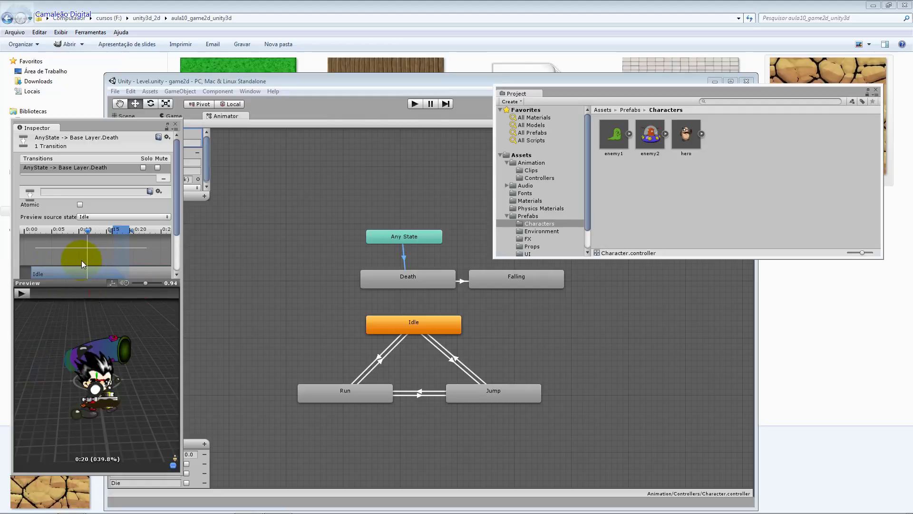
pyautogui.click(397, 238)
pyautogui.click(404, 257)
pyautogui.click(403, 279)
pyautogui.click(404, 259)
pyautogui.click(462, 282)
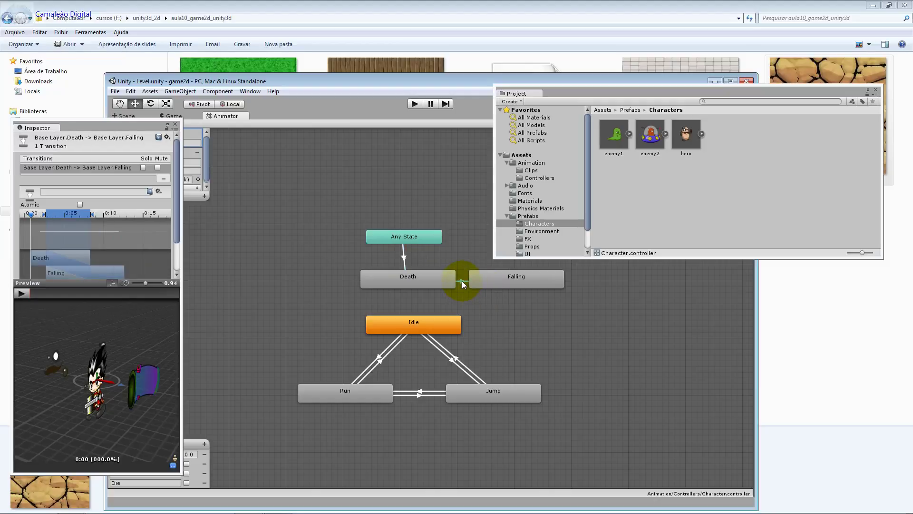
pyautogui.click(21, 293)
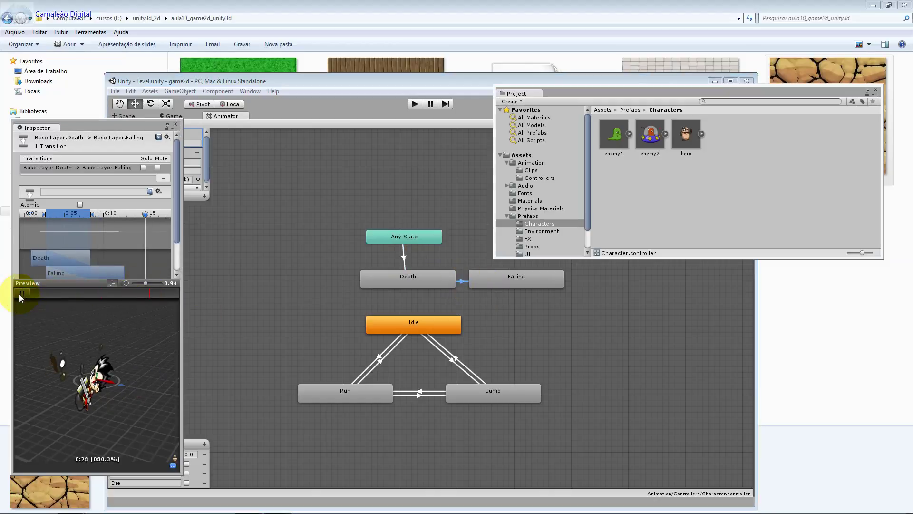
pyautogui.click(21, 294)
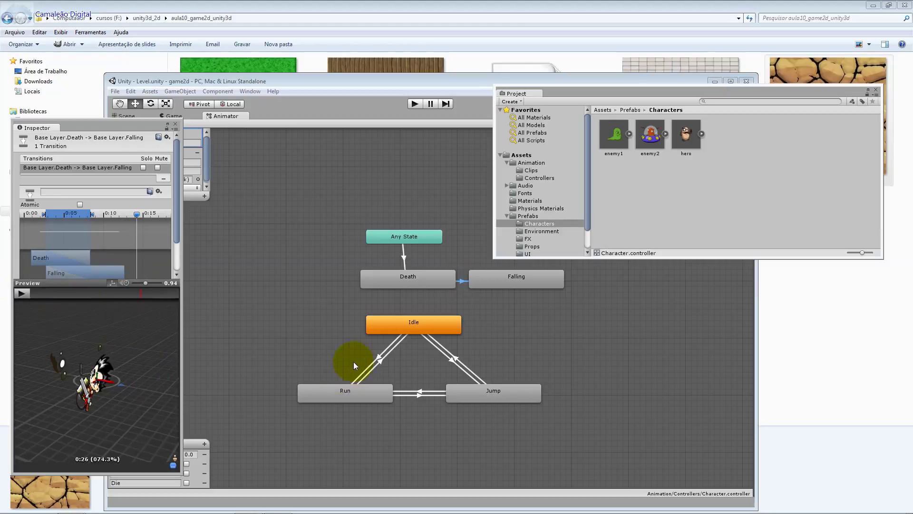
# Scrub the Idle to Run blend to mid-point and the Idle to Jump blend slightly forward
pyautogui.click(404, 330)
pyautogui.click(378, 358)
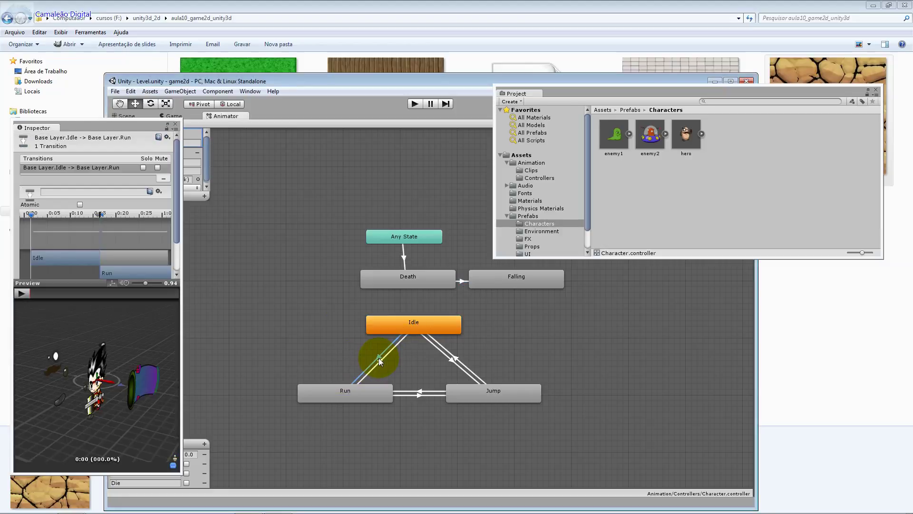
pyautogui.moveTo(30, 214)
pyautogui.mouseDown()
pyautogui.moveTo(122, 227)
pyautogui.moveTo(106, 232)
pyautogui.mouseUp()
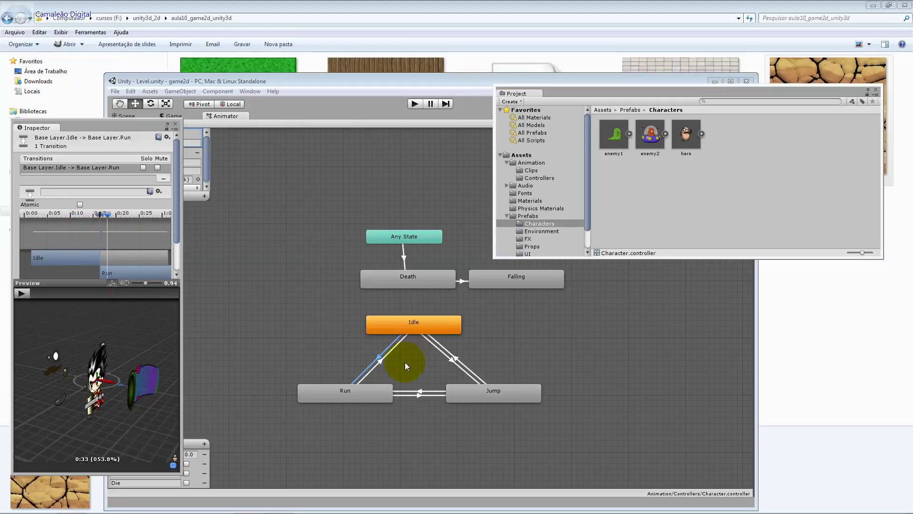
pyautogui.click(452, 359)
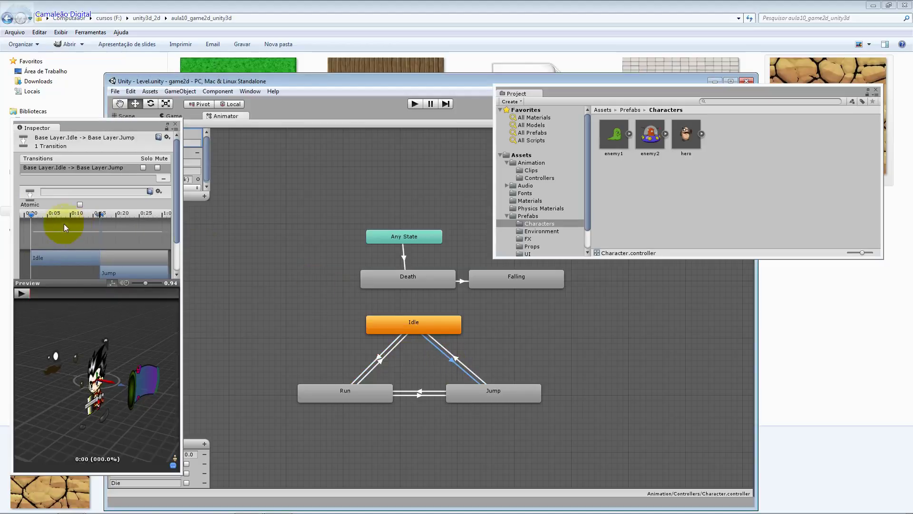
pyautogui.moveTo(31, 215); pyautogui.dragTo(132, 229)
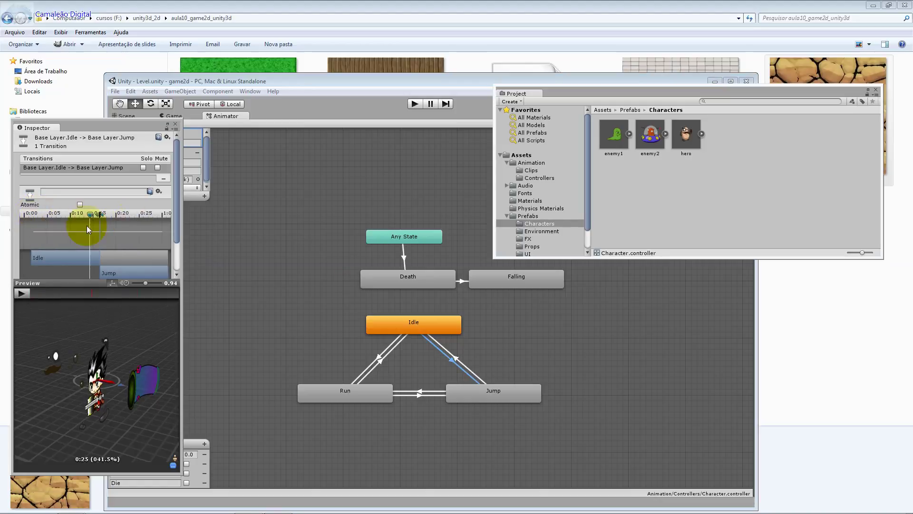
# Scrub the Idle to Run blend further, then the Run to Idle blend to about 0:20
pyautogui.click(329, 399)
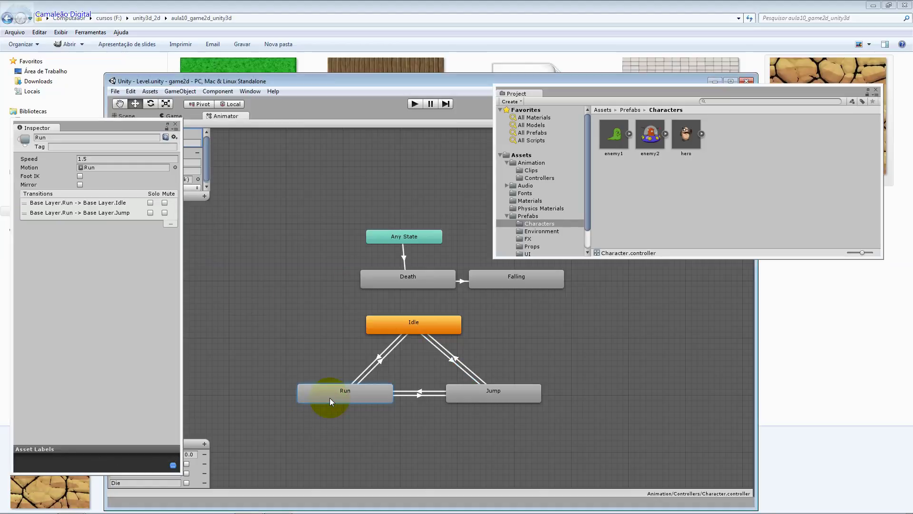
pyautogui.click(381, 356)
pyautogui.moveTo(32, 217); pyautogui.dragTo(112, 232)
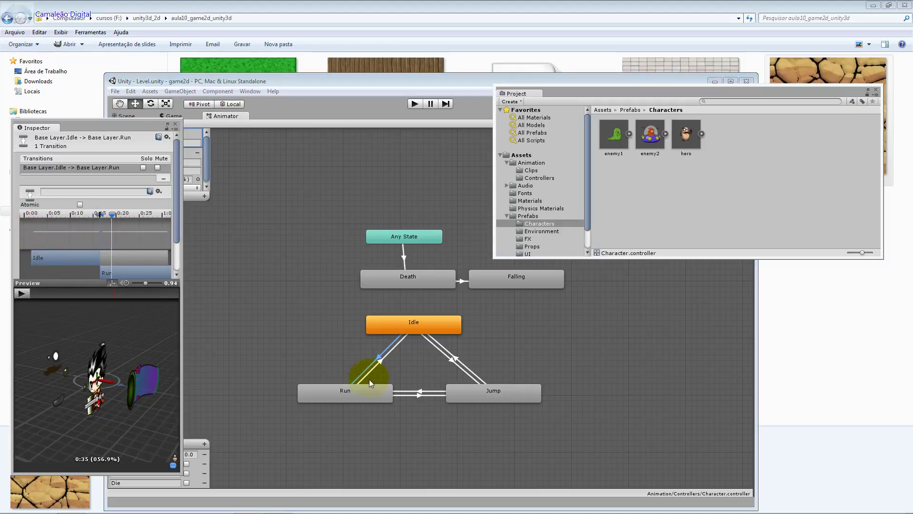
pyautogui.click(379, 362)
pyautogui.moveTo(30, 217); pyautogui.dragTo(116, 223)
pyautogui.moveTo(138, 376); pyautogui.dragTo(421, 392)
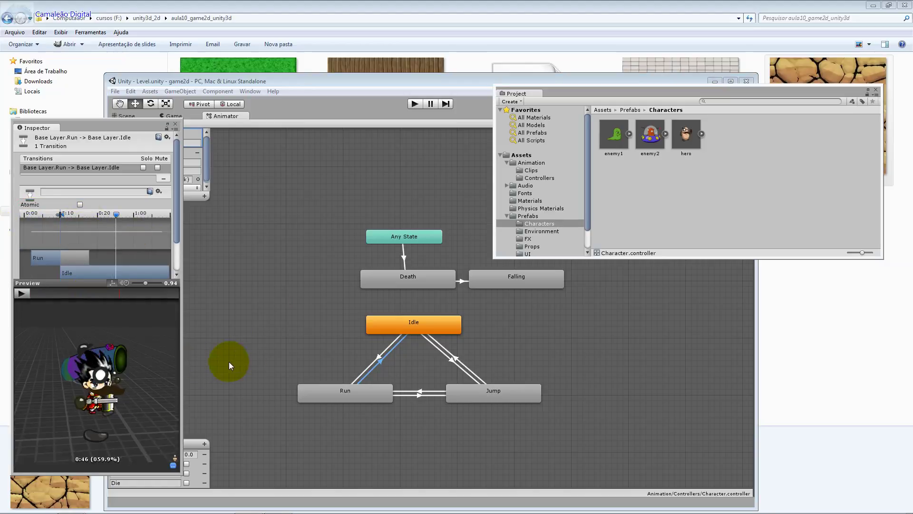
# Scrub the Idle to Jump transition preview to about 0:19
pyautogui.click(495, 396)
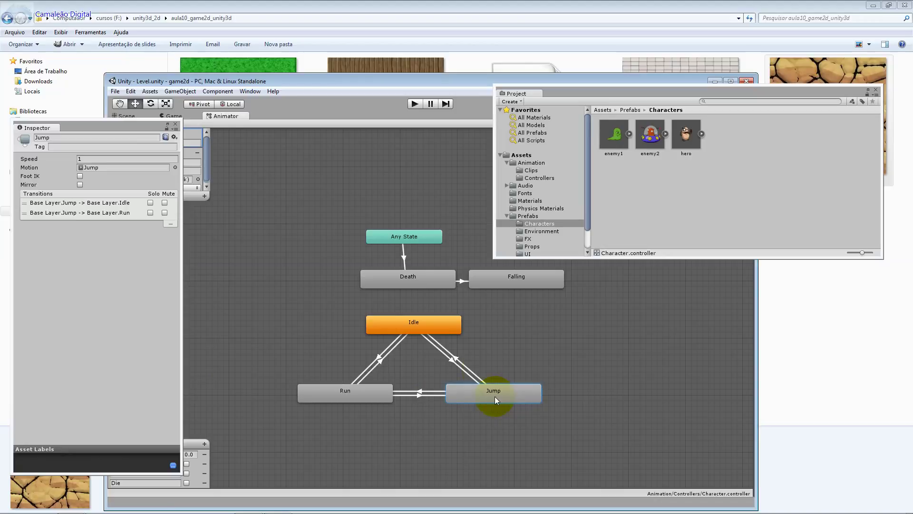
pyautogui.click(453, 365)
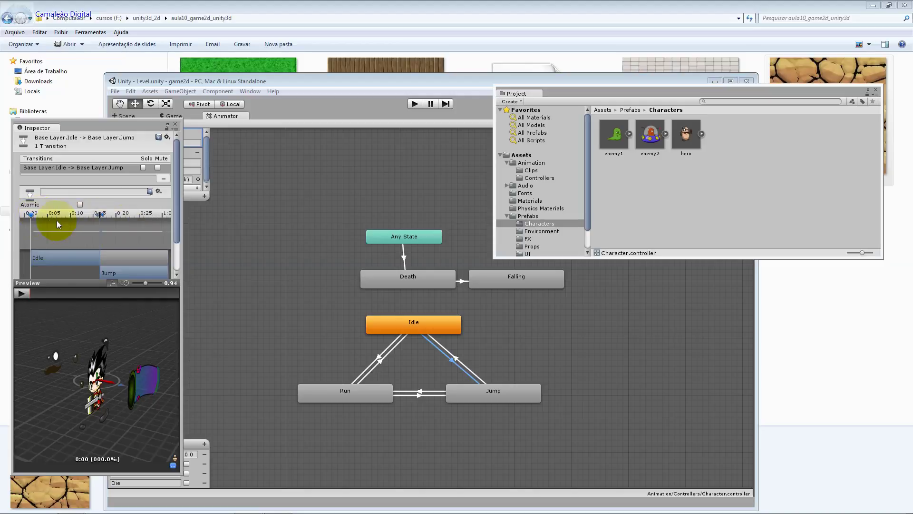
pyautogui.moveTo(30, 213)
pyautogui.mouseDown()
pyautogui.moveTo(132, 222)
pyautogui.moveTo(157, 233)
pyautogui.mouseUp()
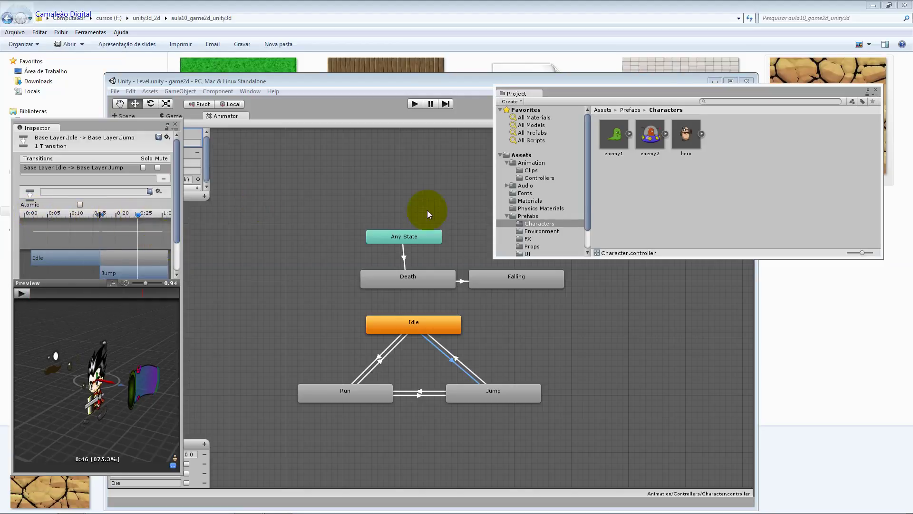
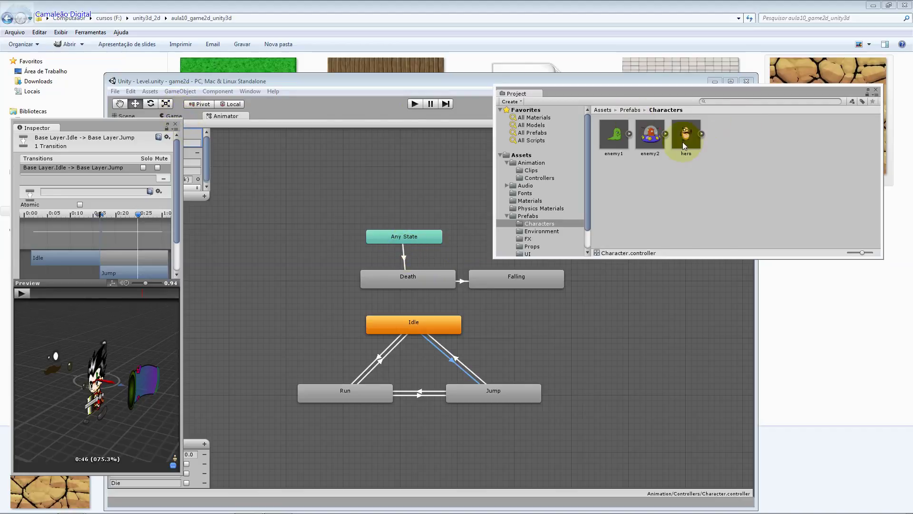
# Expand the hero prefab and inspect its rightFoot, leftFoot, leftHand, Gun and hat parts
pyautogui.click(702, 134)
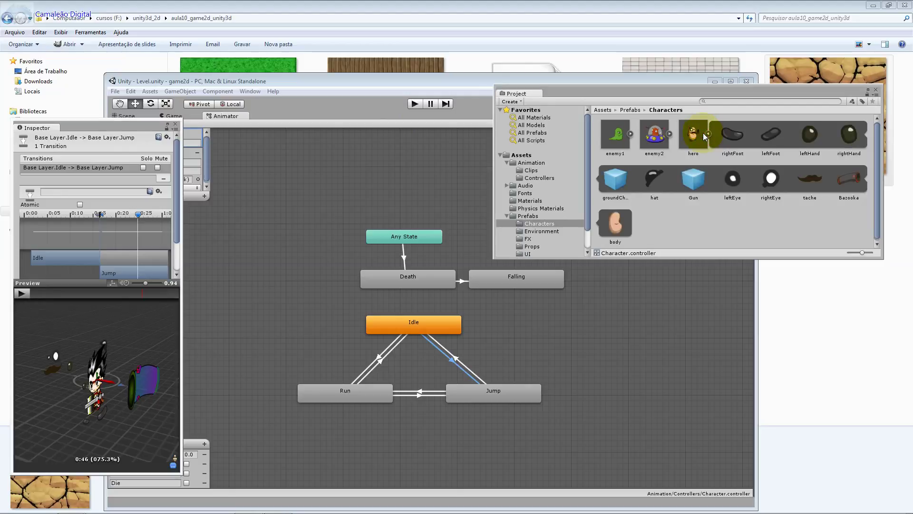
pyautogui.click(746, 153)
pyautogui.click(766, 137)
pyautogui.click(809, 144)
pyautogui.click(692, 182)
pyautogui.click(652, 183)
pyautogui.click(698, 183)
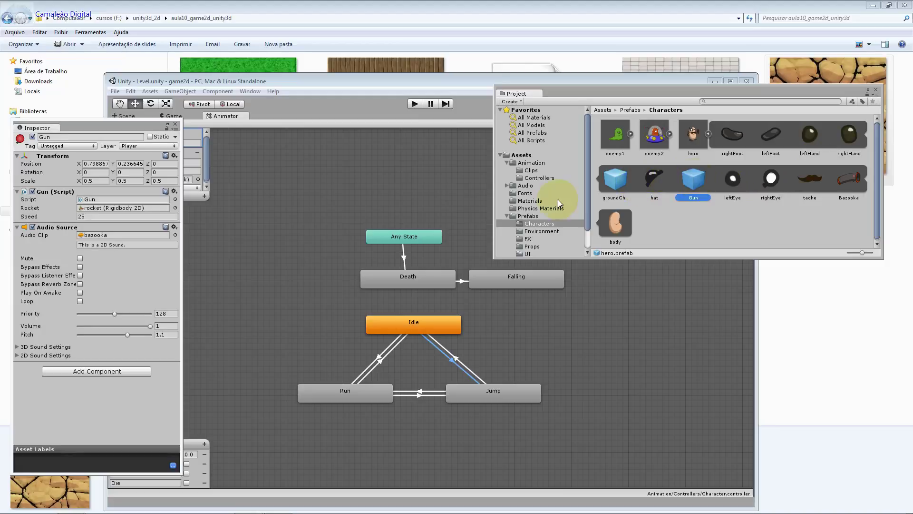
# Locate the Gun's bazooka clip in Audio/FX and toggle Loop on its Audio Source
pyautogui.click(121, 235)
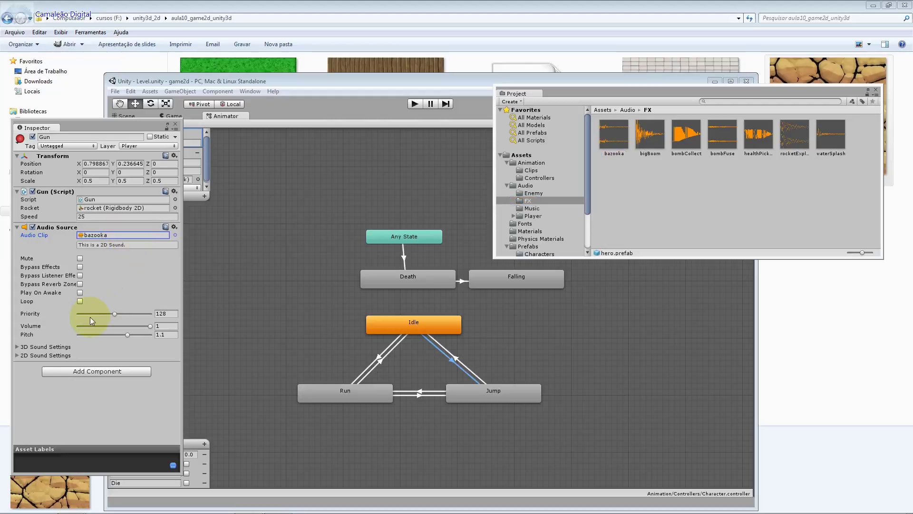
pyautogui.click(79, 302)
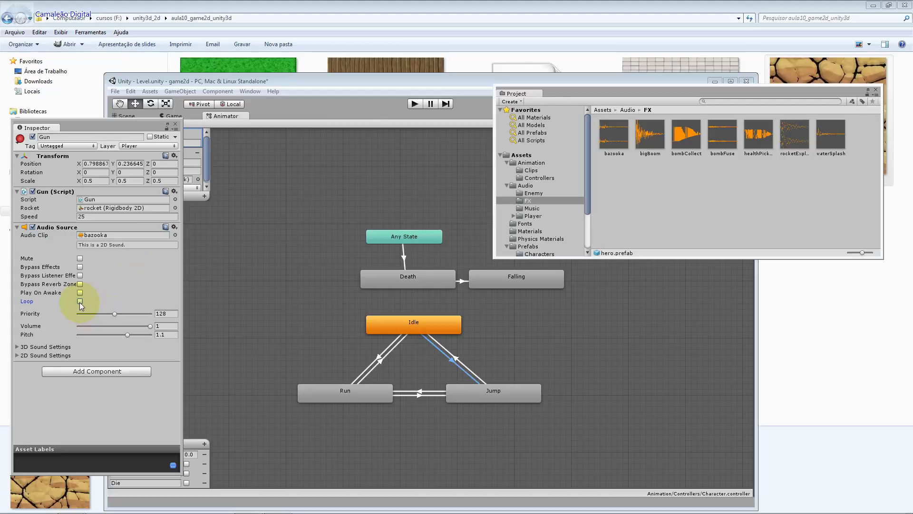
pyautogui.click(167, 326)
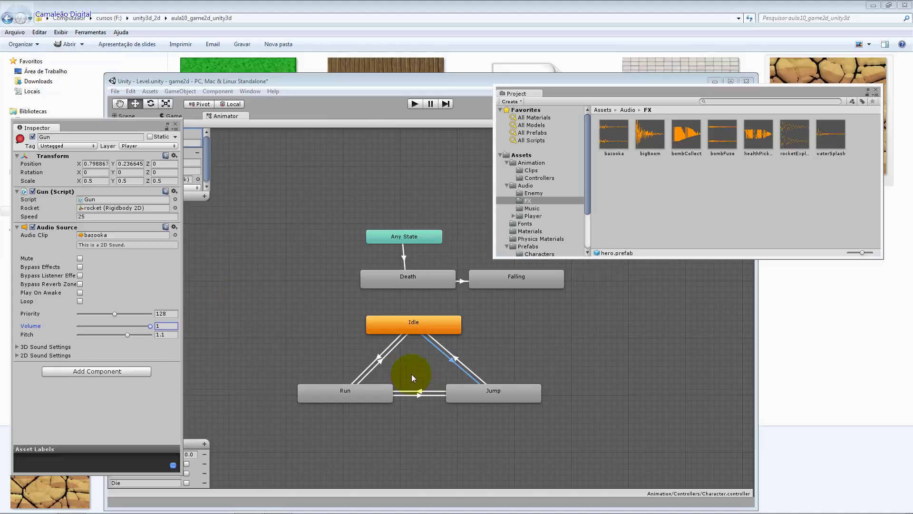
pyautogui.click(418, 397)
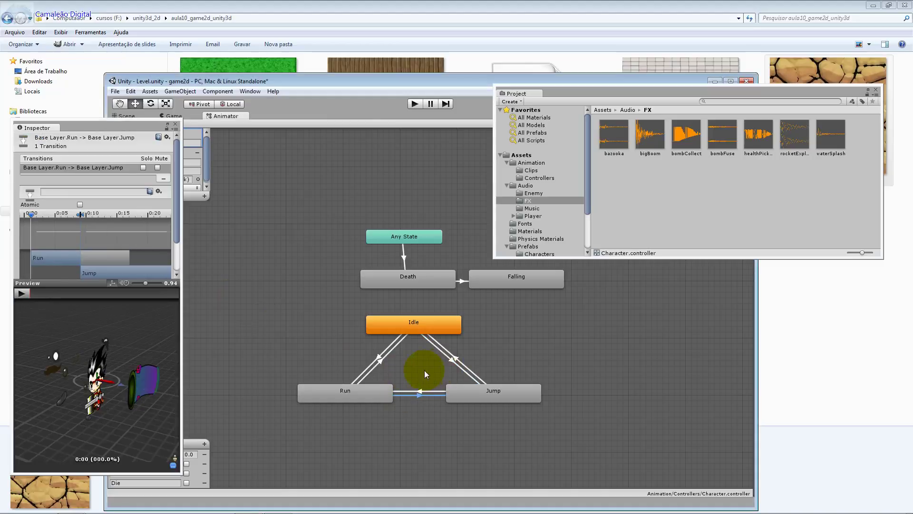
# Inspect the Idle, Run and Jump animator states, then view the level in Scene and Game views
pyautogui.click(402, 324)
pyautogui.click(383, 396)
pyautogui.click(482, 389)
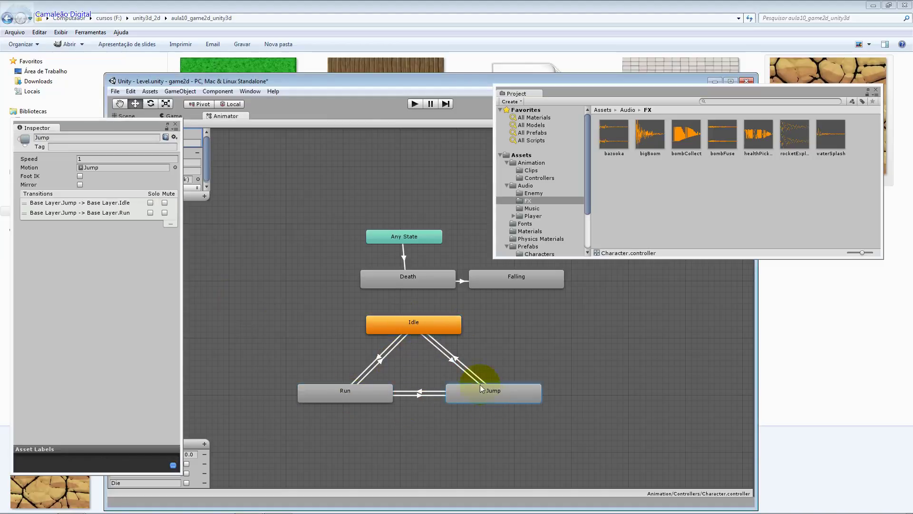
pyautogui.click(126, 116)
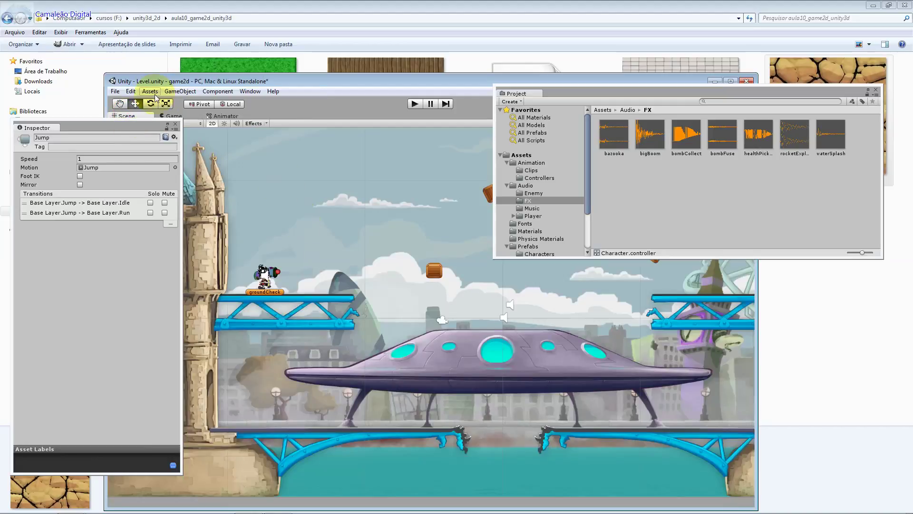
pyautogui.click(173, 117)
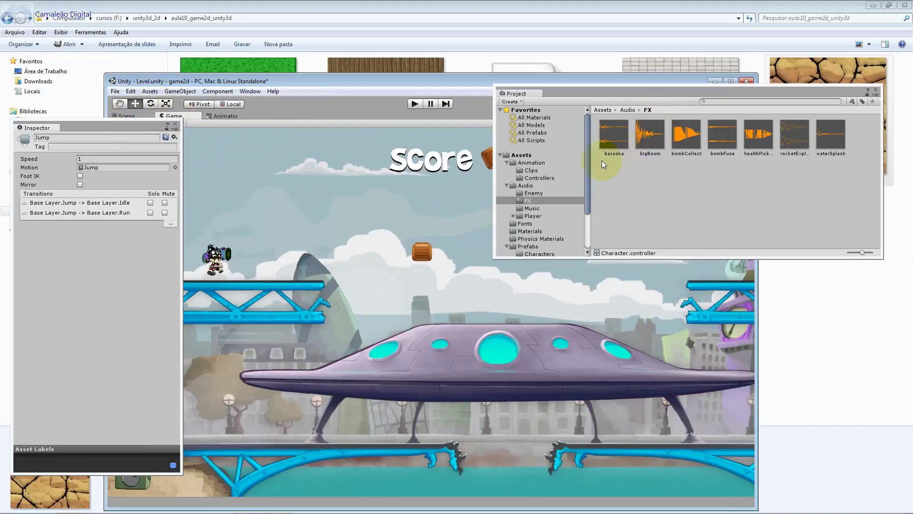
# Open Animation/Clips and play the BombLanding clip preview in the Inspector
pyautogui.click(556, 177)
pyautogui.click(555, 164)
pyautogui.doubleClick(613, 137)
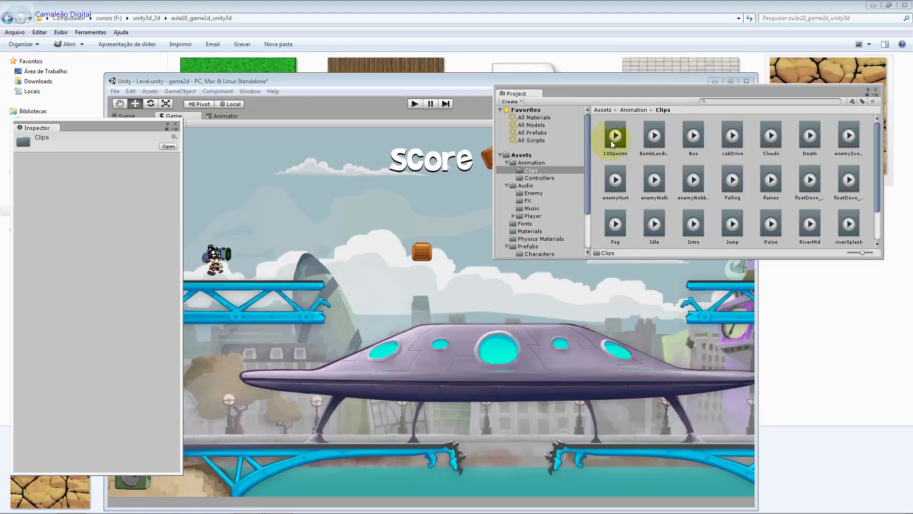
pyautogui.click(648, 142)
pyautogui.click(286, 327)
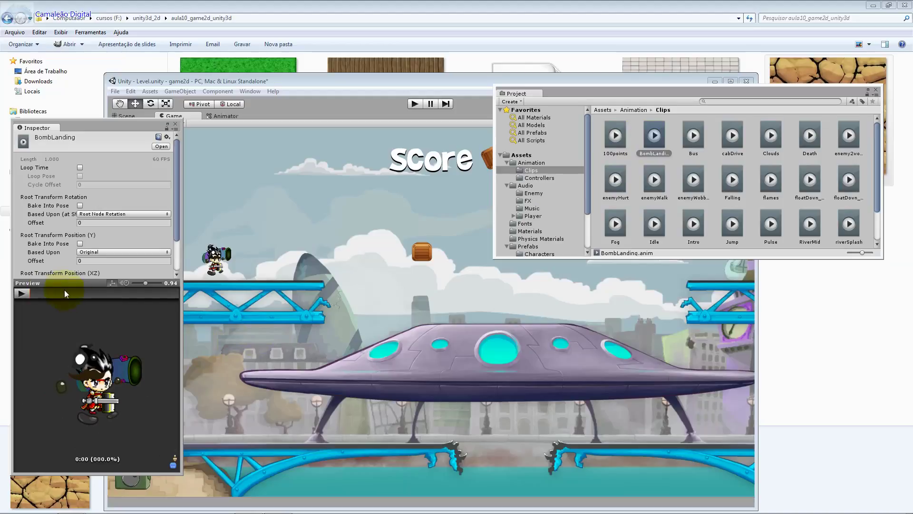
pyautogui.click(27, 292)
# Inspect the enemyWalk and enemyWobble clips, ending on the game view
pyautogui.click(654, 180)
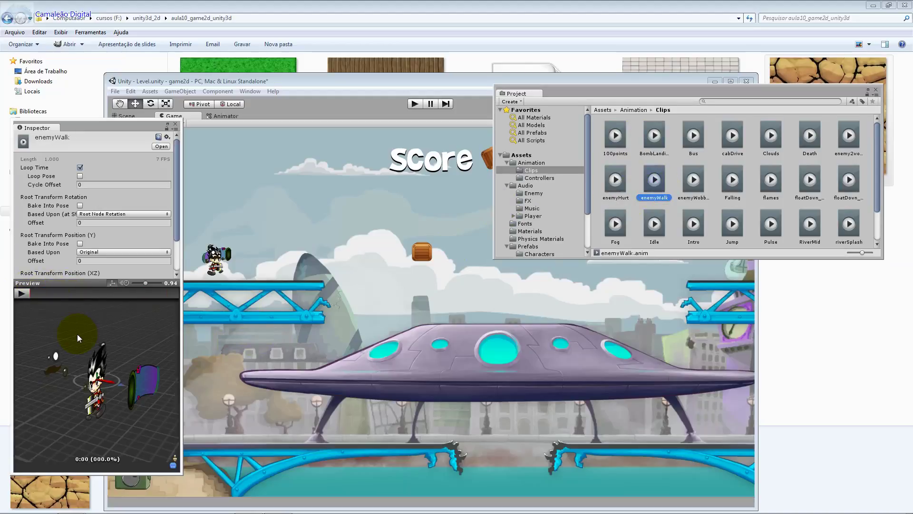
pyautogui.click(19, 284)
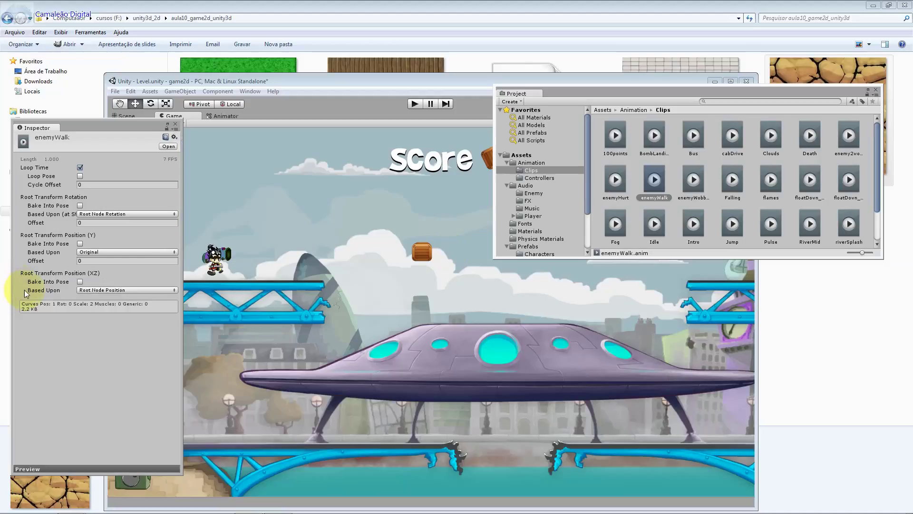
pyautogui.click(63, 469)
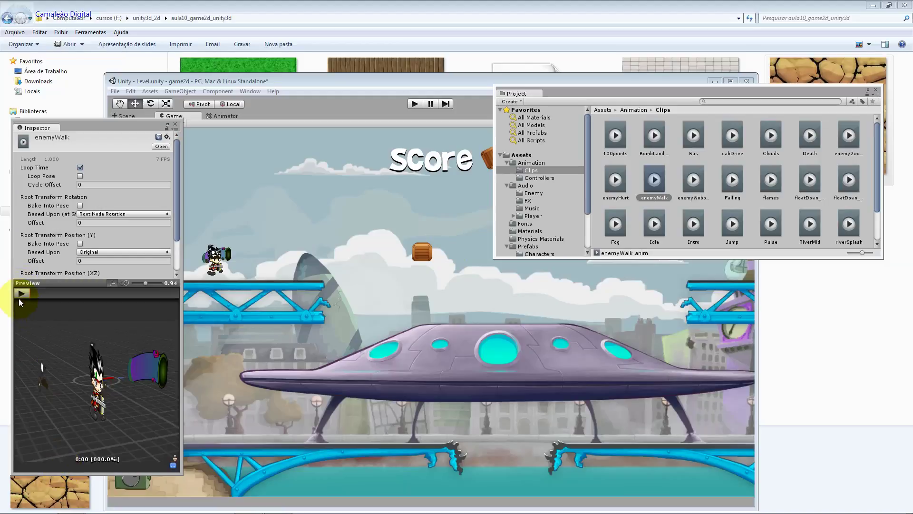
pyautogui.click(694, 180)
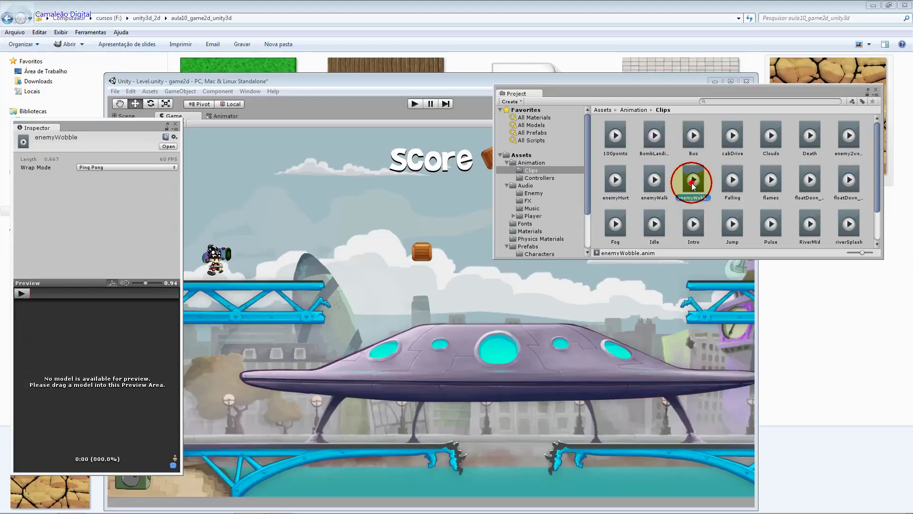
pyautogui.click(220, 116)
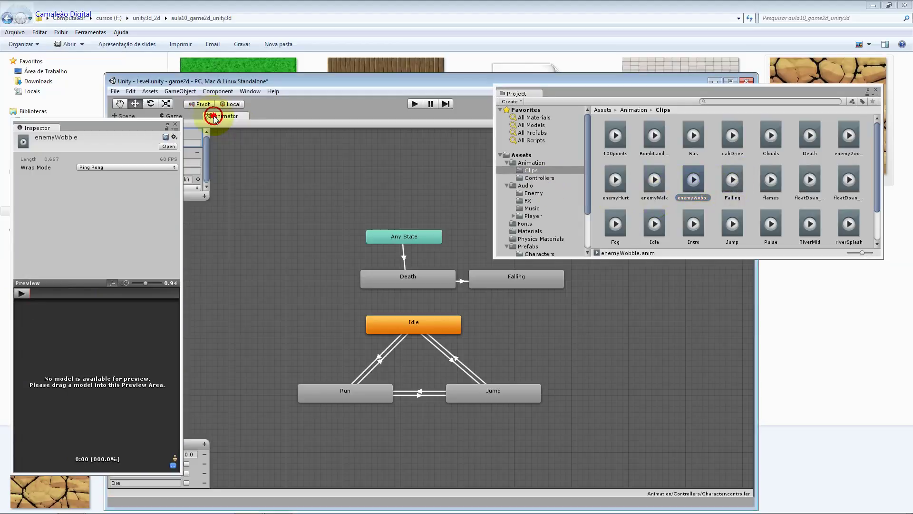
pyautogui.click(172, 116)
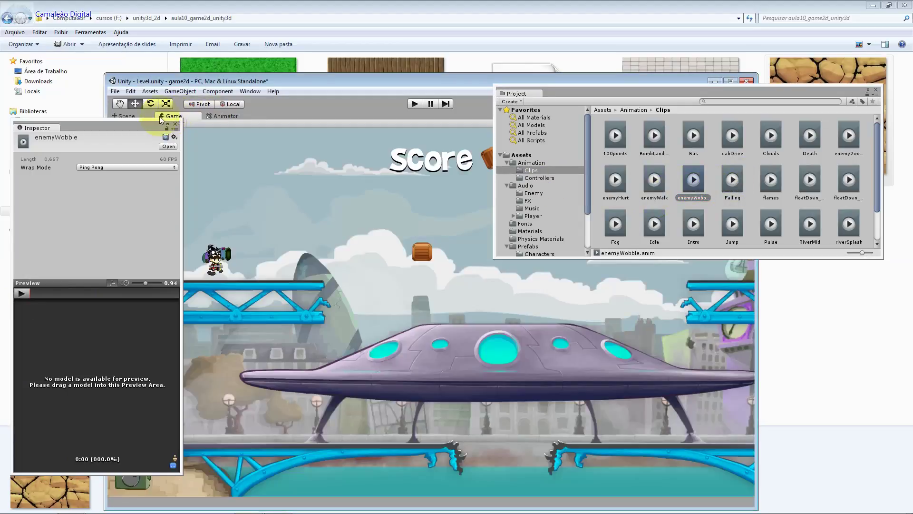
# Browse the health_pickup, Fog, swanFly, ammo_pickup, Clouds and Enemy1 controllers' state graphs
pyautogui.click(539, 178)
pyautogui.doubleClick(694, 179)
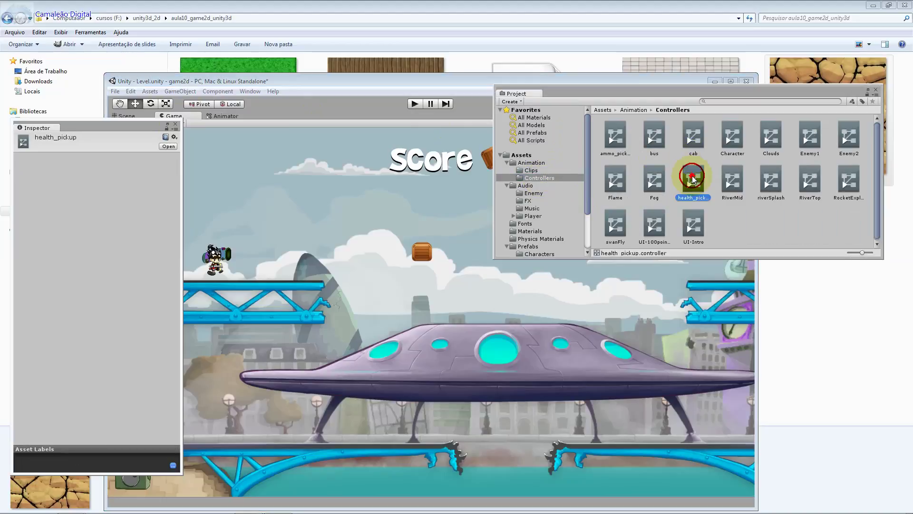
pyautogui.click(653, 177)
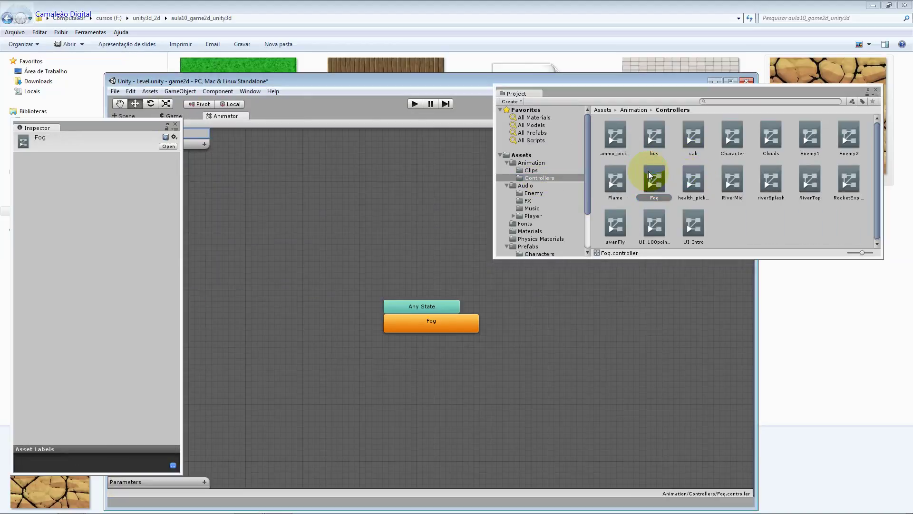
pyautogui.click(619, 223)
pyautogui.click(653, 183)
pyautogui.click(623, 139)
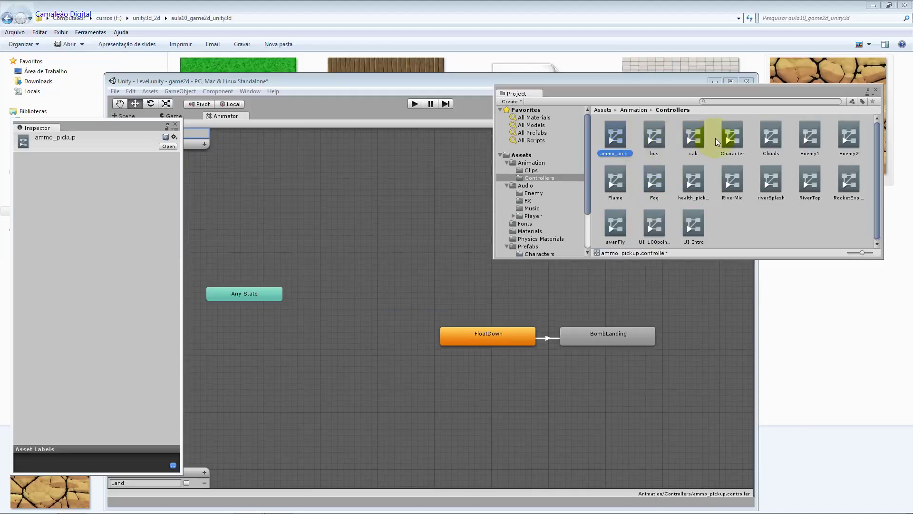
pyautogui.click(773, 137)
pyautogui.click(811, 136)
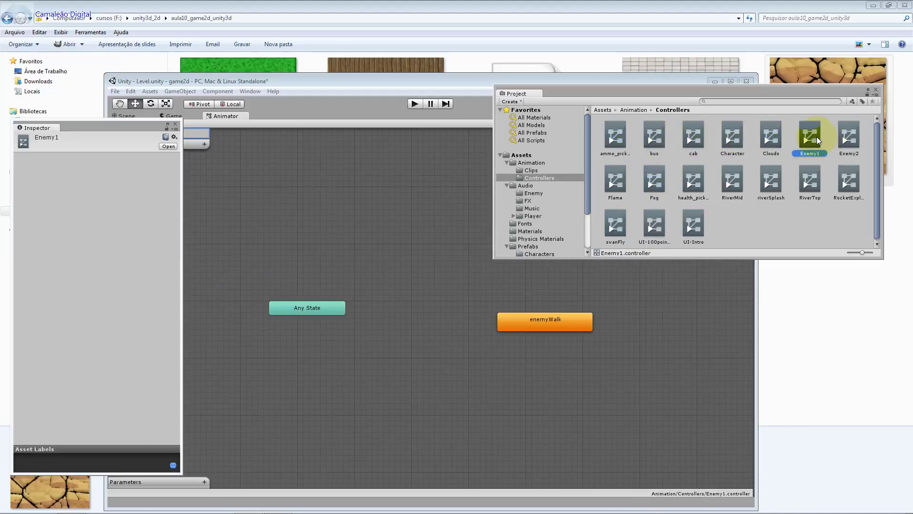
# Show the level in the scene view and go back up to the Animation folder
pyautogui.click(124, 116)
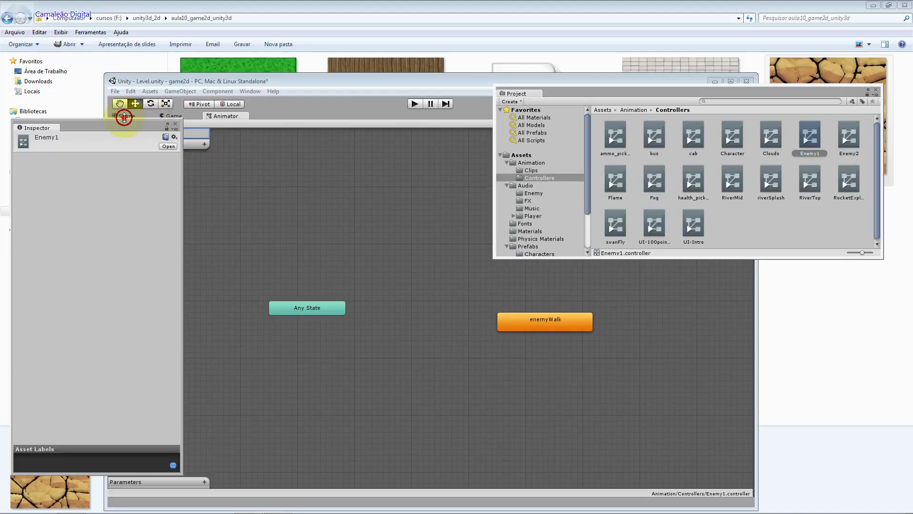
pyautogui.click(549, 175)
pyautogui.click(549, 162)
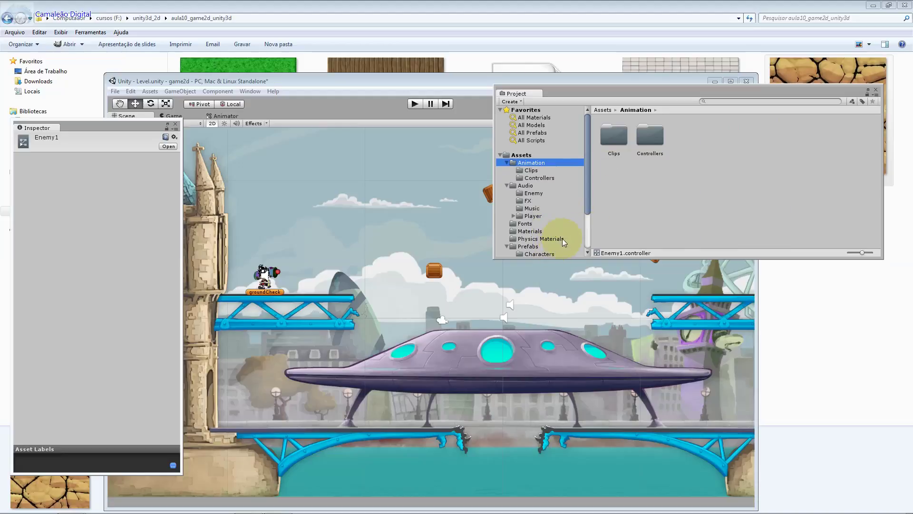
# Open Prefabs/Characters and inspect the enemy2 prefab's enemy2wobble animator state
pyautogui.click(589, 230)
pyautogui.click(547, 200)
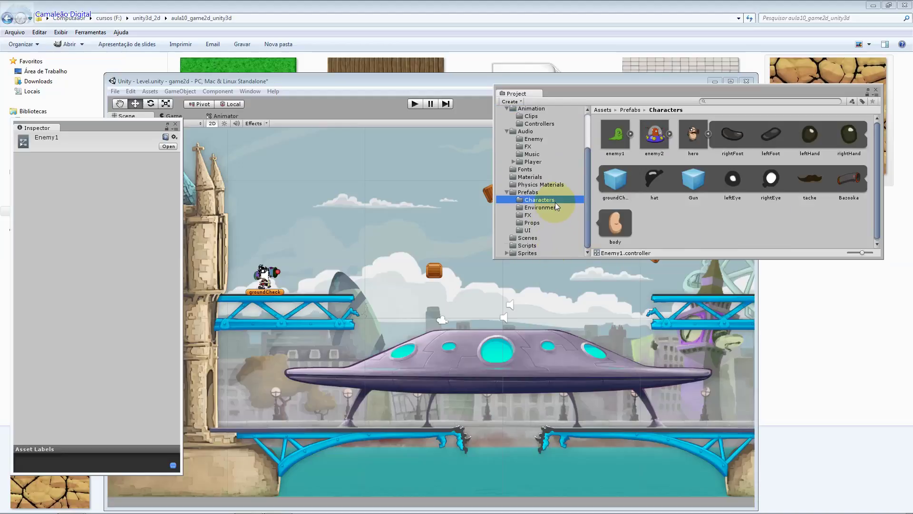
pyautogui.moveTo(680, 149); pyautogui.dragTo(94, 463)
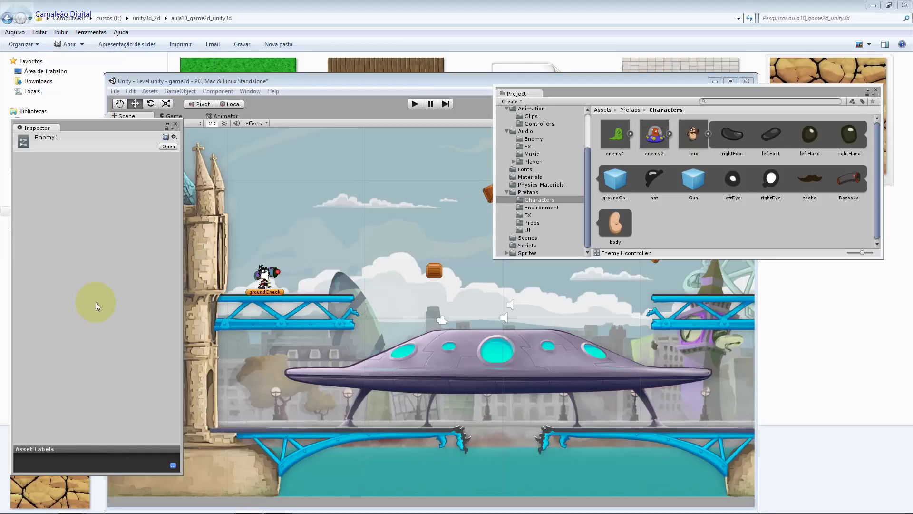
pyautogui.click(654, 135)
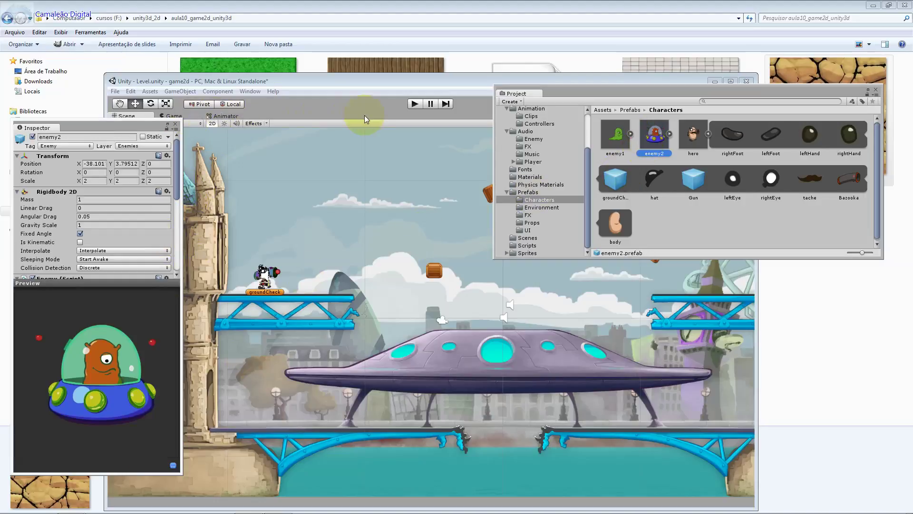
pyautogui.click(227, 116)
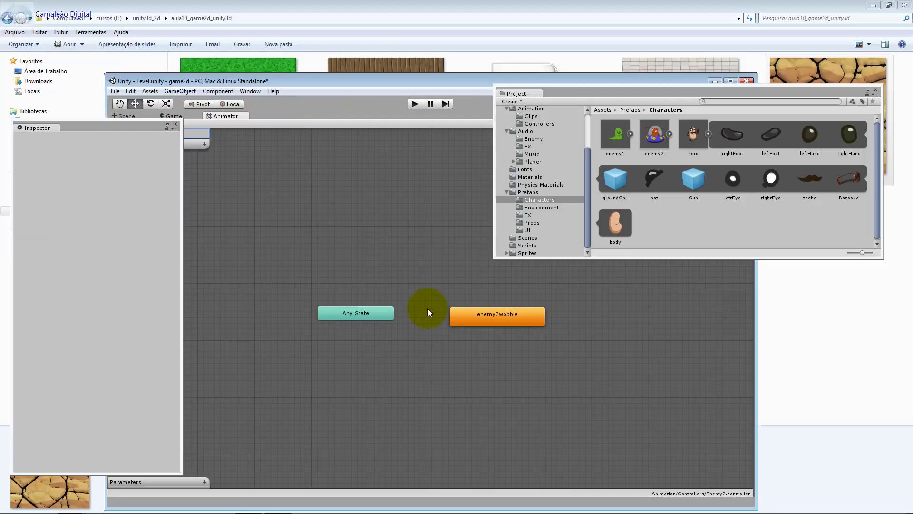
pyautogui.click(483, 314)
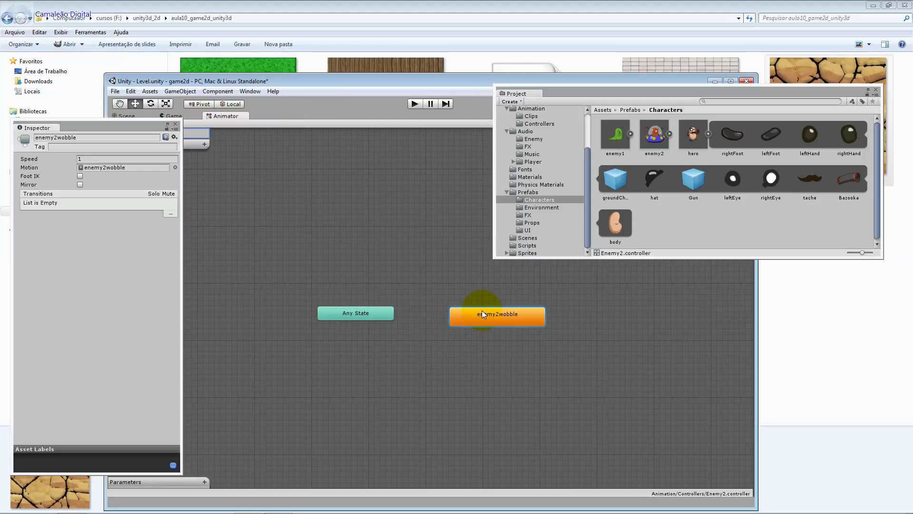
pyautogui.click(73, 451)
pyautogui.click(73, 468)
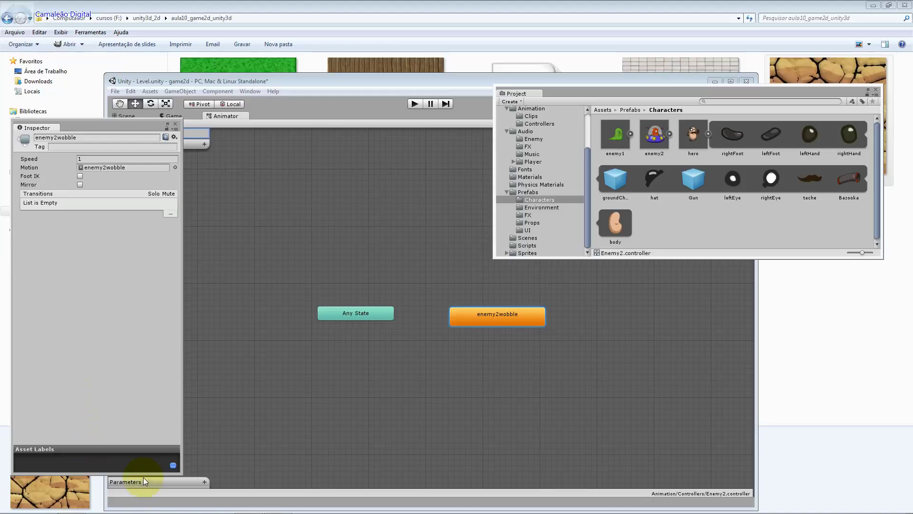
pyautogui.moveTo(144, 474); pyautogui.dragTo(184, 323)
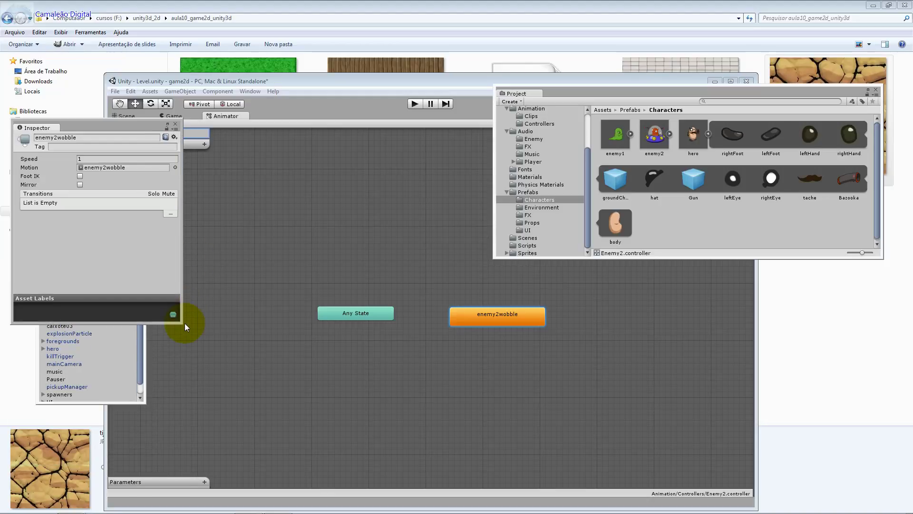
# Inspect the enemy1 prefab's enemyWalk state, then return to the scene view
pyautogui.click(616, 134)
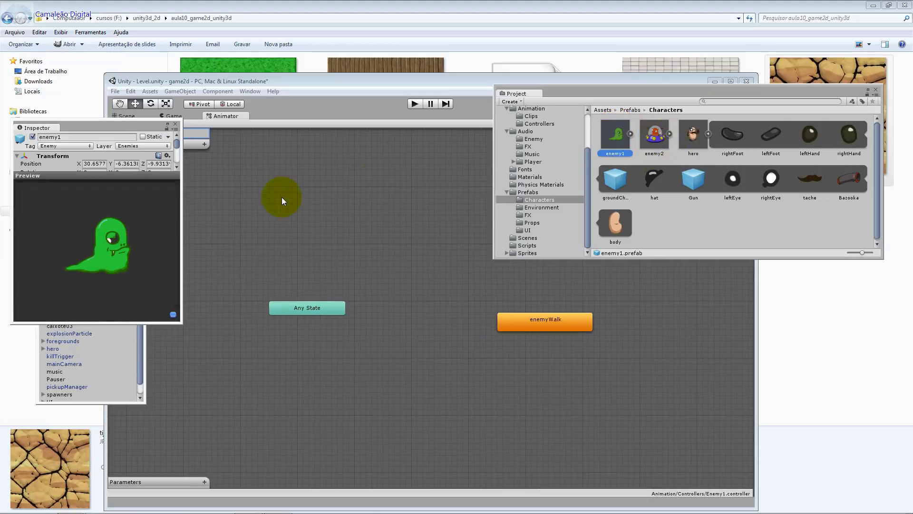
pyautogui.click(523, 316)
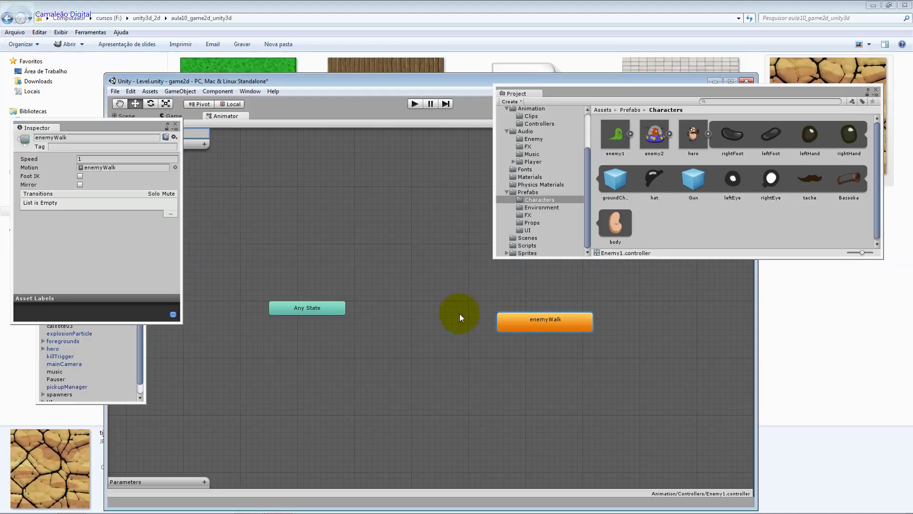
pyautogui.moveTo(149, 128); pyautogui.dragTo(144, 171)
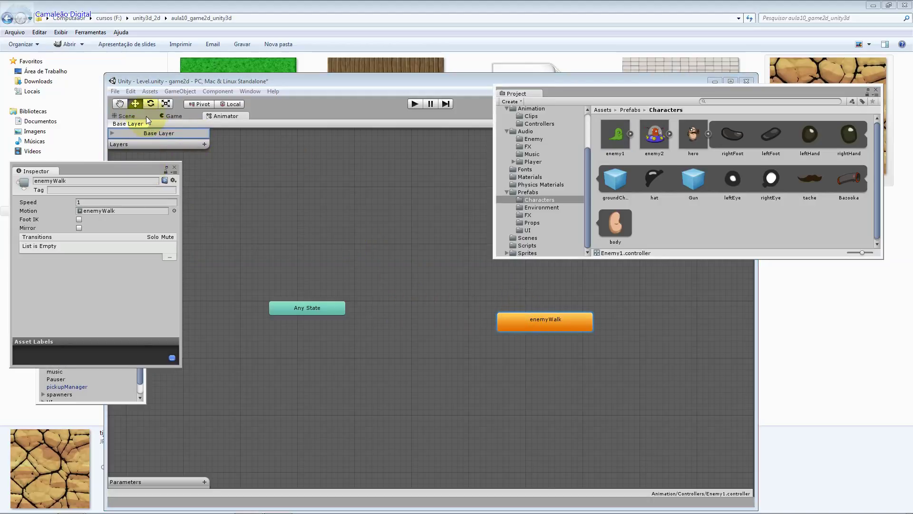
pyautogui.click(147, 116)
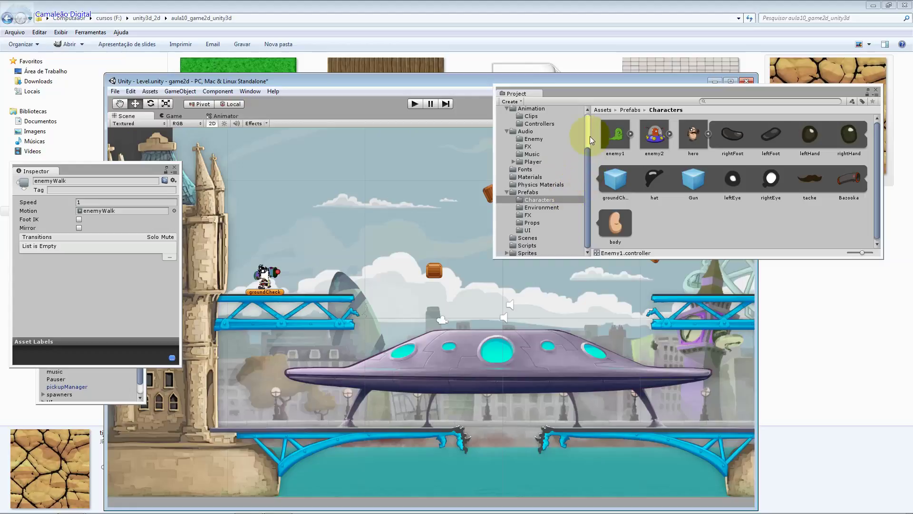
# Open the Character animator controller and inspect its Any State to Death transition
pyautogui.scroll(3, 588, 140)
pyautogui.click(549, 159)
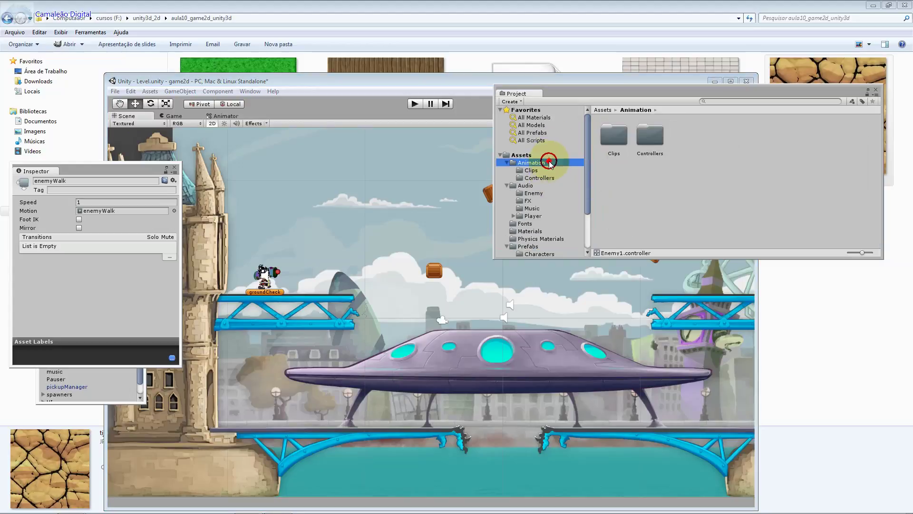
pyautogui.doubleClick(650, 139)
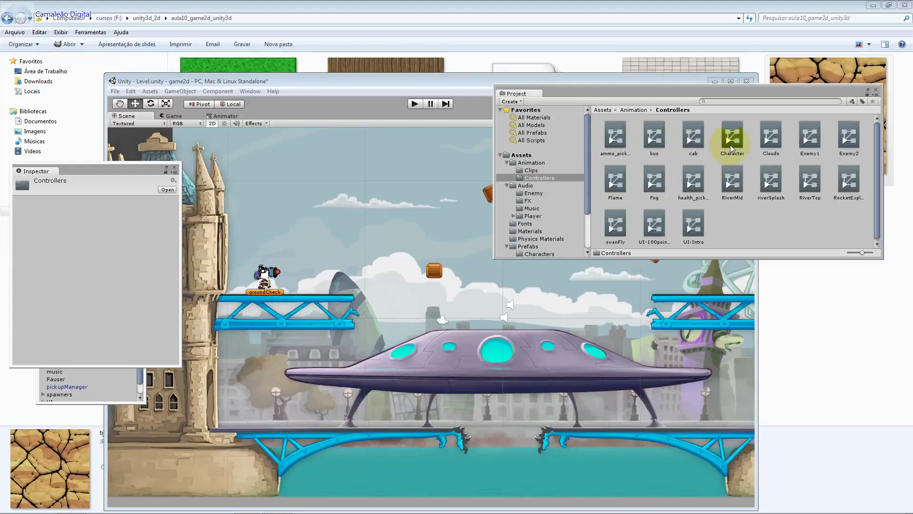
pyautogui.doubleClick(732, 143)
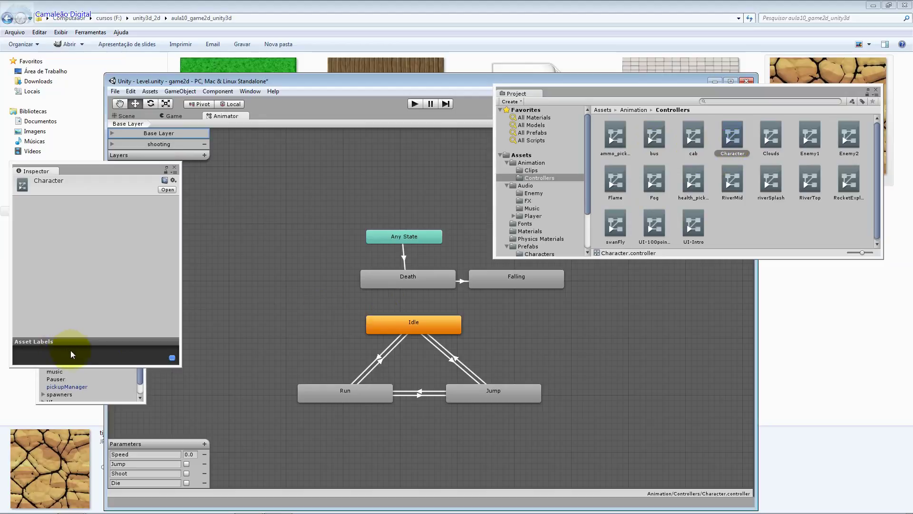
pyautogui.moveTo(85, 364); pyautogui.dragTo(80, 444)
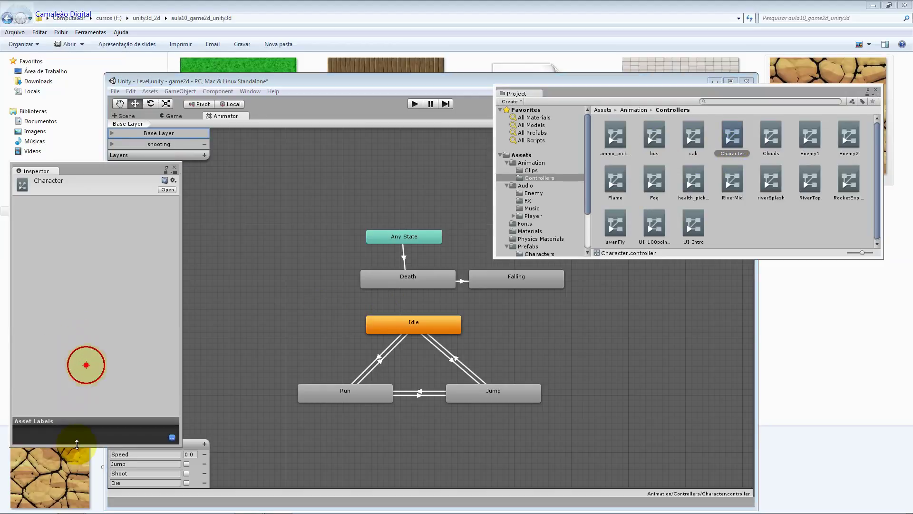
pyautogui.click(405, 258)
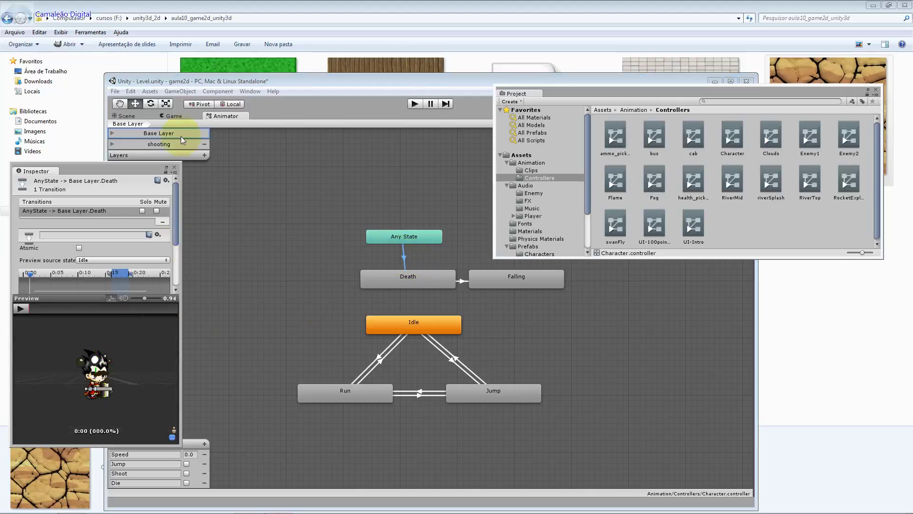
# Return to the level's scene view and show the Characters prefabs folder
pyautogui.click(156, 116)
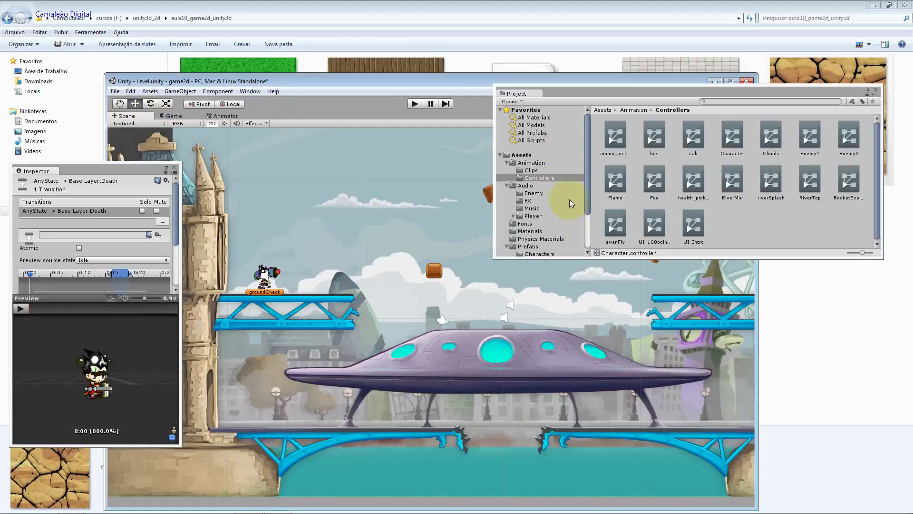
pyautogui.scroll(-3, 588, 216)
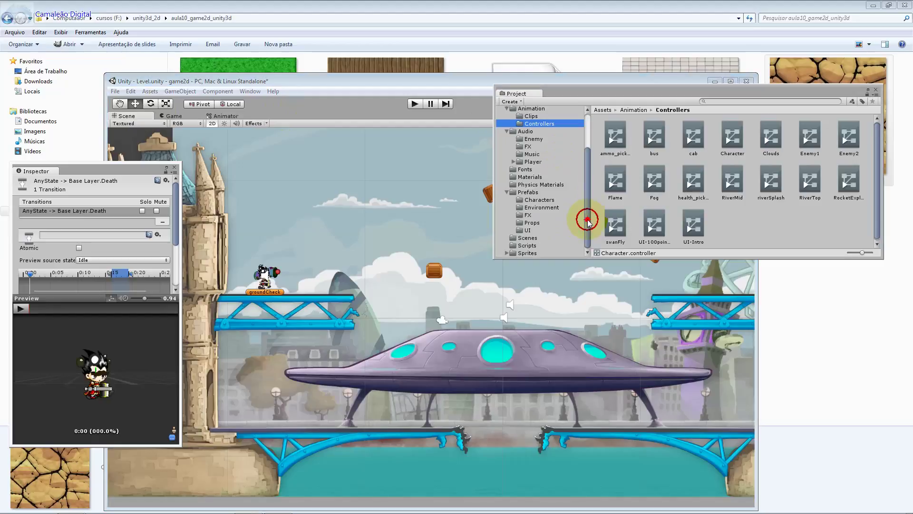
pyautogui.click(547, 200)
# Load enemy2 into the Death transition preview, rotate it and play it, then restore the Character graph
pyautogui.moveTo(660, 147); pyautogui.dragTo(95, 371)
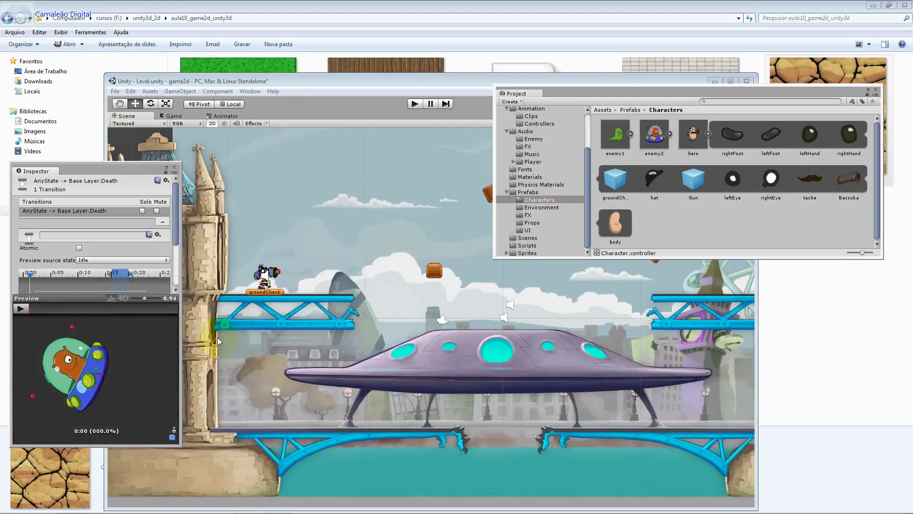
pyautogui.moveTo(64, 328); pyautogui.dragTo(42, 364)
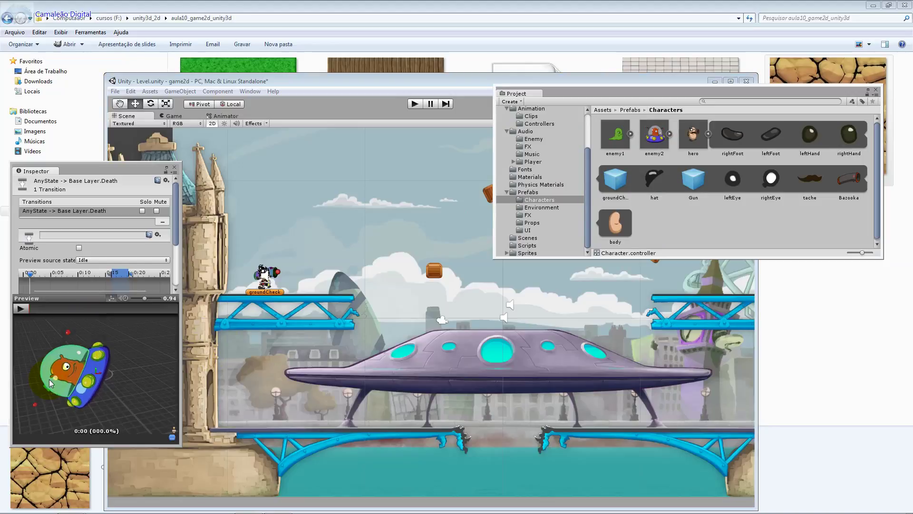
pyautogui.moveTo(41, 364); pyautogui.dragTo(52, 307)
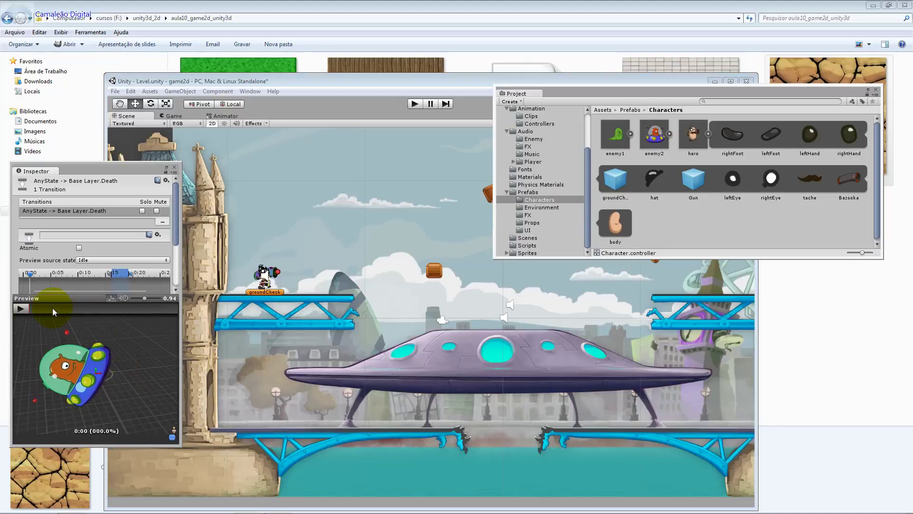
pyautogui.click(27, 311)
pyautogui.click(26, 311)
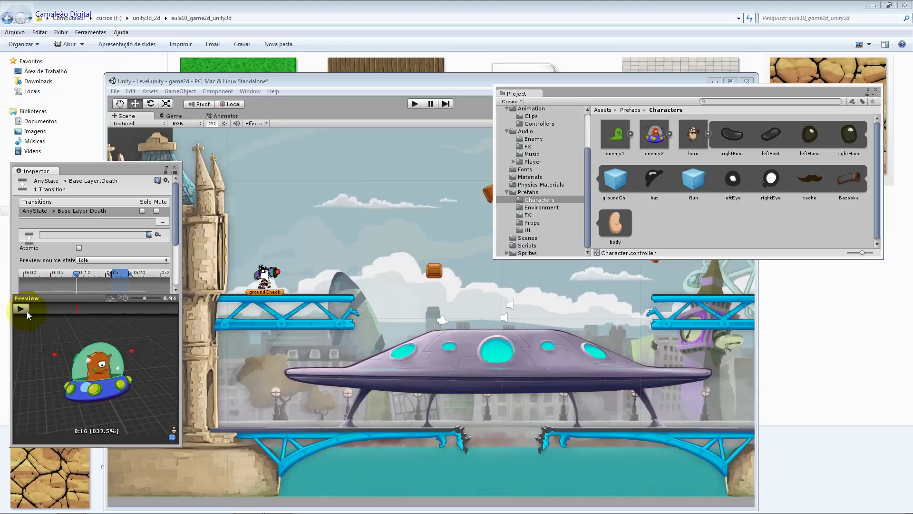
pyautogui.click(26, 311)
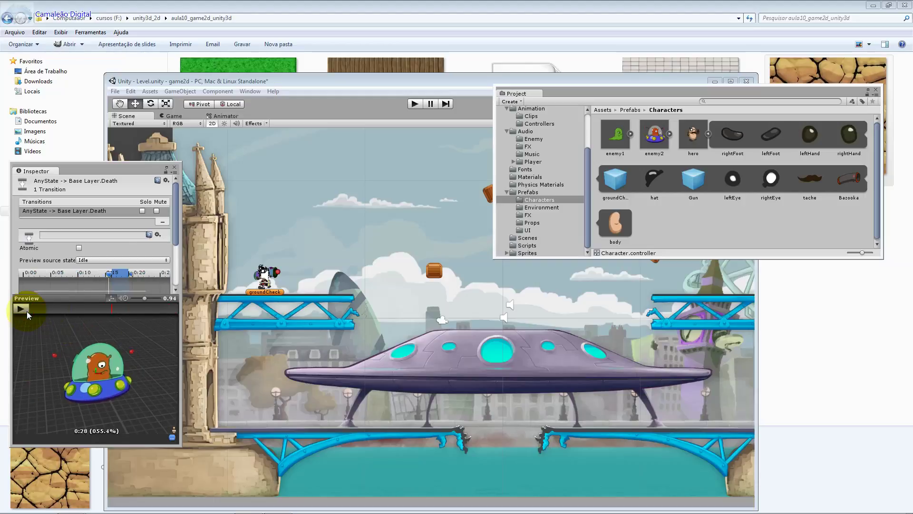
pyautogui.click(216, 116)
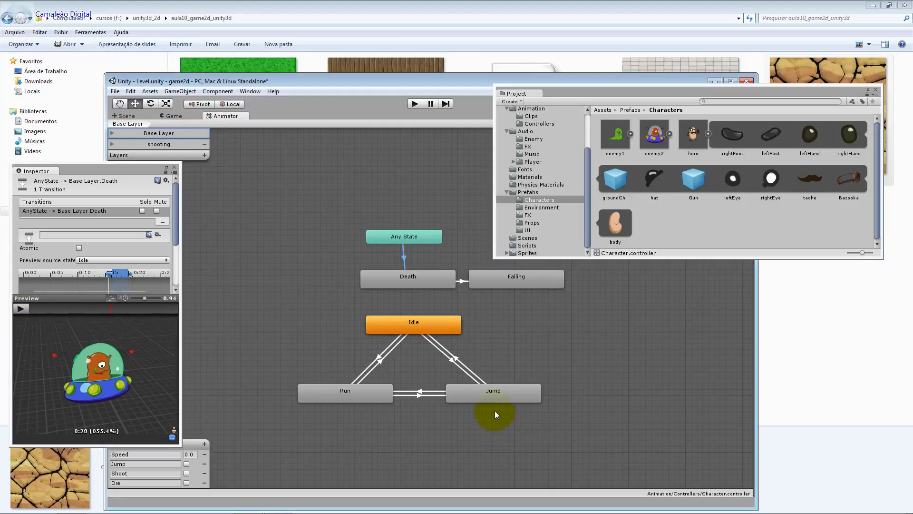
# Inspect the Jump, Run, Idle, Death and Falling states, then show part_splash, part_warp and splash in Prefabs/FX
pyautogui.click(499, 398)
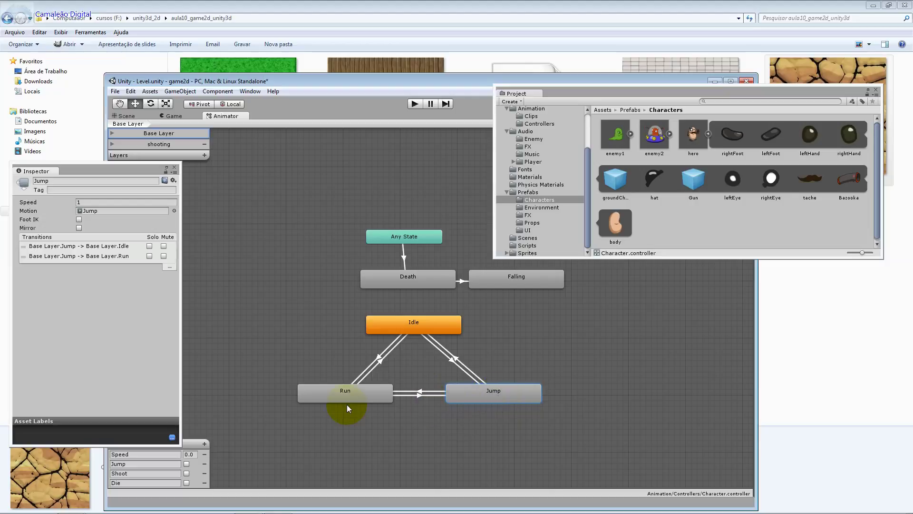
pyautogui.click(347, 402)
pyautogui.click(503, 397)
pyautogui.click(437, 324)
pyautogui.click(433, 283)
pyautogui.click(492, 276)
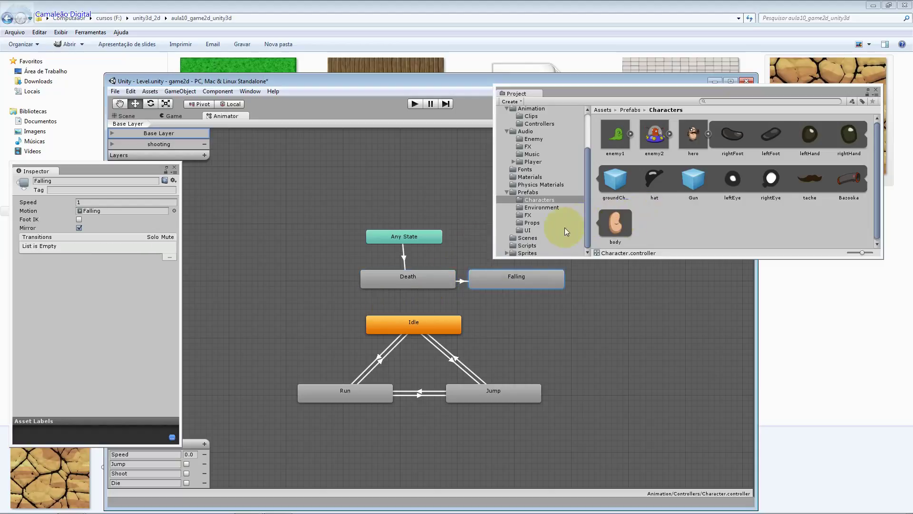
pyautogui.click(529, 215)
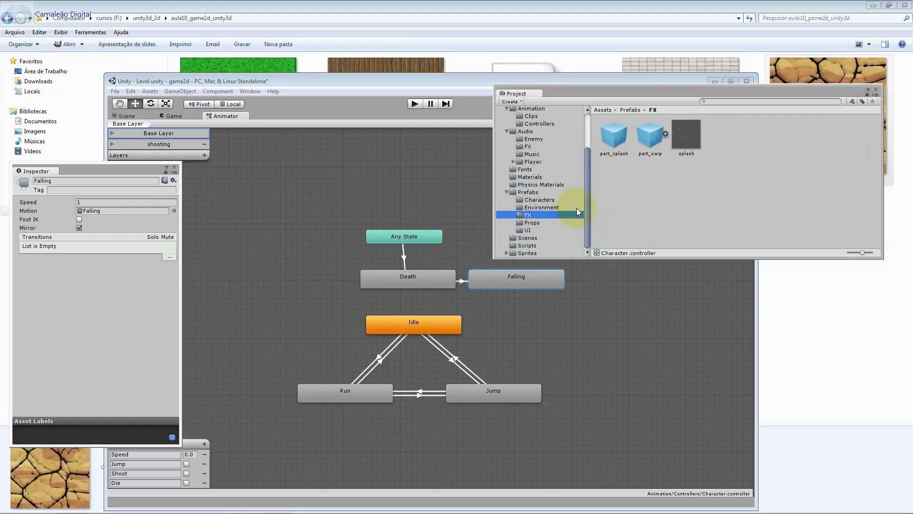
# Open Prefabs/UI and expand ui_100points to inspect its numeric-0 and numeric-1 digit parts
pyautogui.click(570, 222)
pyautogui.click(567, 232)
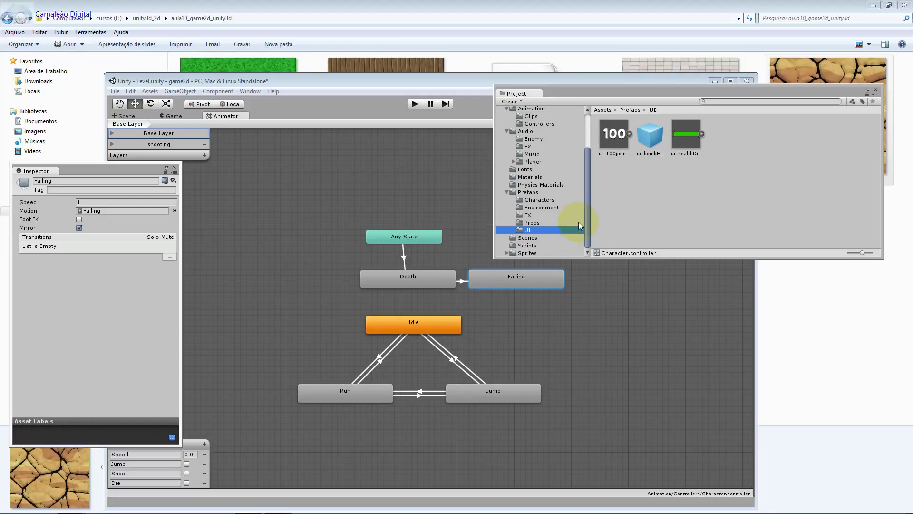
pyautogui.click(613, 153)
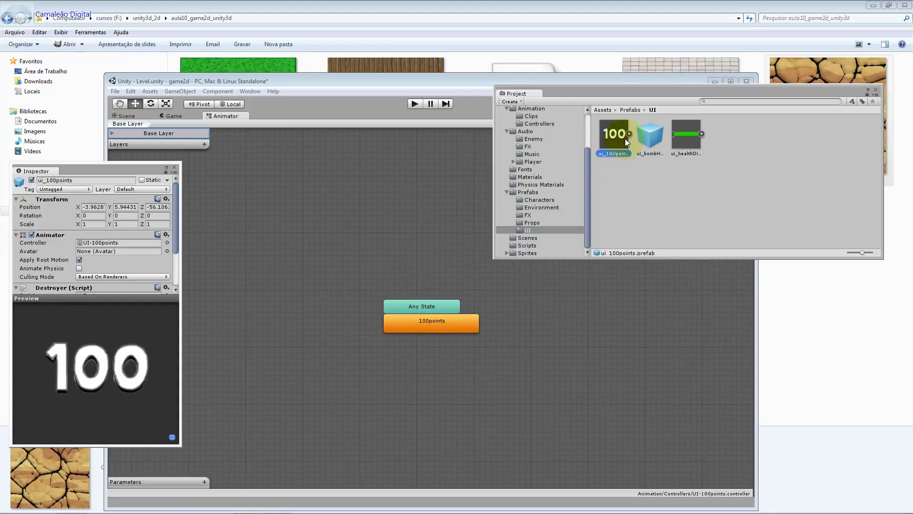
pyautogui.click(626, 135)
pyautogui.click(649, 135)
pyautogui.click(684, 143)
pyautogui.click(721, 141)
# Expand the ui_healthDisplay prefab, then browse the Scenes and Scripts folders
pyautogui.click(804, 139)
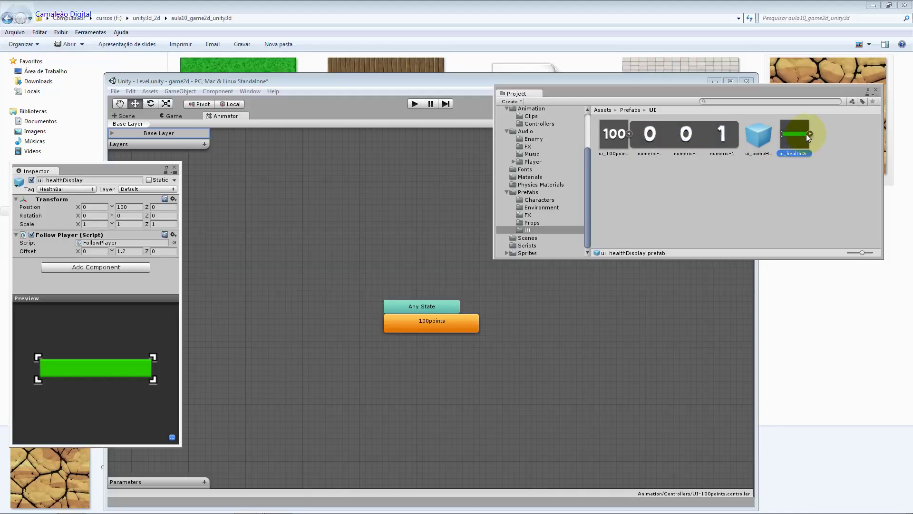
pyautogui.click(810, 134)
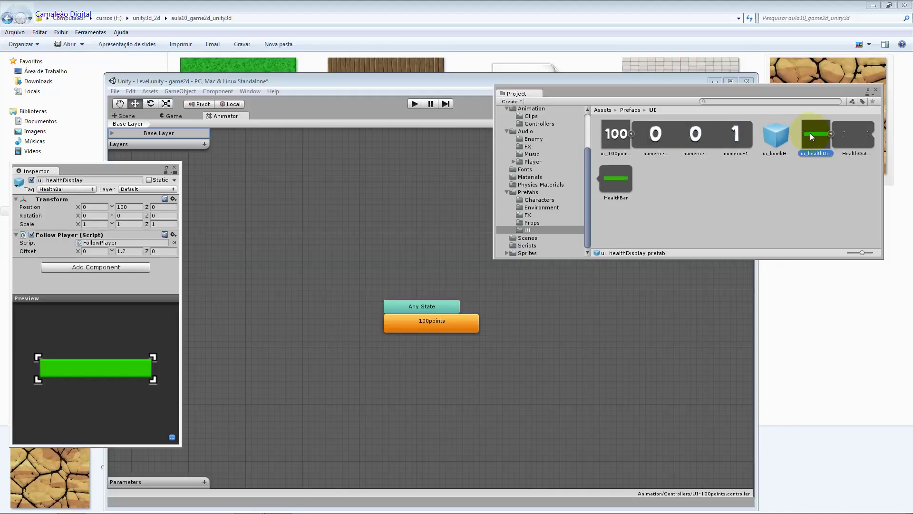
pyautogui.click(527, 238)
pyautogui.click(531, 246)
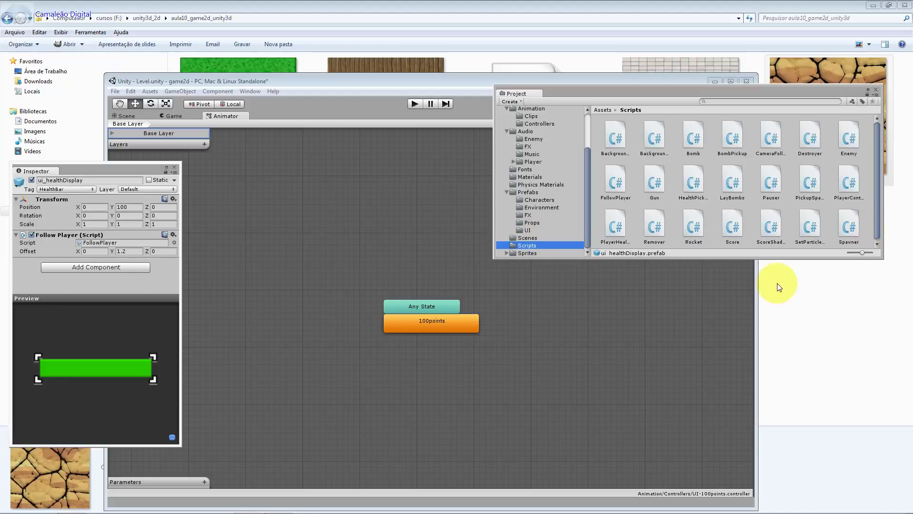
# Show the Sprites subfolders in a taller Project panel and return to the level's scene view
pyautogui.click(533, 253)
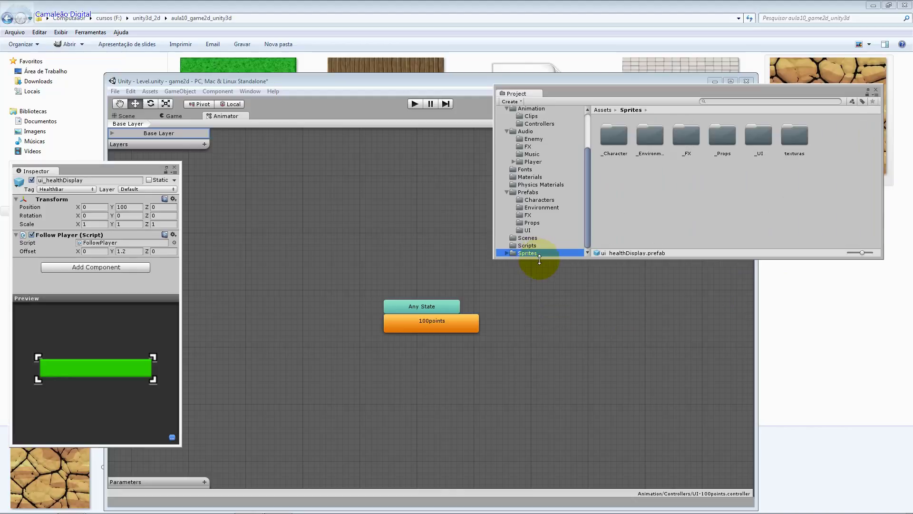
pyautogui.moveTo(538, 258); pyautogui.dragTo(537, 293)
pyautogui.click(155, 117)
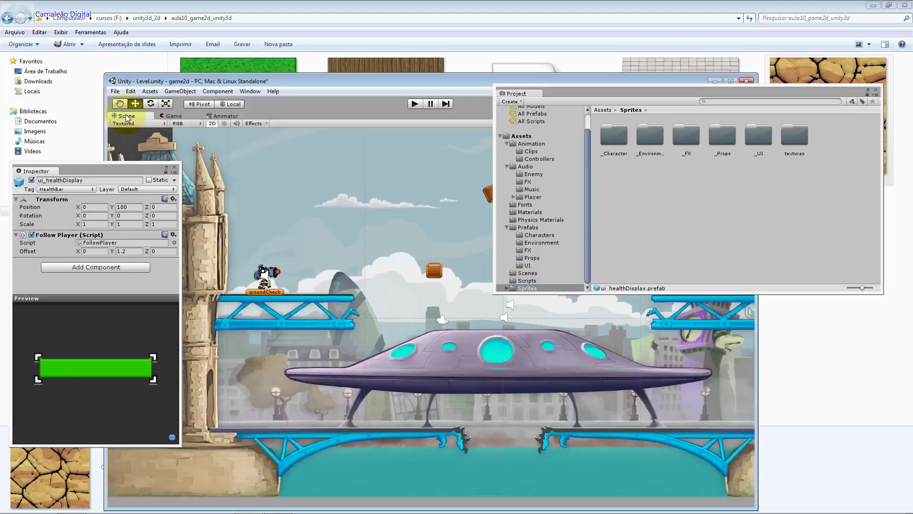